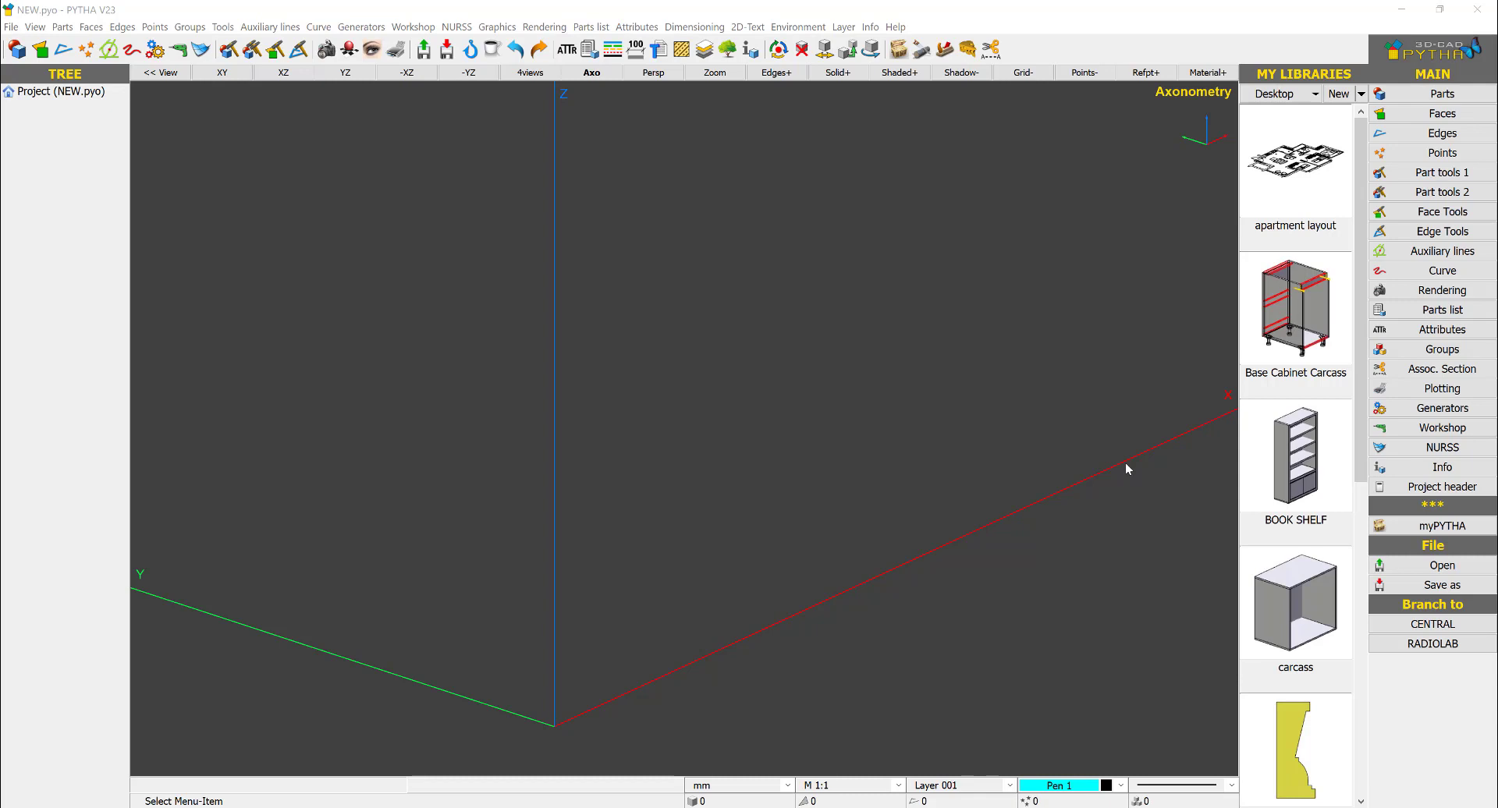
Load the 'carcass' cabinet from MY LIBRARIES into the empty project
{"action": "double_click", "coordinate": [1314, 629]}
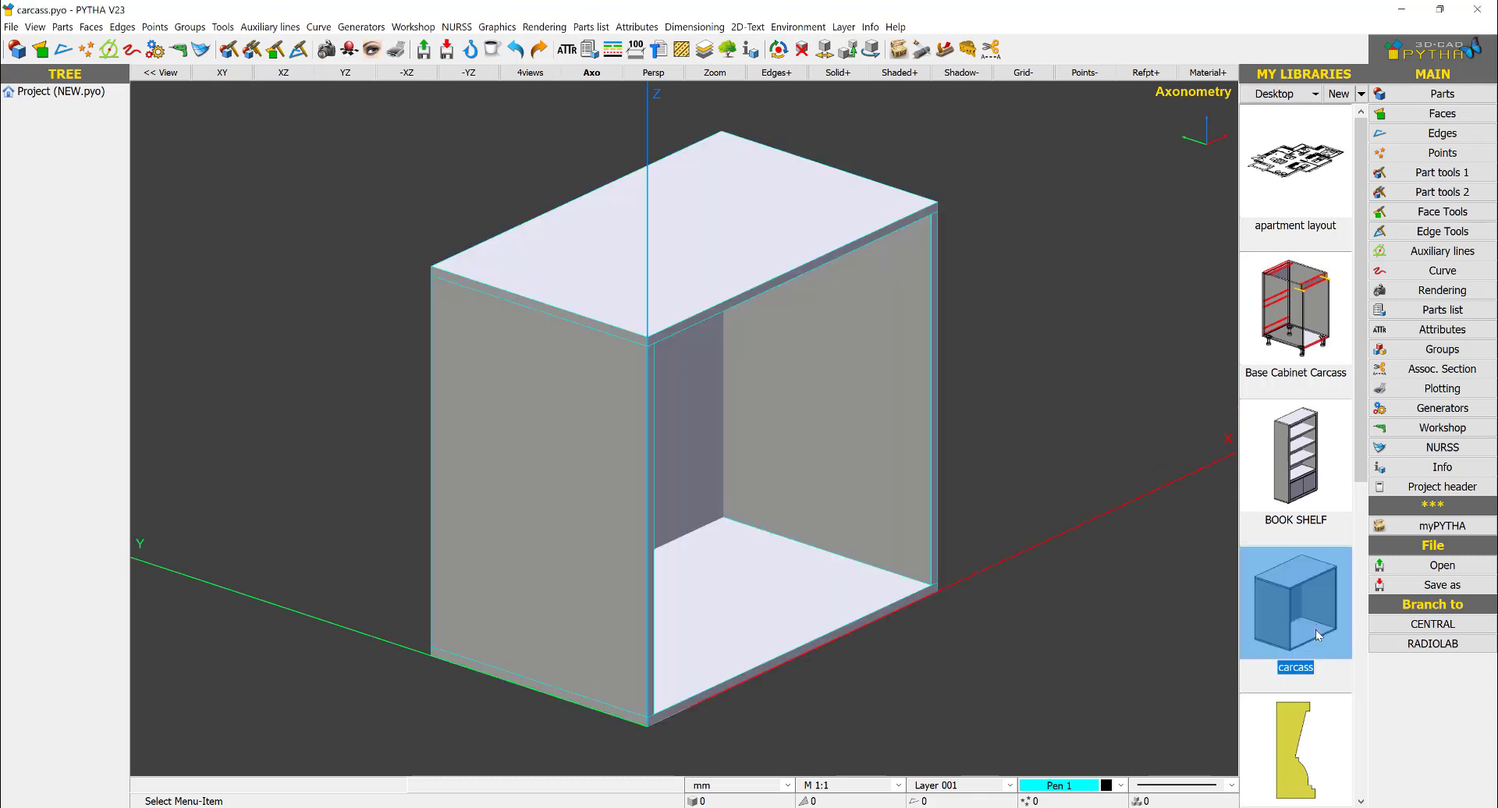
{"action": "middle_click_drag", "start_coordinate": [746, 506], "coordinate": [1013, 494]}
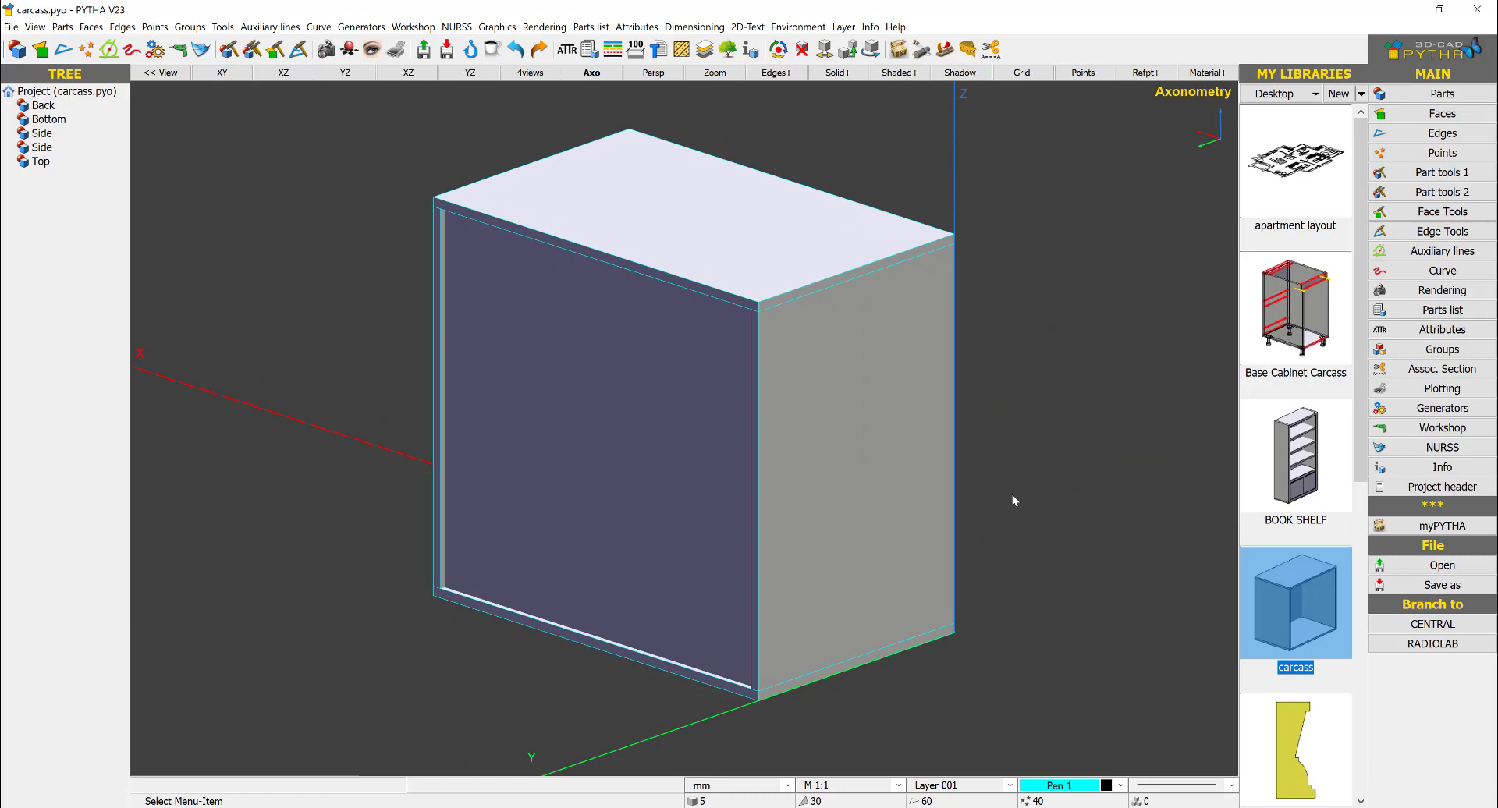
{"action": "right_click", "coordinate": [771, 291]}
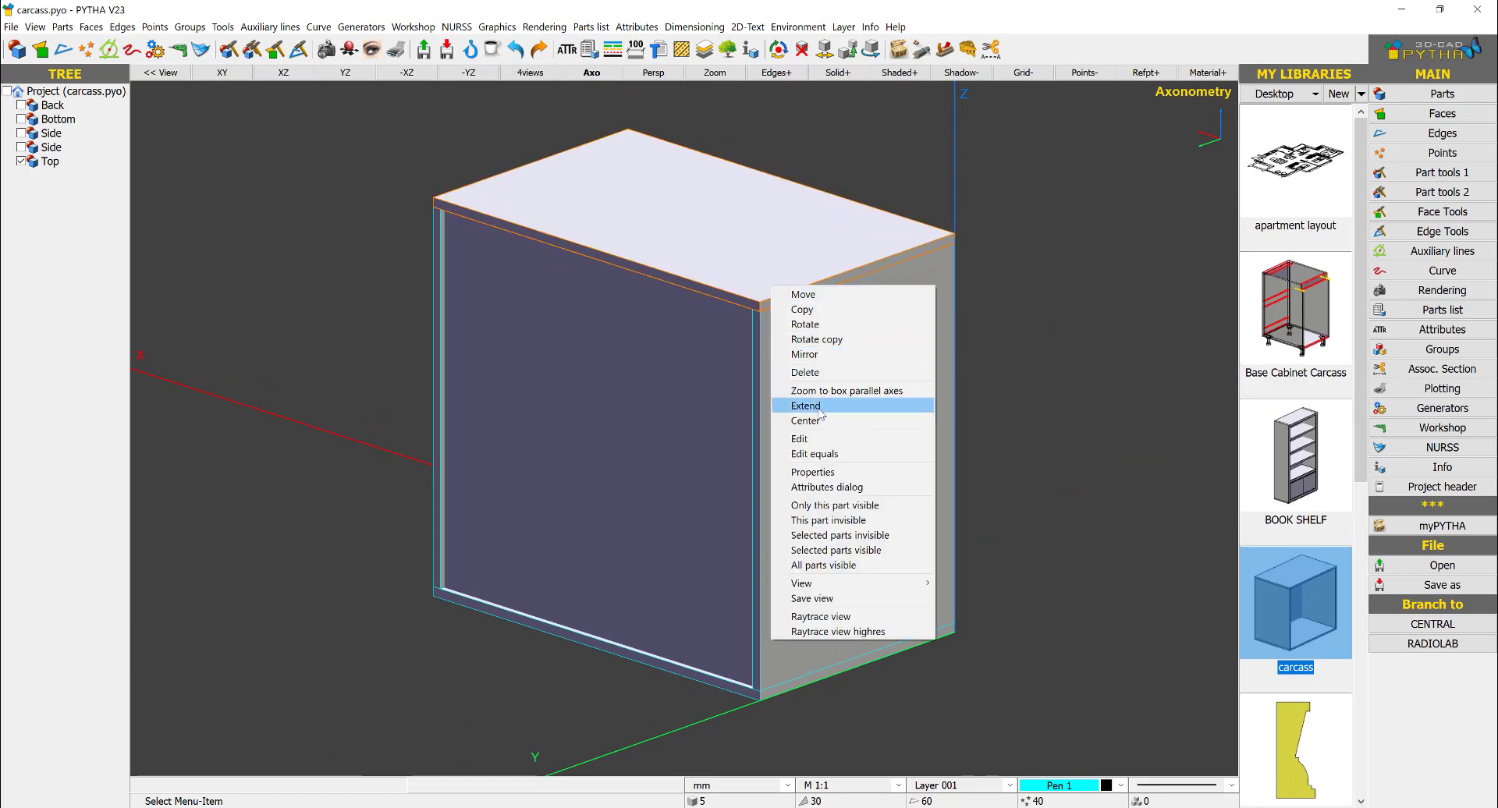
{"action": "left_click", "coordinate": [849, 522]}
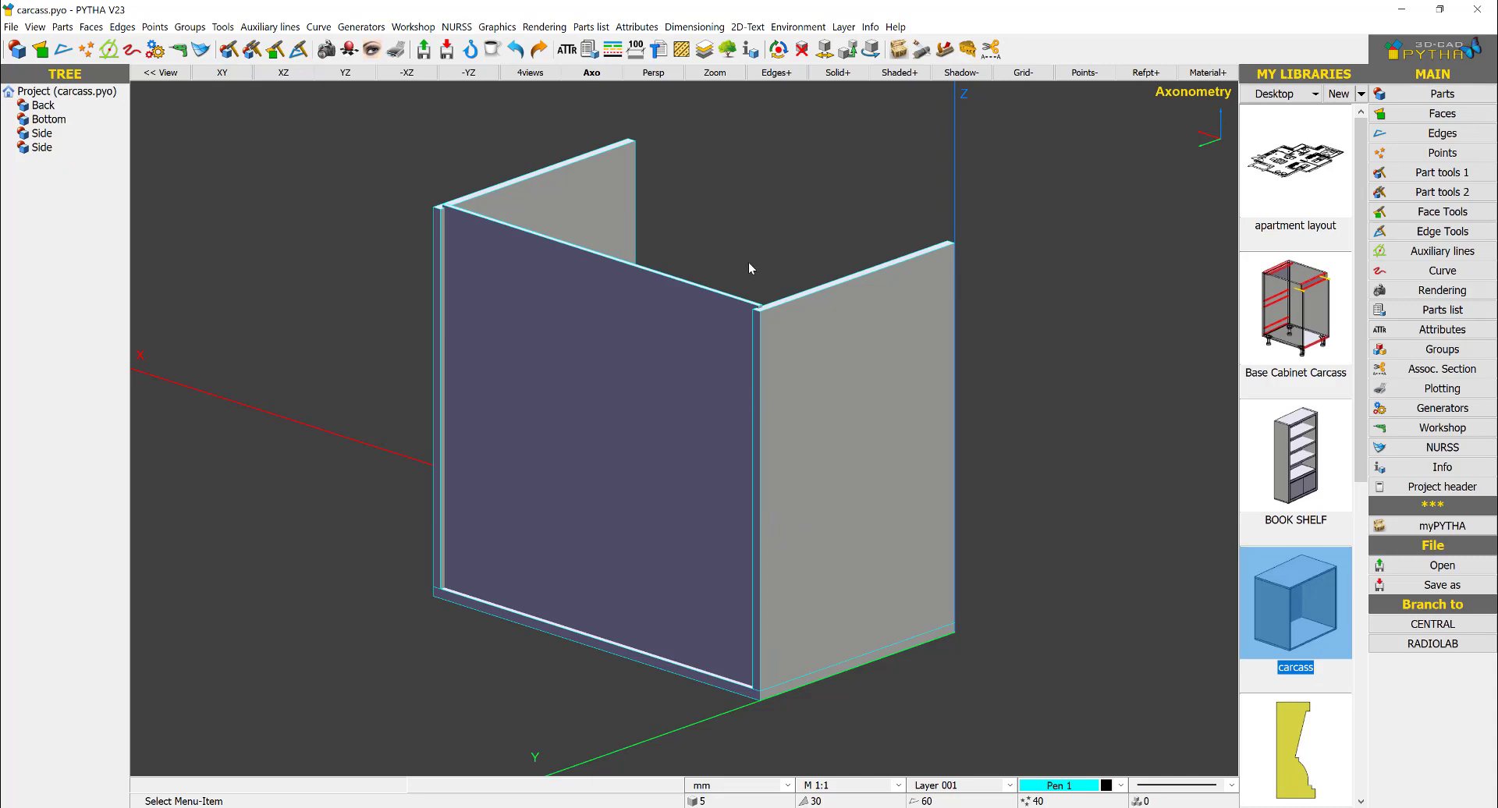
{"action": "scroll", "coordinate": [780, 289], "scroll_direction": "up", "scroll_amount": 3}
{"action": "scroll", "coordinate": [816, 320], "scroll_direction": "up", "scroll_amount": 2}
{"action": "scroll", "coordinate": [835, 351], "scroll_direction": "up", "scroll_amount": 2}
{"action": "scroll", "coordinate": [852, 385], "scroll_direction": "up", "scroll_amount": 2}
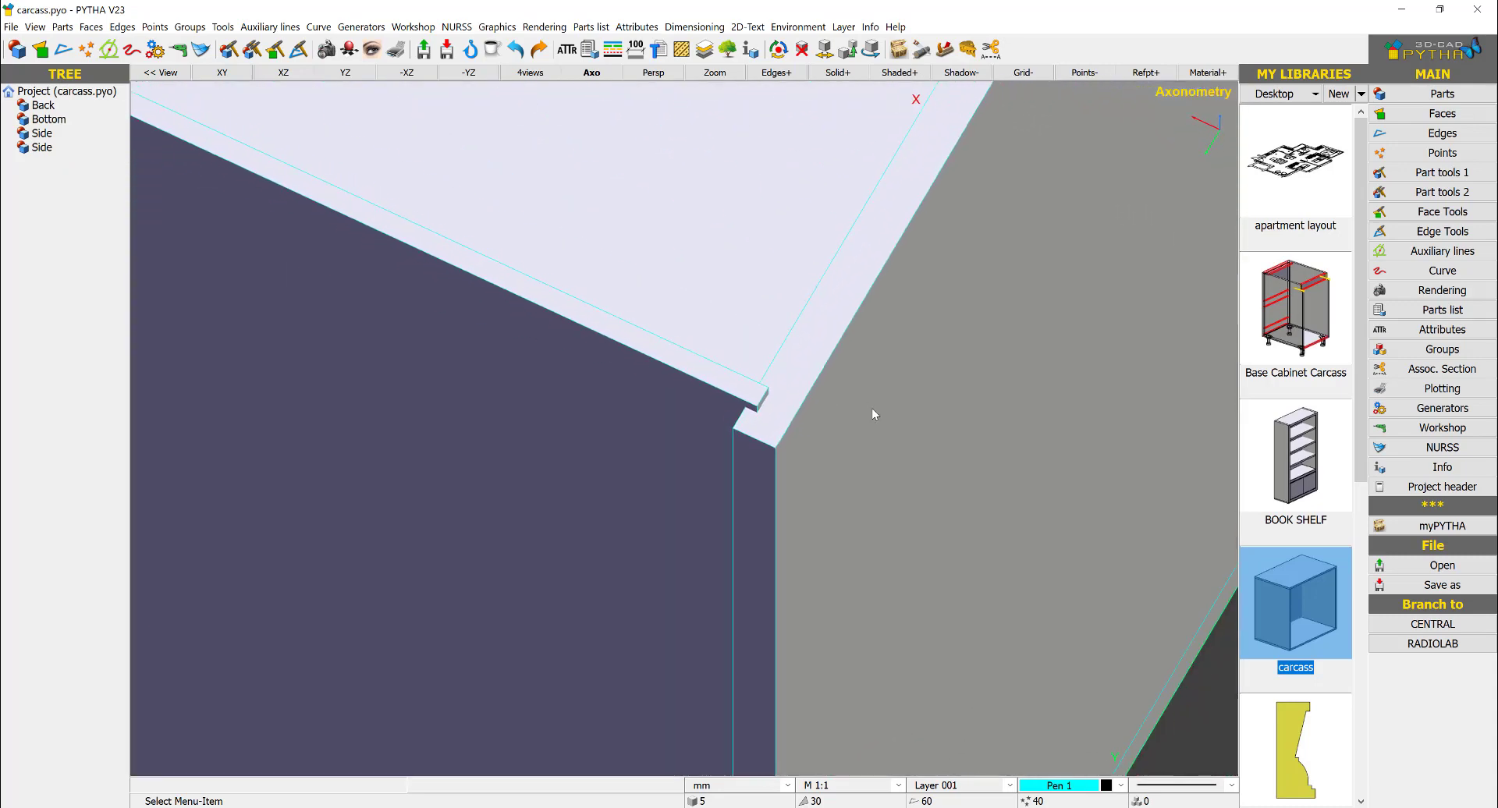
{"action": "mouse_move", "coordinate": [873, 414]}
{"action": "middle_mouse_down"}
{"action": "mouse_move", "coordinate": [574, 421]}
{"action": "mouse_move", "coordinate": [827, 440]}
{"action": "mouse_move", "coordinate": [900, 424]}
{"action": "mouse_move", "coordinate": [825, 408]}
{"action": "mouse_move", "coordinate": [936, 390]}
{"action": "middle_mouse_up"}
{"action": "right_click", "coordinate": [755, 376]}
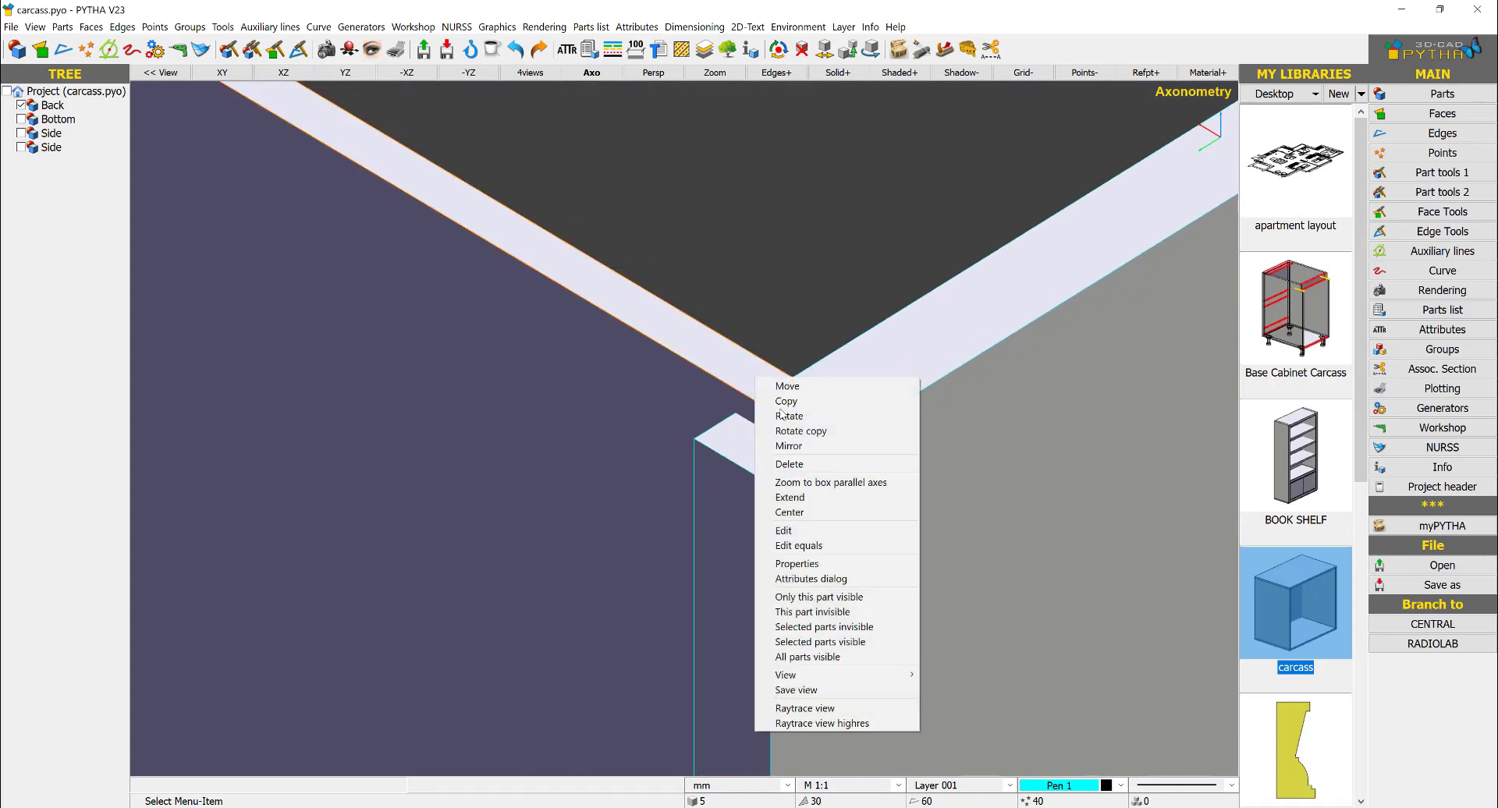
{"action": "left_click", "coordinate": [881, 611]}
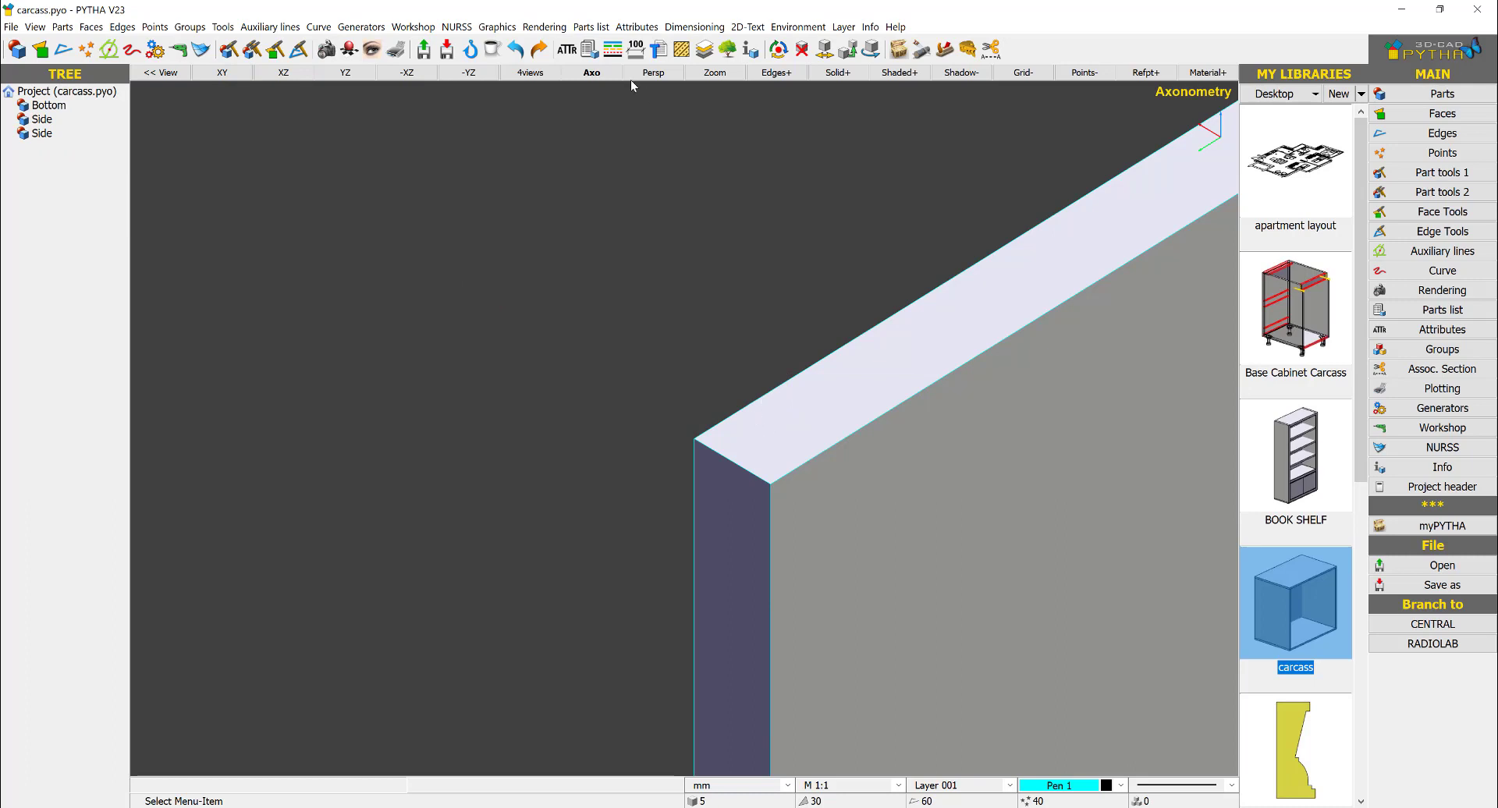
{"action": "left_click", "coordinate": [515, 49]}
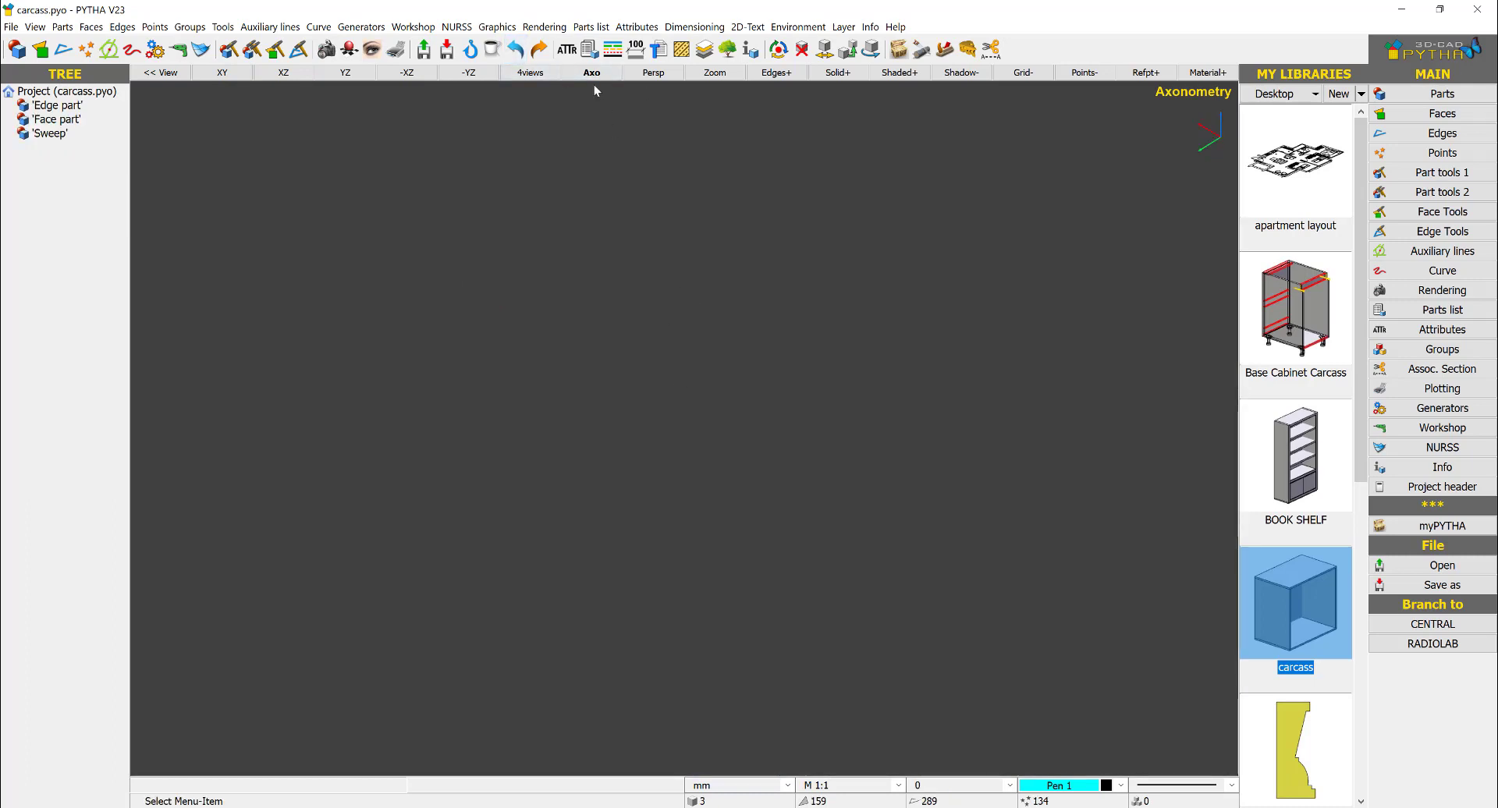
{"action": "left_click", "coordinate": [11, 26]}
{"action": "left_click", "coordinate": [692, 423]}
{"action": "double_click", "coordinate": [1287, 589]}
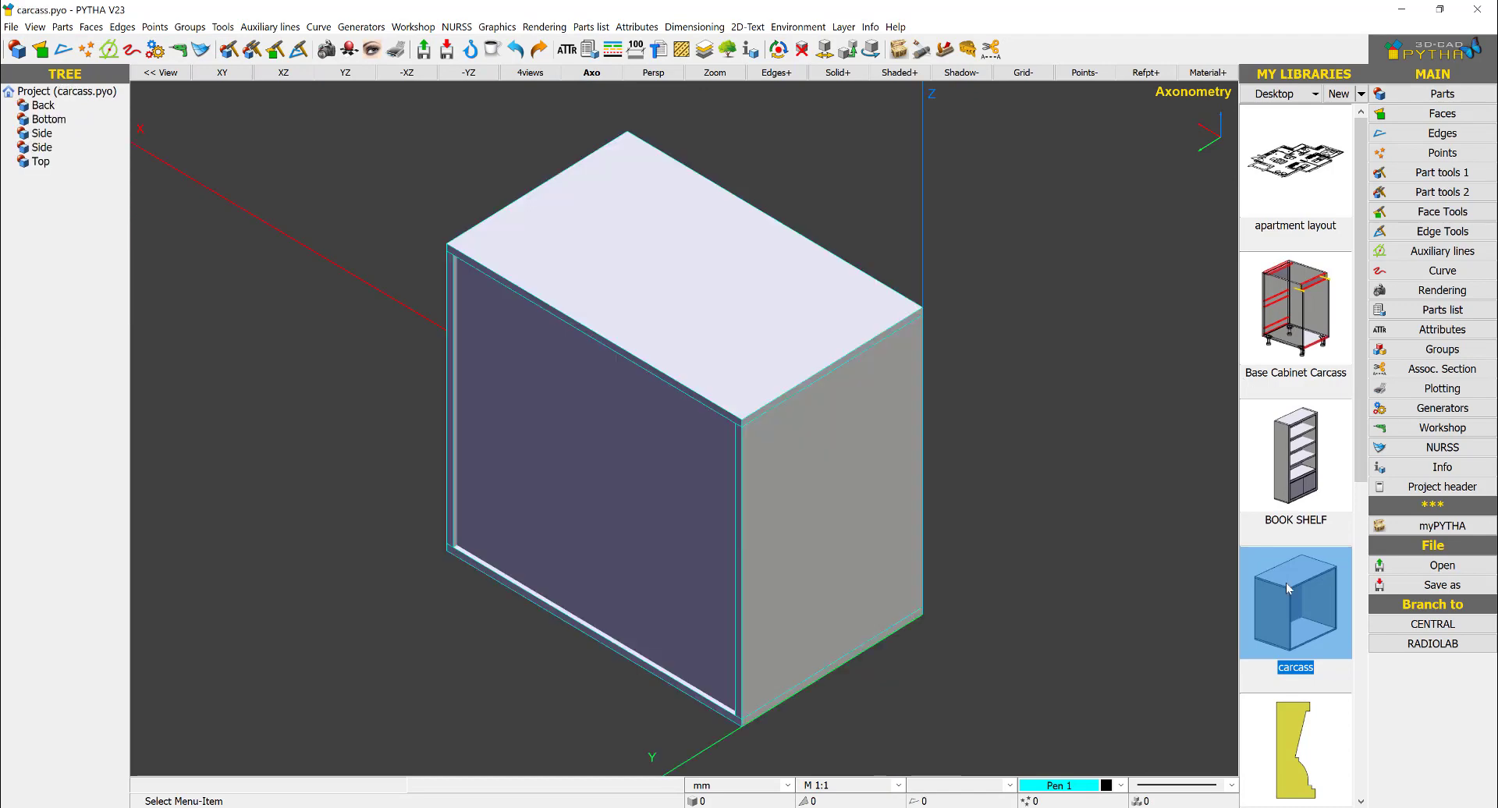
{"action": "middle_click_drag", "start_coordinate": [722, 388], "coordinate": [764, 323]}
{"action": "right_click", "coordinate": [764, 324]}
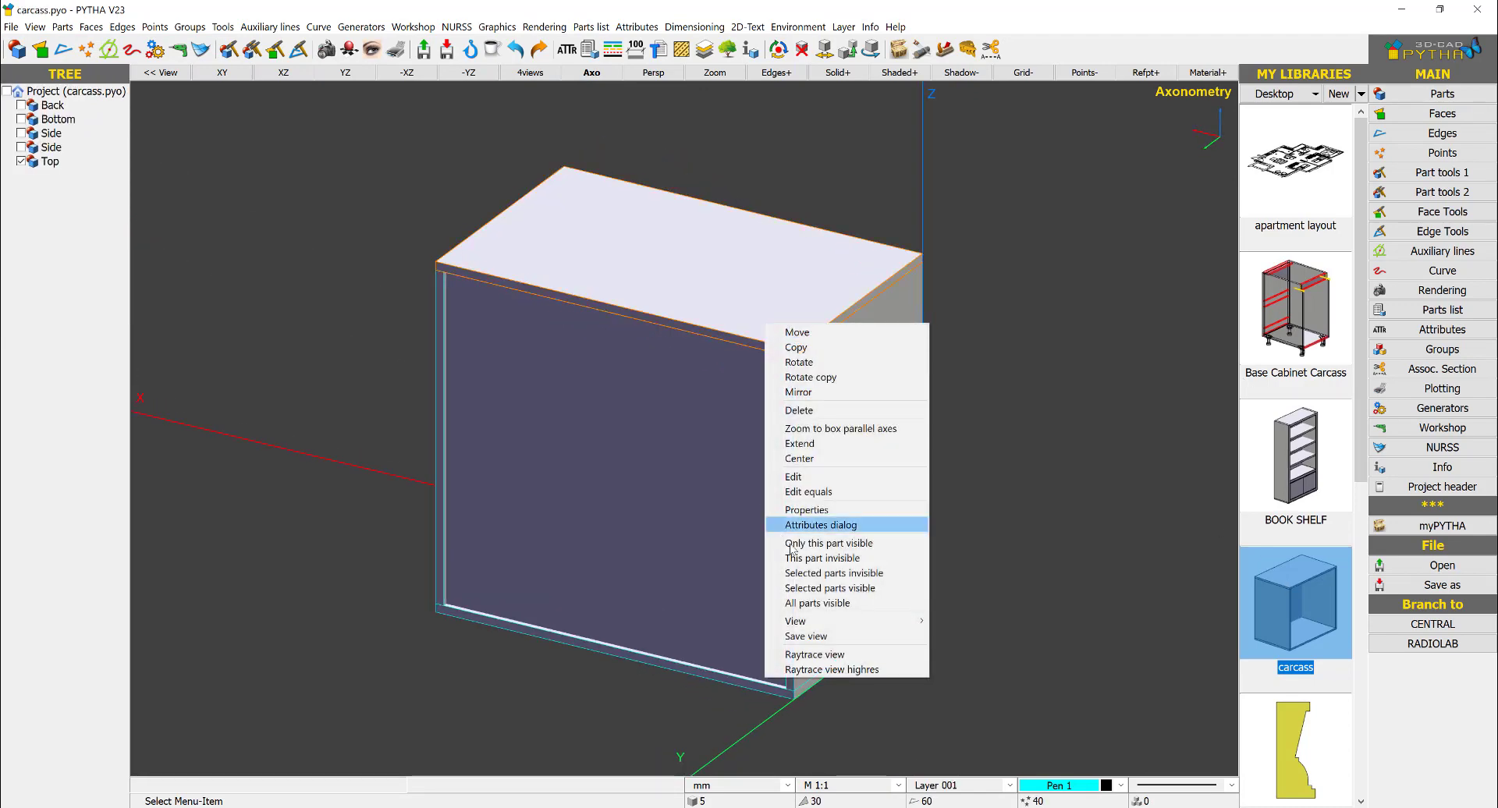
{"action": "left_click", "coordinate": [838, 562]}
{"action": "scroll", "coordinate": [812, 363], "scroll_direction": "up", "scroll_amount": 5}
{"action": "scroll", "coordinate": [788, 480], "scroll_direction": "up", "scroll_amount": 1}
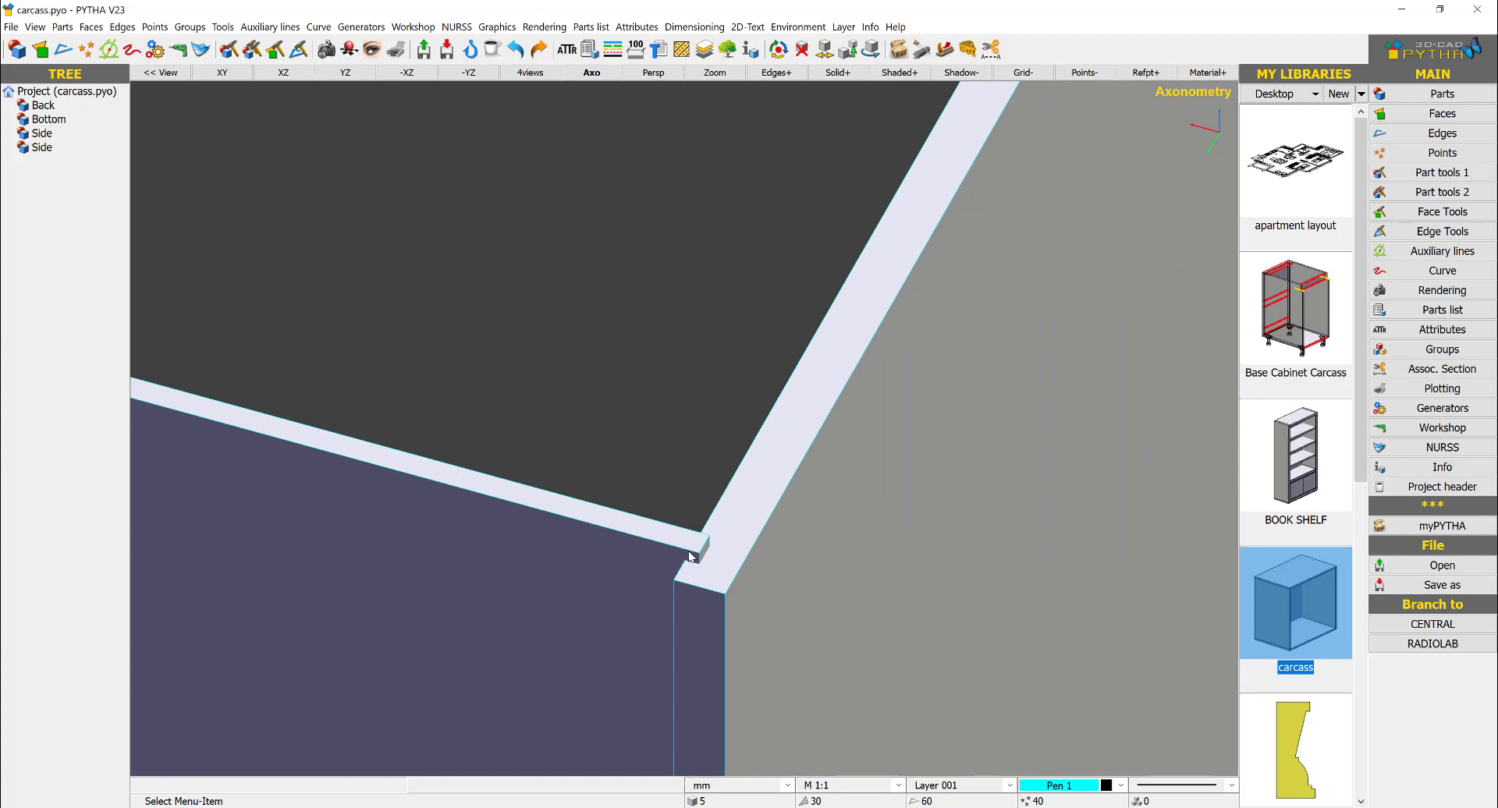
{"action": "scroll", "coordinate": [689, 557], "scroll_direction": "down", "scroll_amount": 1}
{"action": "scroll", "coordinate": [710, 551], "scroll_direction": "down", "scroll_amount": 4}
{"action": "right_click", "coordinate": [888, 228]}
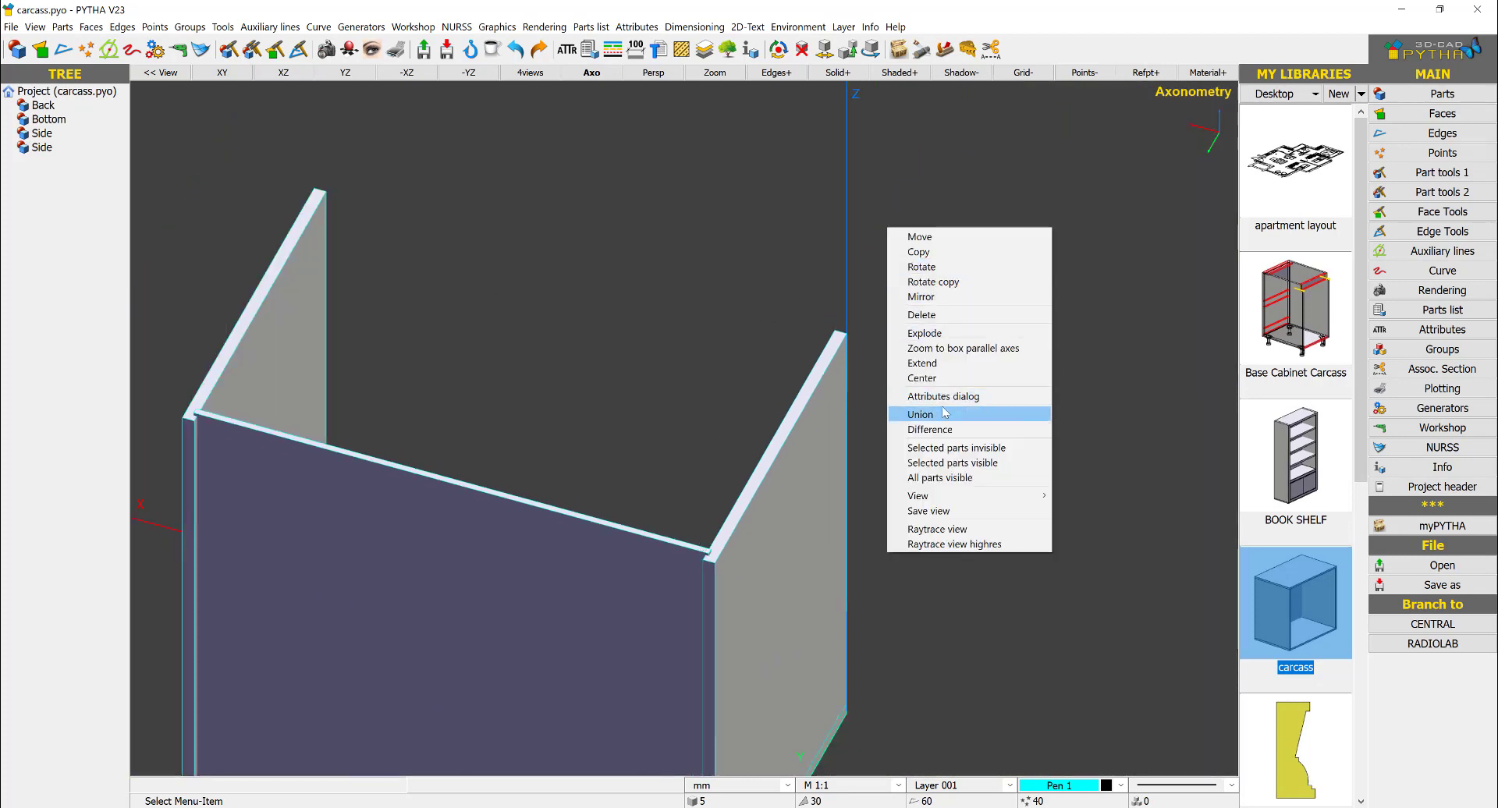
{"action": "left_click", "coordinate": [980, 477]}
{"action": "mouse_move", "coordinate": [701, 565]}
{"action": "middle_mouse_down"}
{"action": "mouse_move", "coordinate": [830, 460]}
{"action": "mouse_move", "coordinate": [549, 507]}
{"action": "mouse_move", "coordinate": [324, 489]}
{"action": "mouse_move", "coordinate": [385, 462]}
{"action": "middle_mouse_up"}
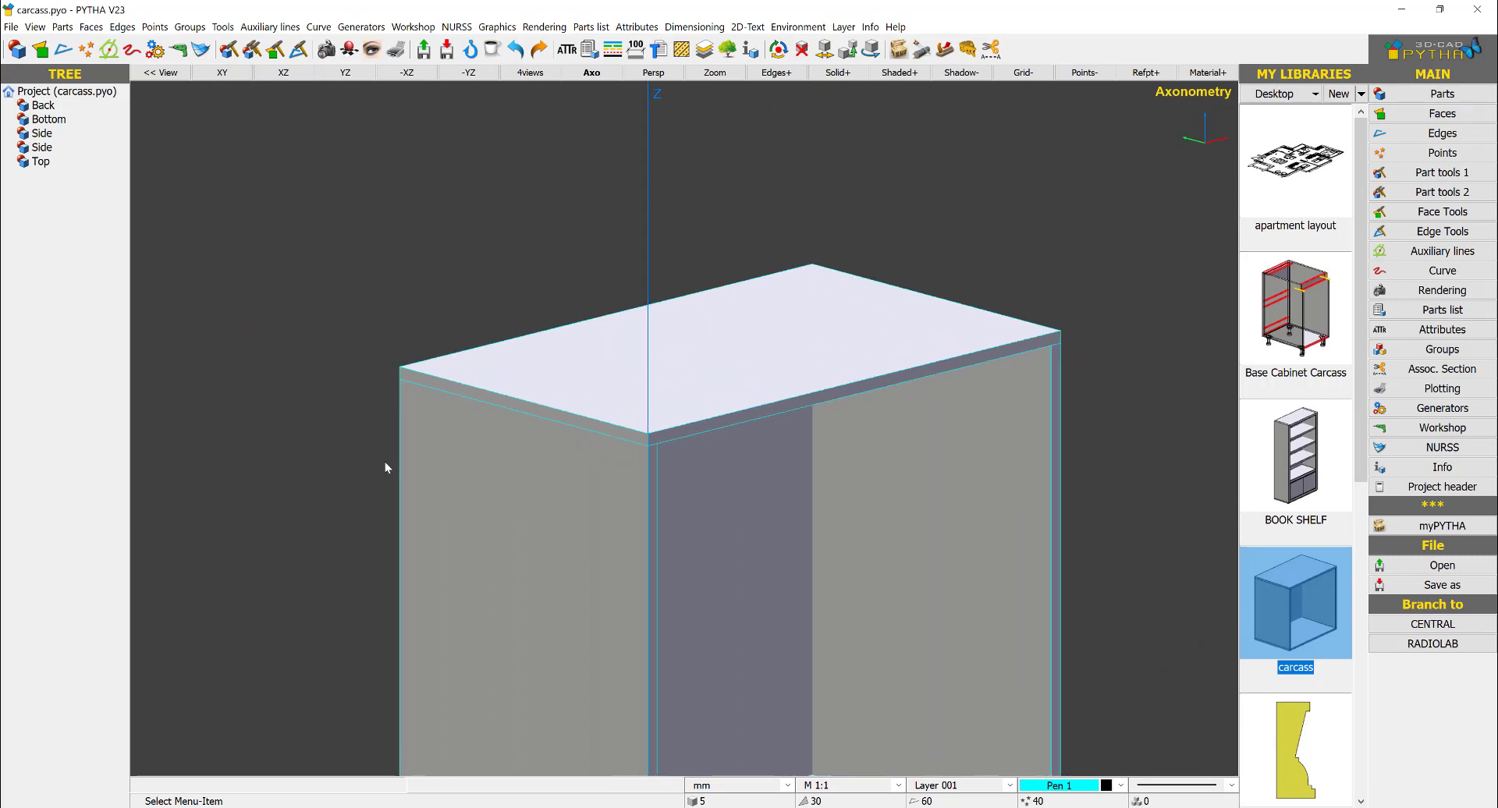
{"action": "scroll", "coordinate": [418, 373], "scroll_direction": "up", "scroll_amount": 3}
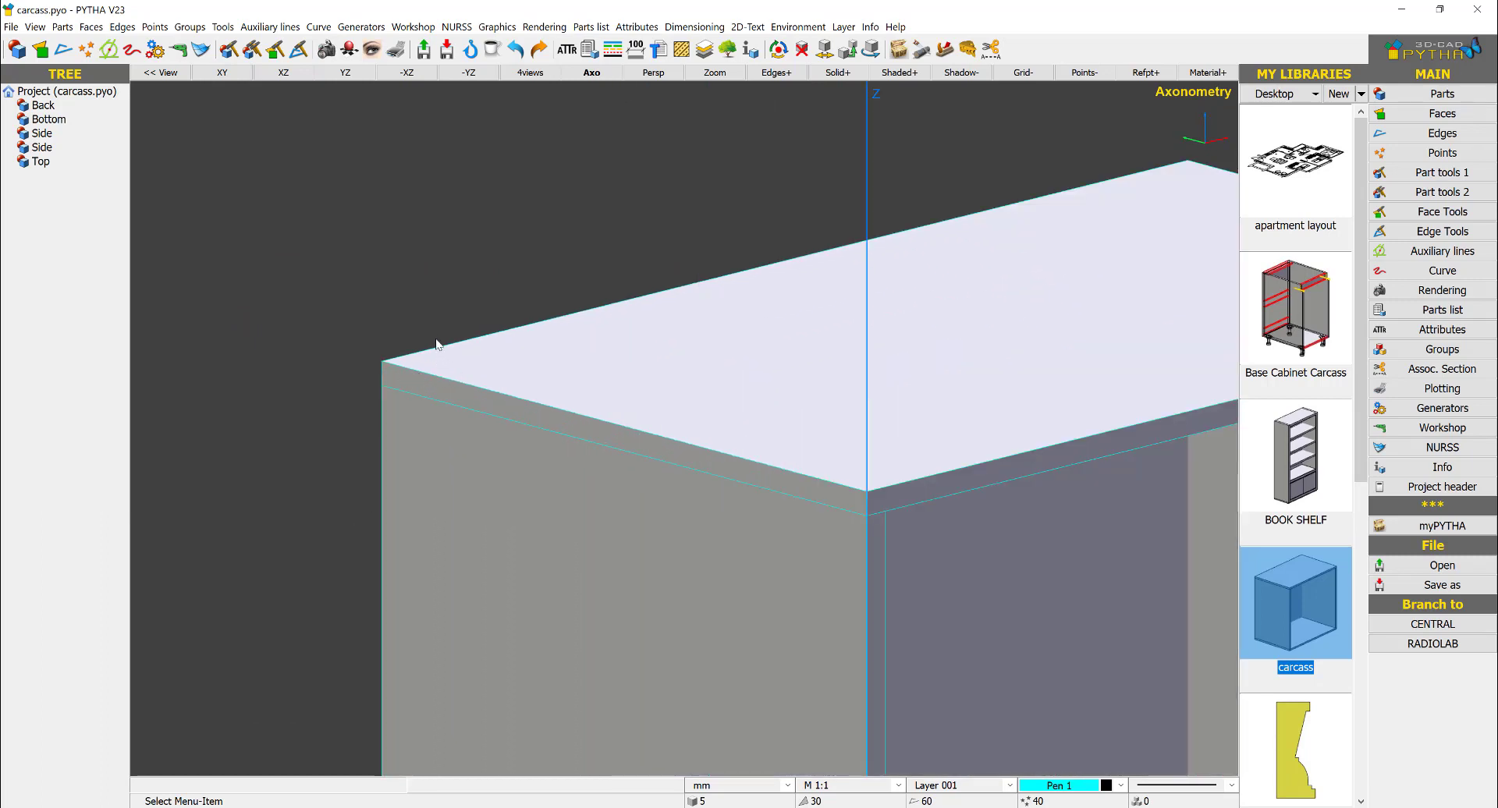
{"action": "scroll", "coordinate": [492, 307], "scroll_direction": "down", "scroll_amount": 3}
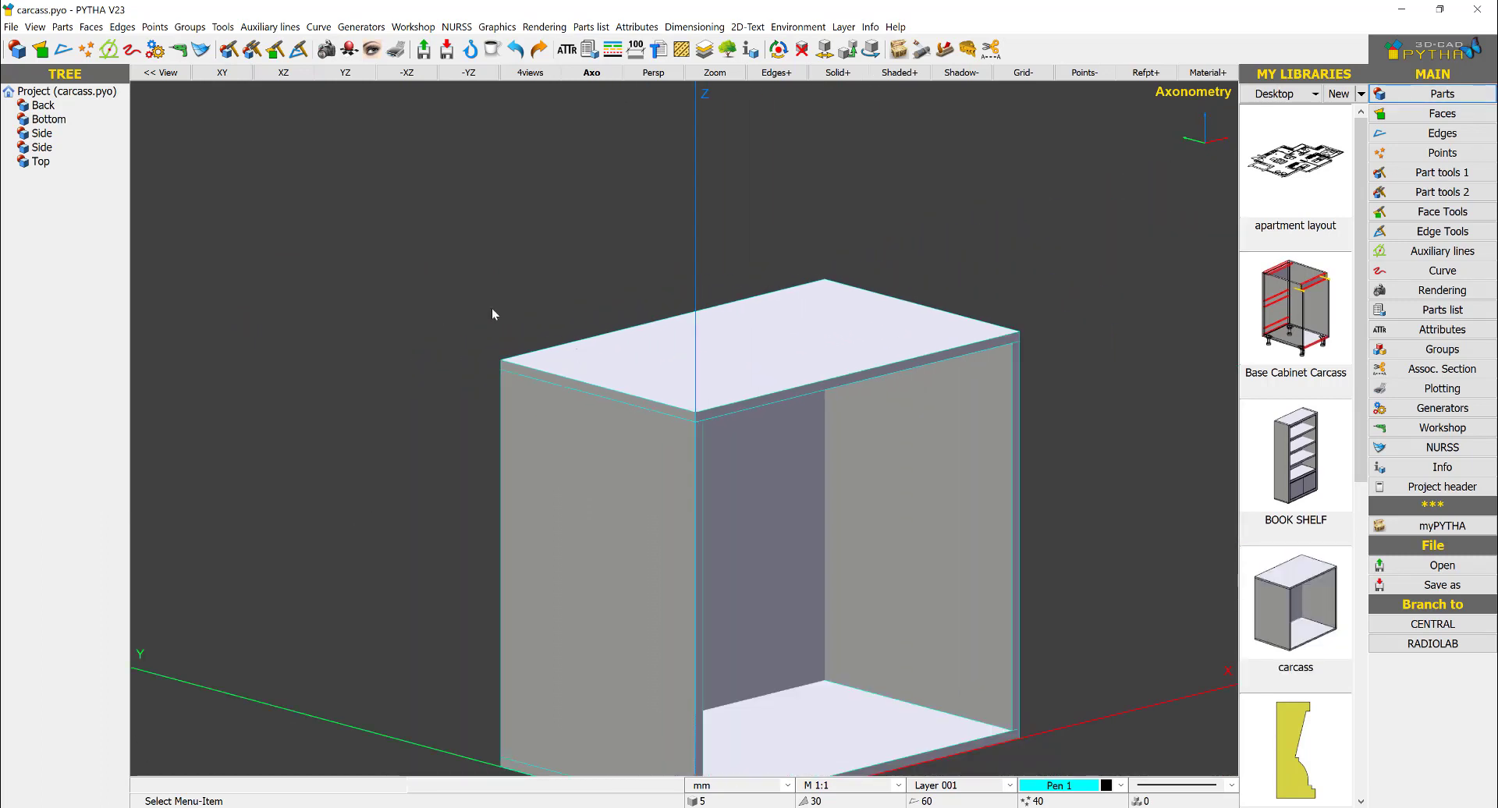
{"action": "middle_click_drag", "start_coordinate": [492, 308], "coordinate": [766, 282]}
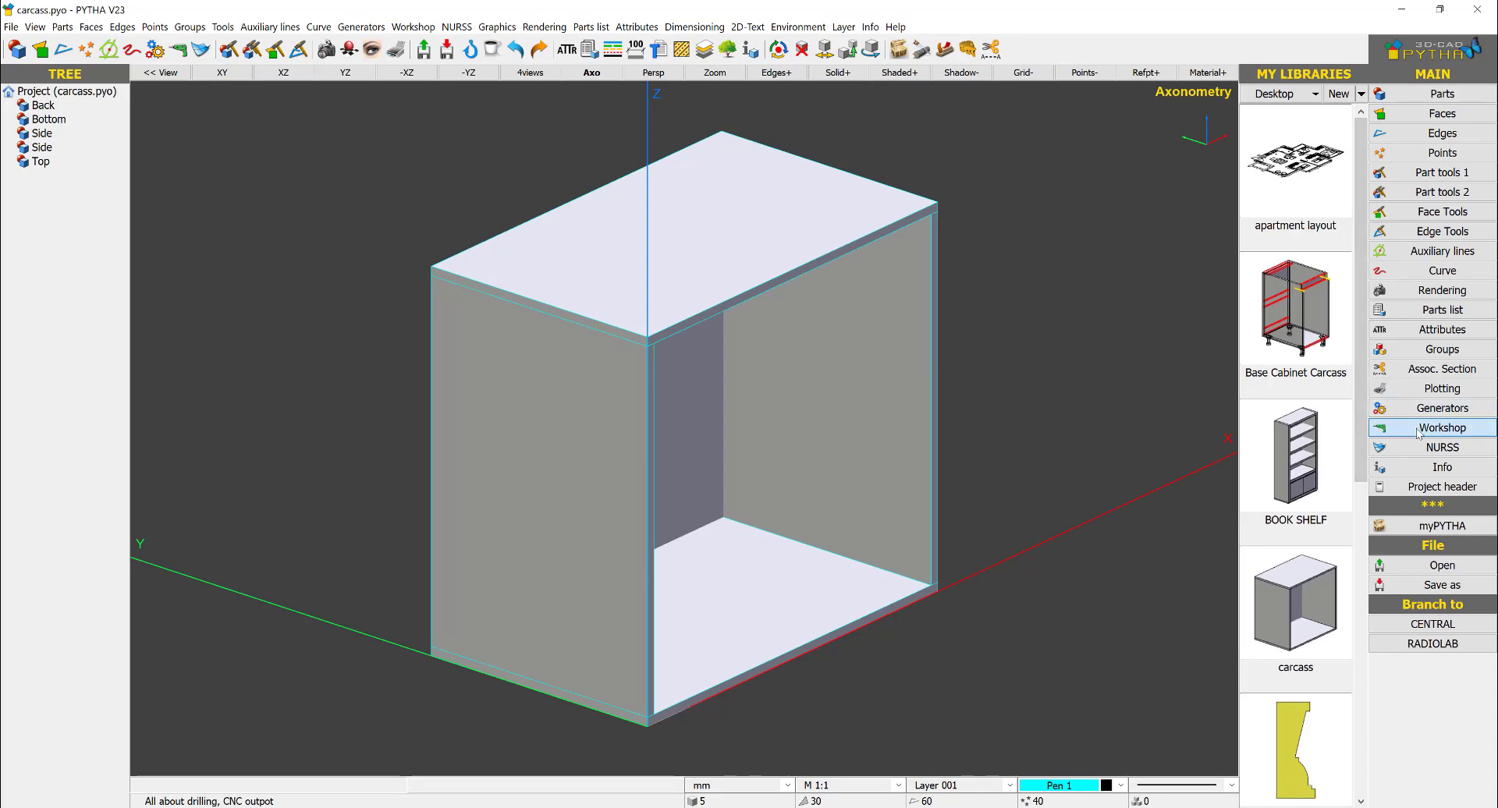
Open the Workshop bore-hole definitions and select the Groove_original pattern
{"action": "left_click", "coordinate": [1442, 428]}
{"action": "left_click", "coordinate": [1419, 154]}
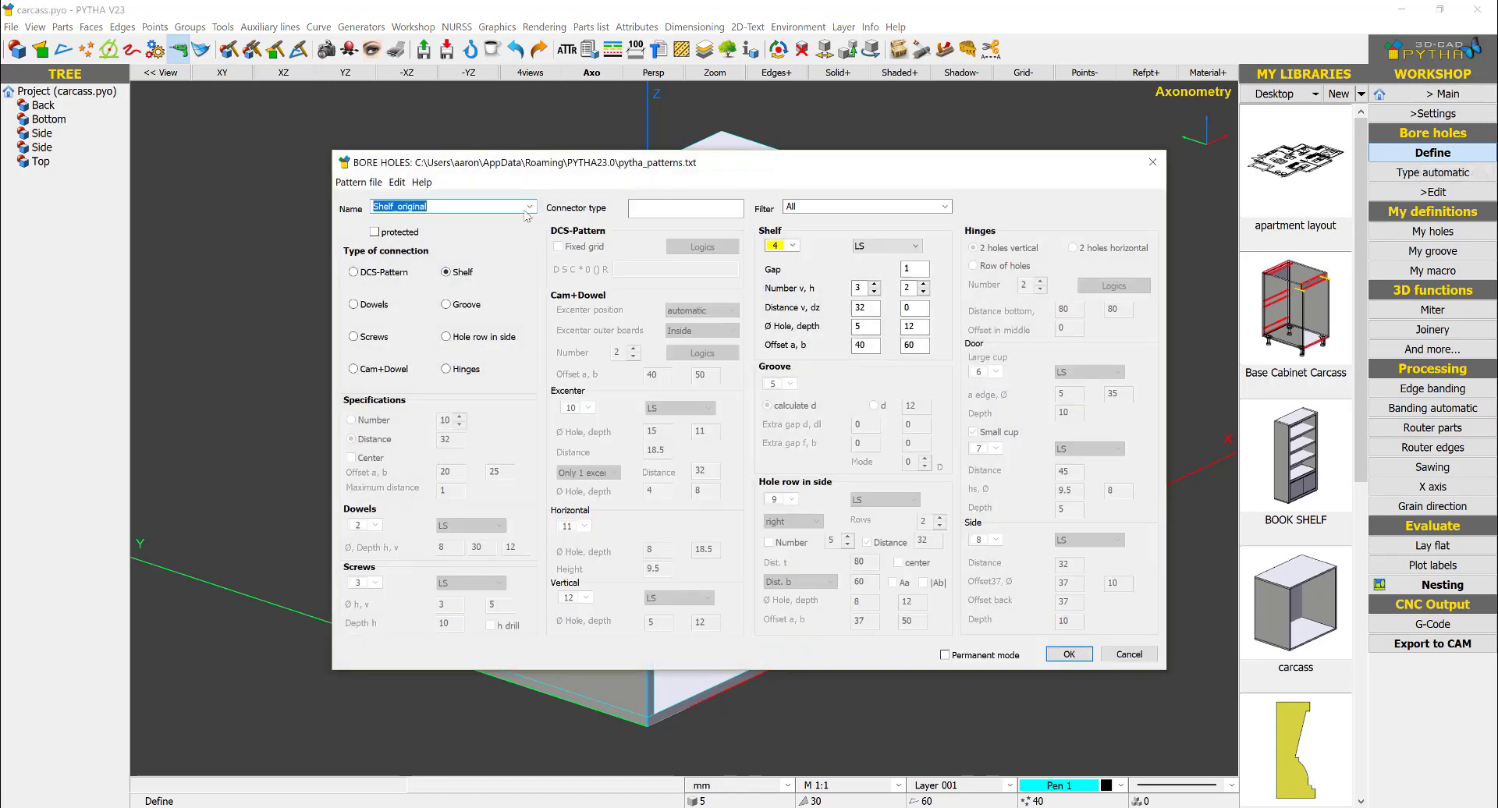
{"action": "left_click", "coordinate": [531, 206]}
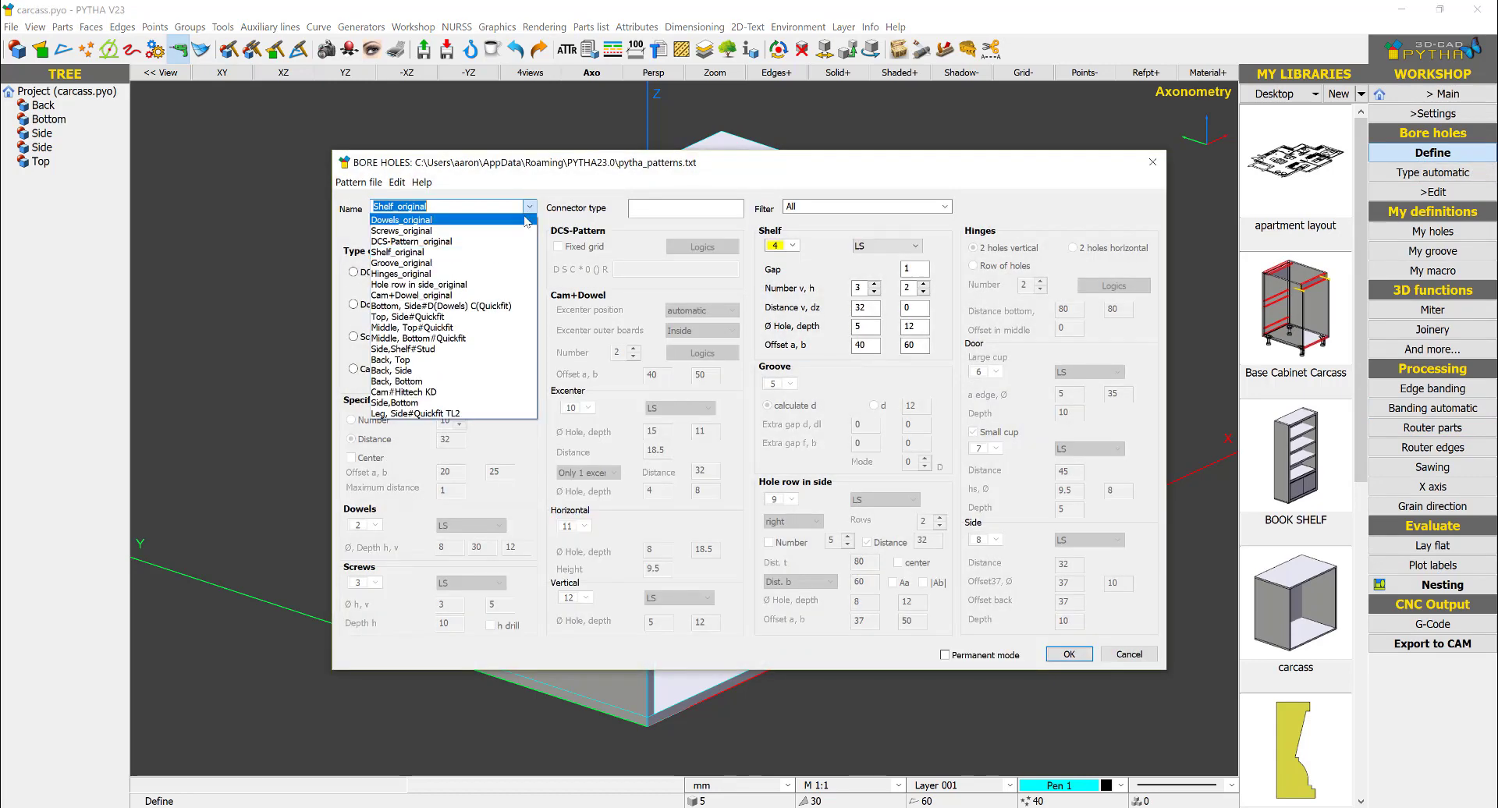
{"action": "left_click", "coordinate": [448, 264]}
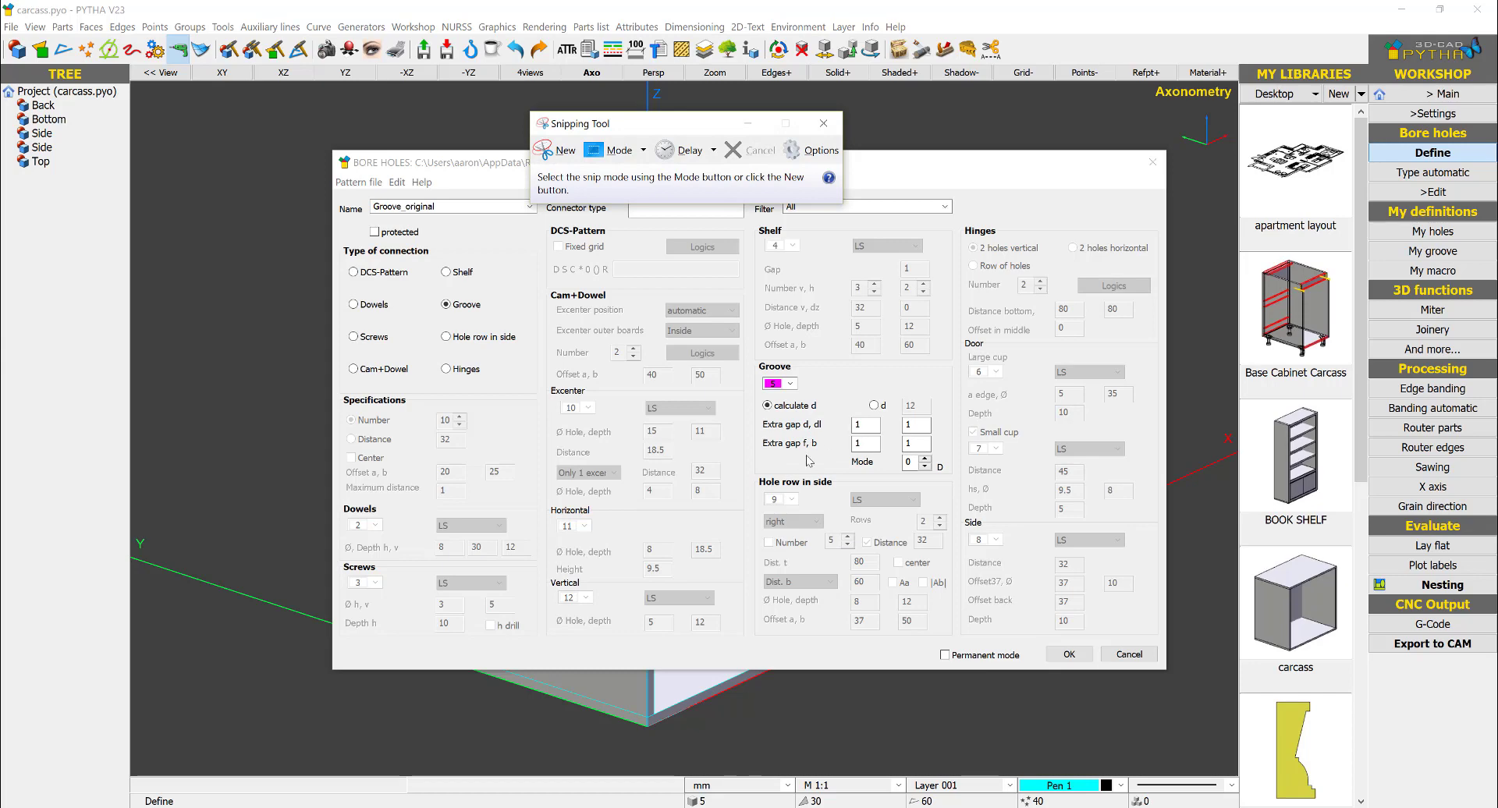
{"action": "left_click", "coordinate": [747, 124]}
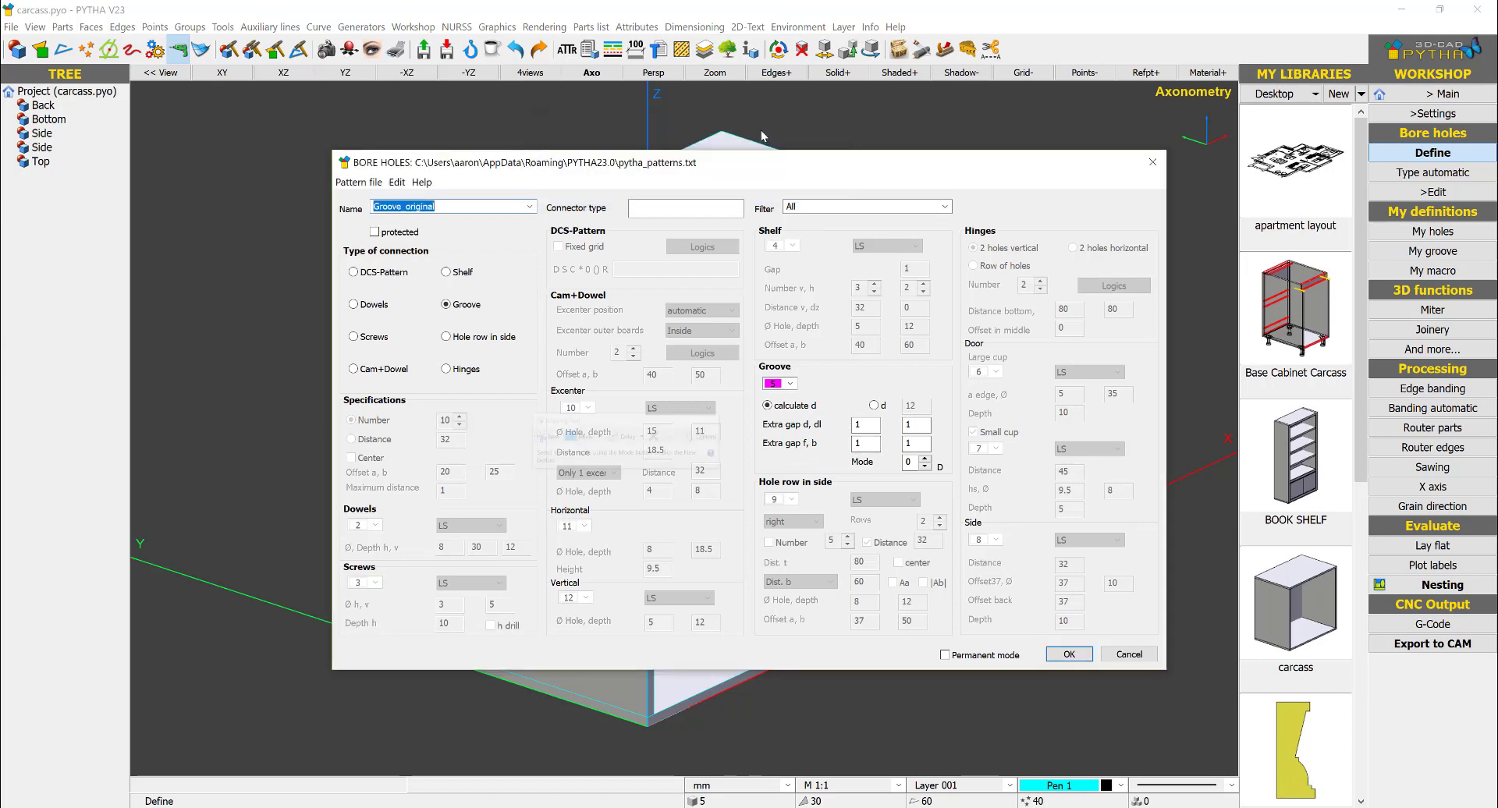
Open Willy's Workshop manual full screen at the Groove pages (p. 78)
{"action": "left_click", "coordinate": [897, 27]}
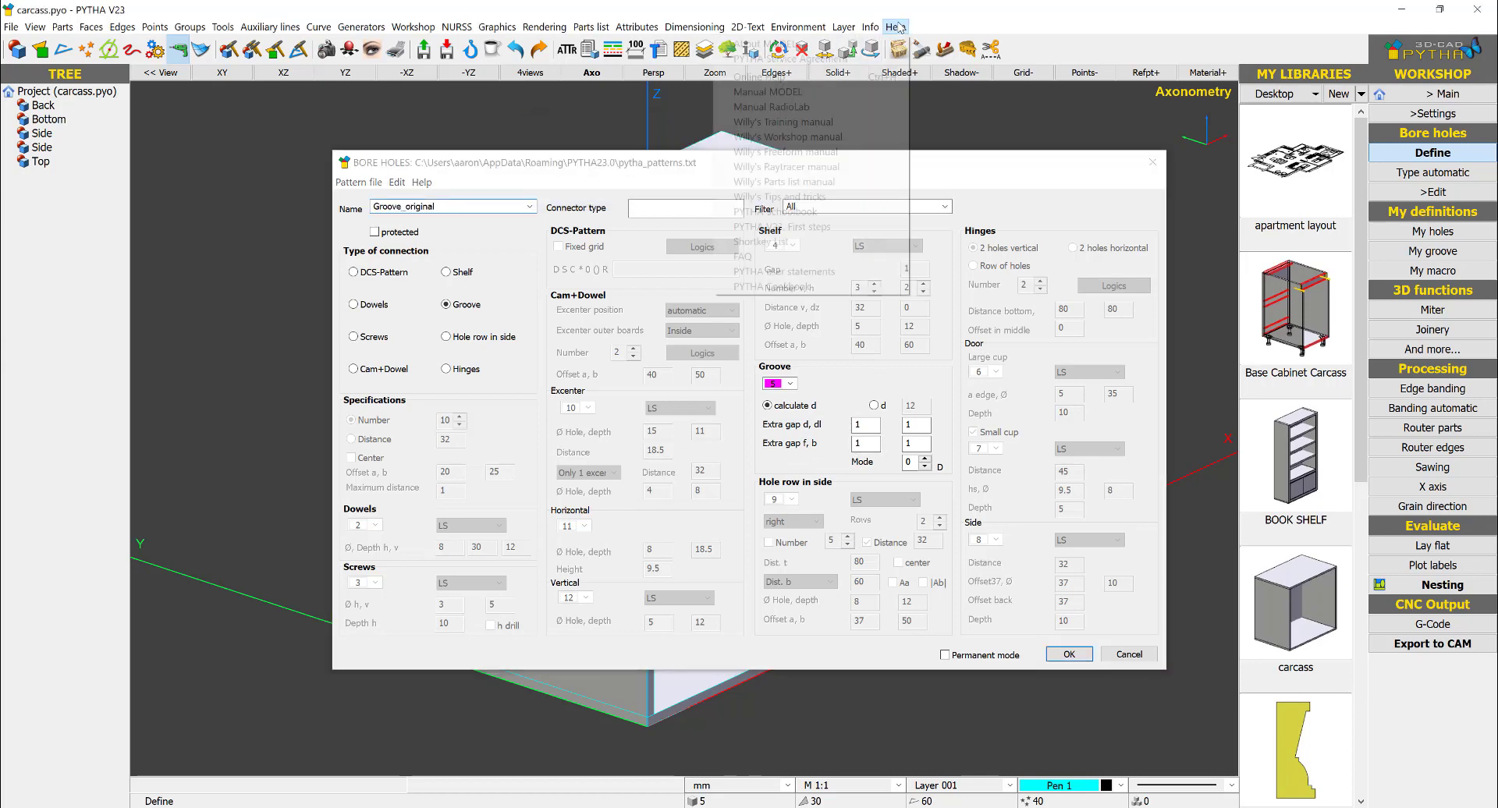
{"action": "left_click", "coordinate": [862, 136]}
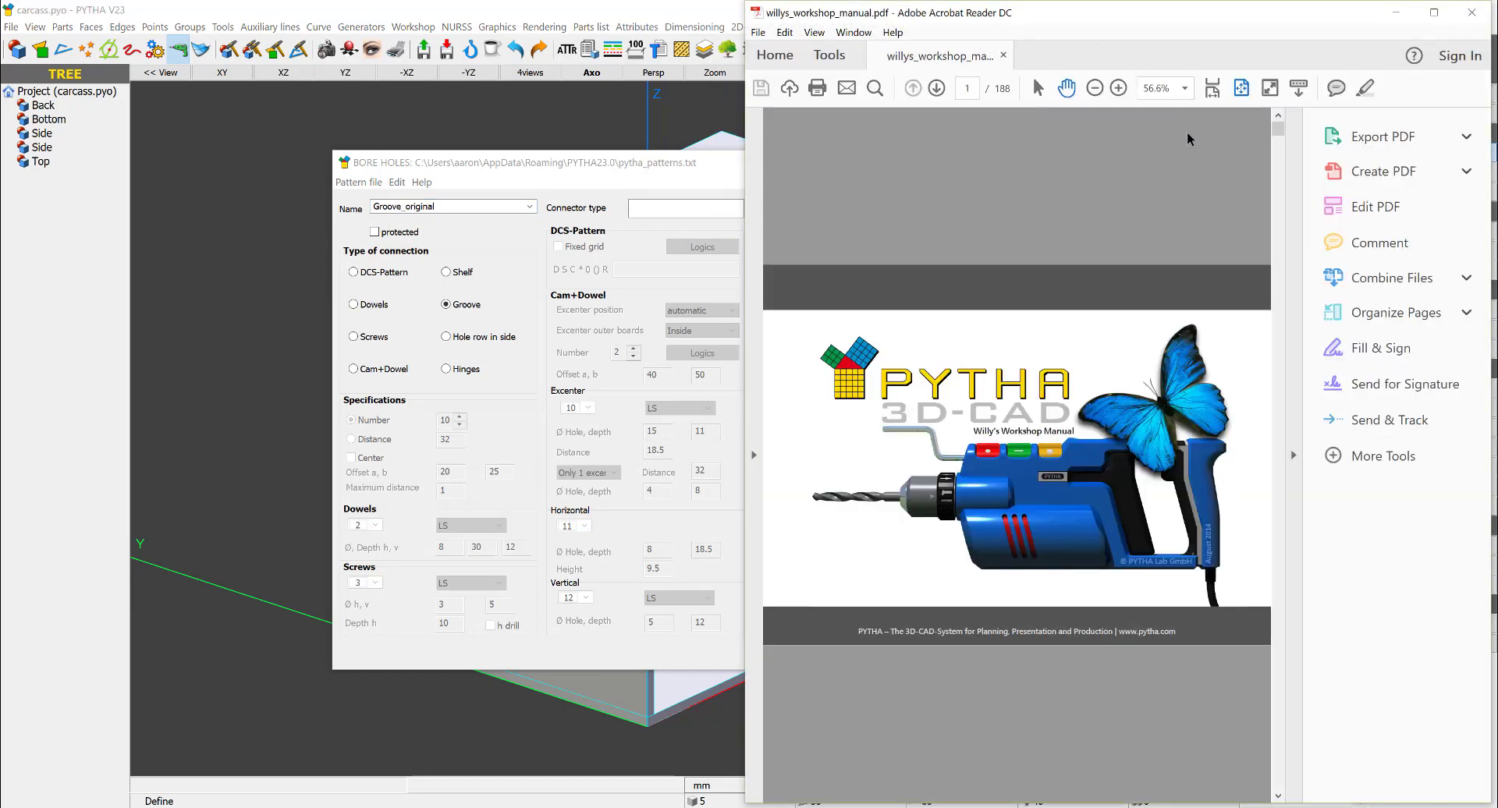
{"action": "left_click", "coordinate": [1433, 12]}
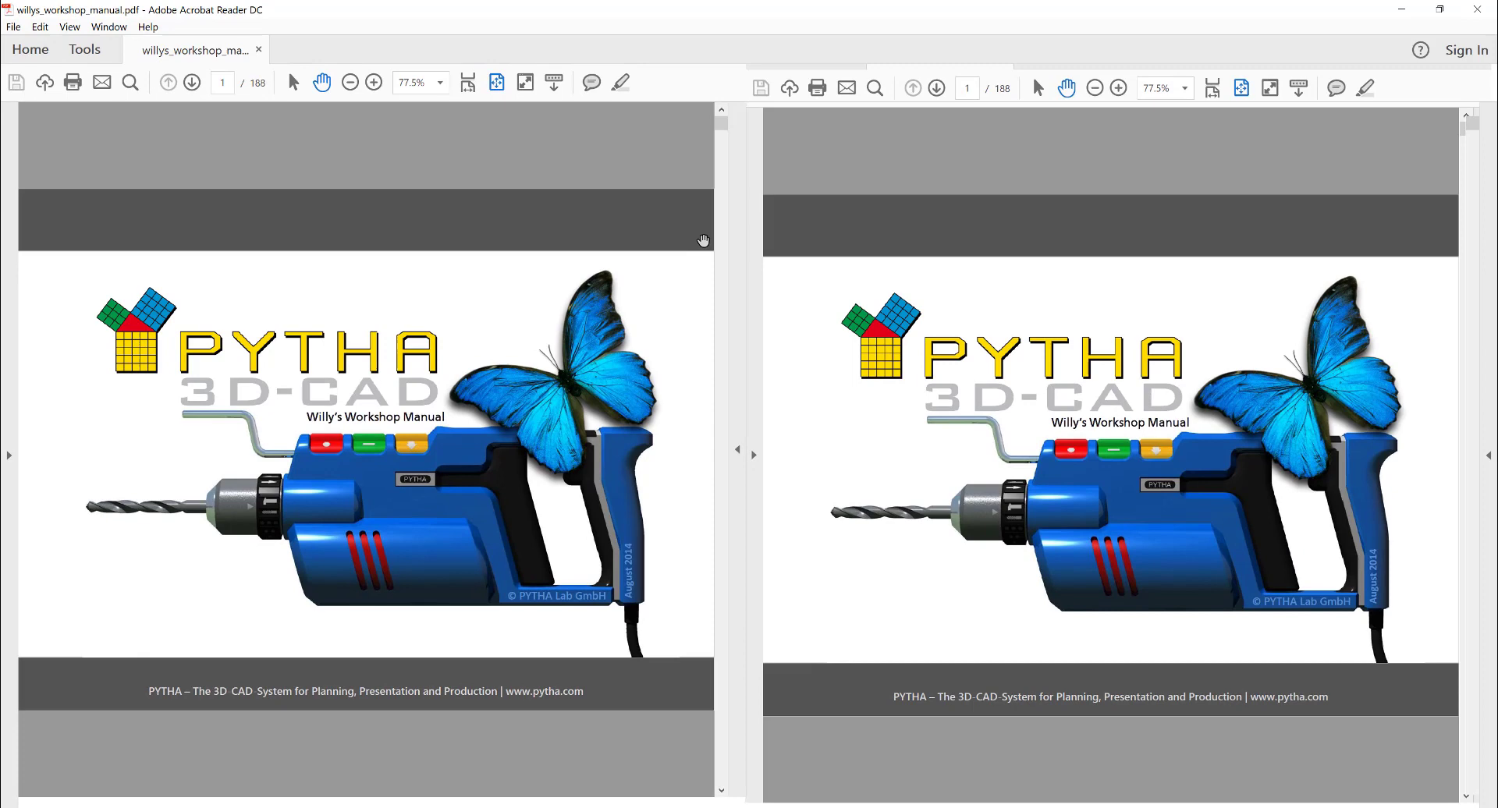
{"action": "scroll", "coordinate": [722, 296], "scroll_direction": "down", "scroll_amount": 2}
{"action": "scroll", "coordinate": [721, 296], "scroll_direction": "down", "scroll_amount": 1}
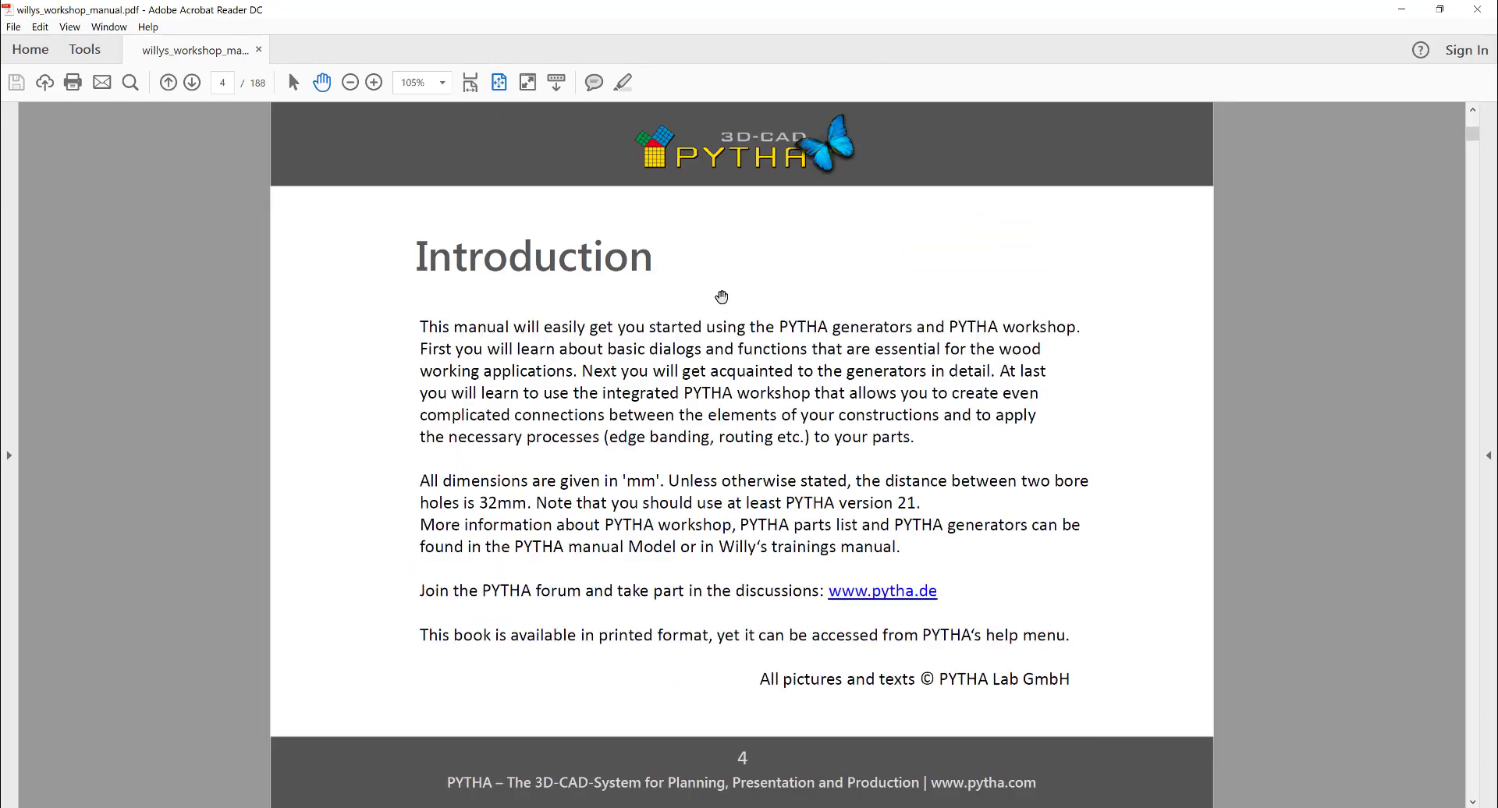
{"action": "scroll", "coordinate": [722, 296], "scroll_direction": "up", "scroll_amount": 1}
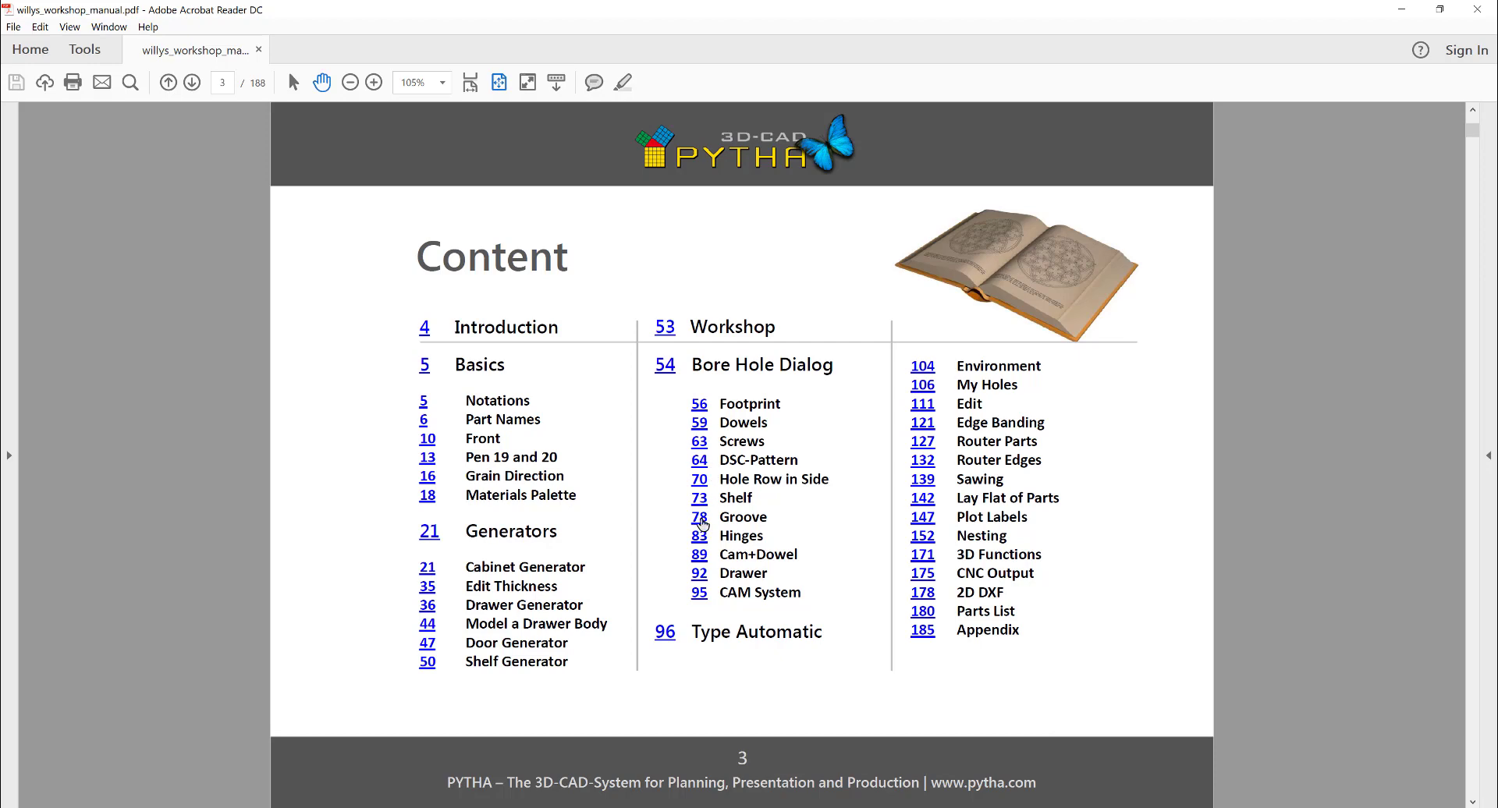
{"action": "left_click", "coordinate": [700, 518]}
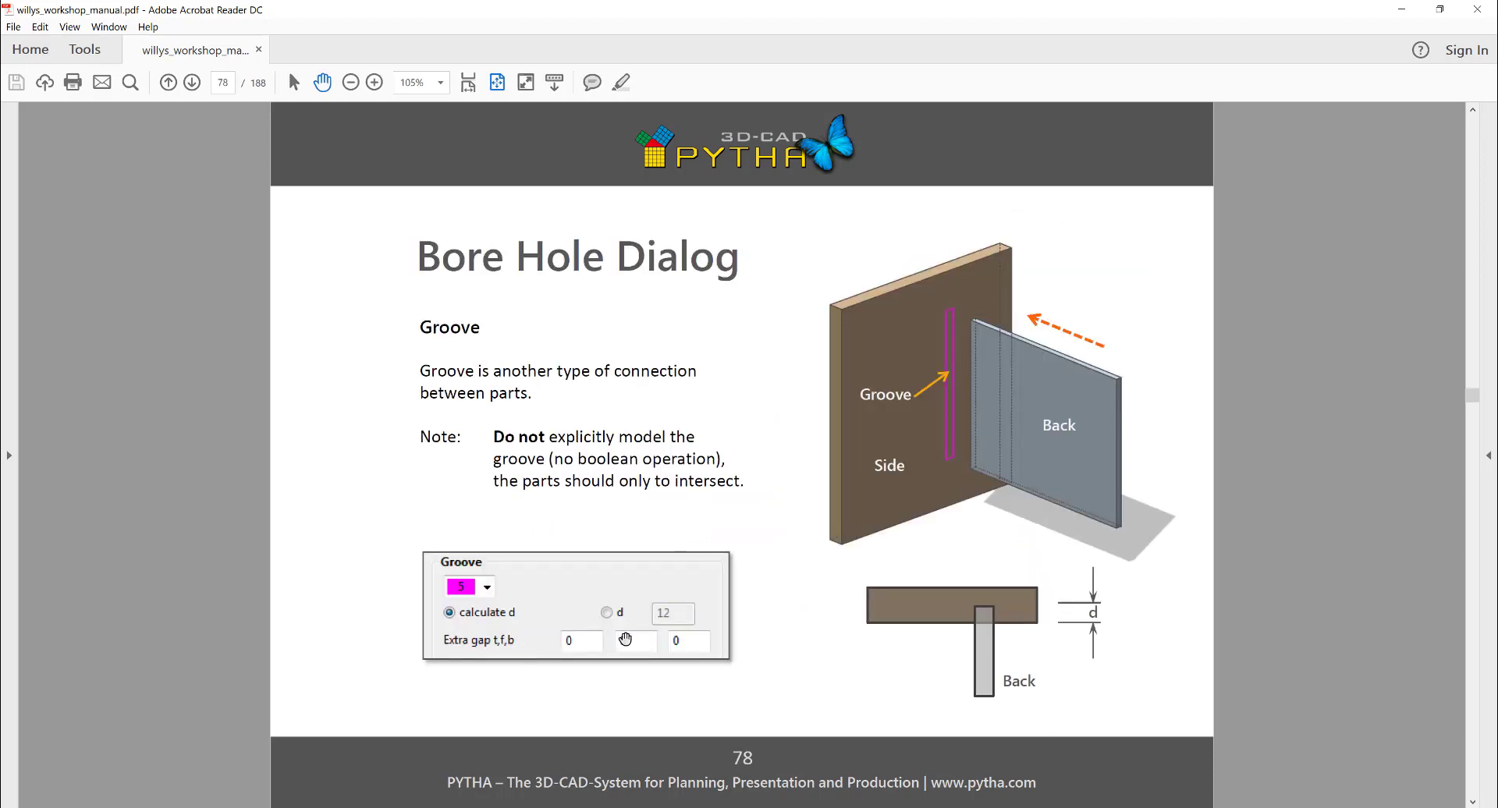
{"action": "key", "text": "Right"}
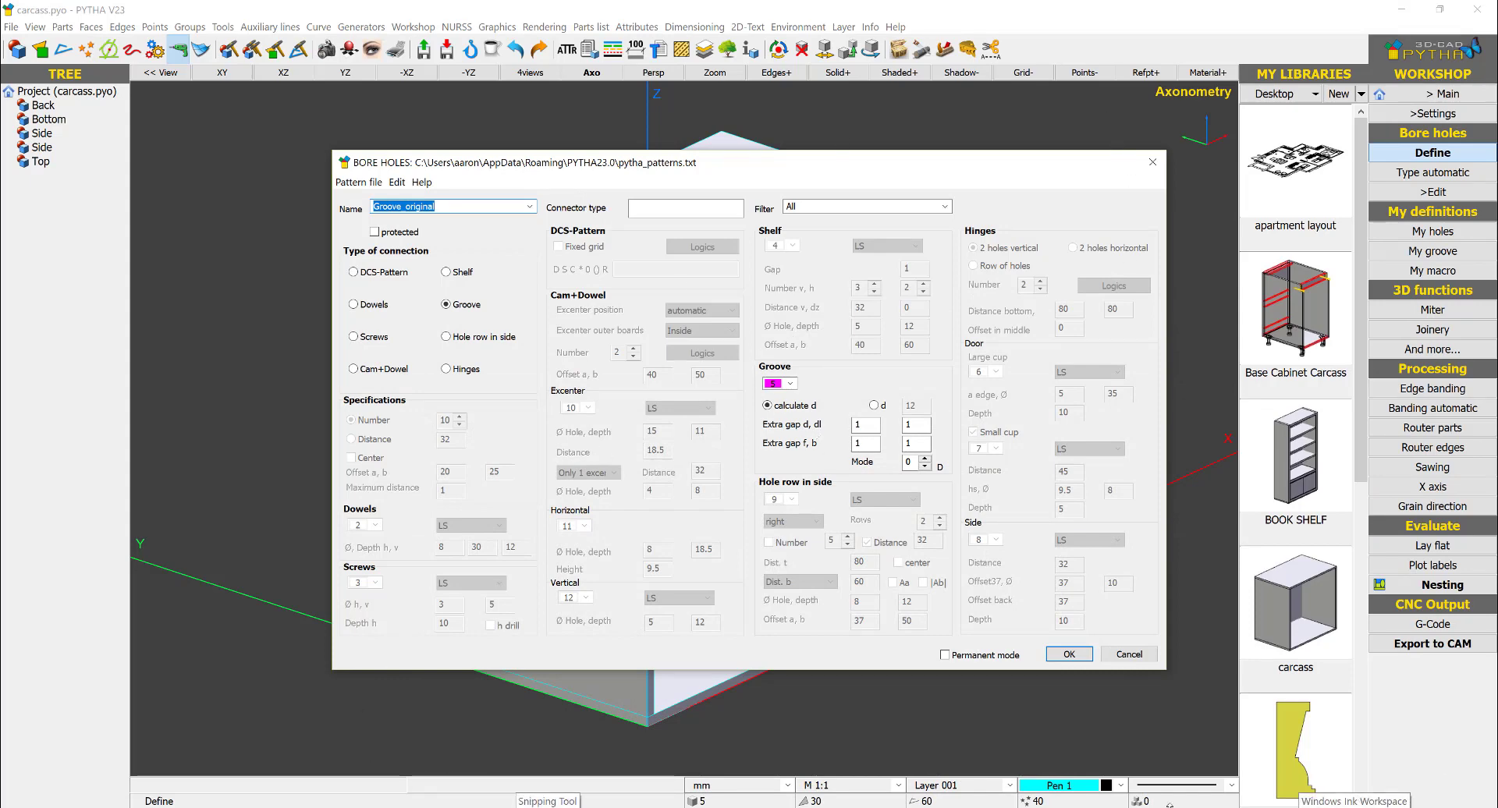
Snip the model and Groove_original dialog area into a new capture
{"action": "mouse_move", "coordinate": [1030, 167]}
{"action": "left_mouse_down"}
{"action": "mouse_move", "coordinate": [1249, 178]}
{"action": "mouse_move", "coordinate": [1227, 170]}
{"action": "left_mouse_up"}
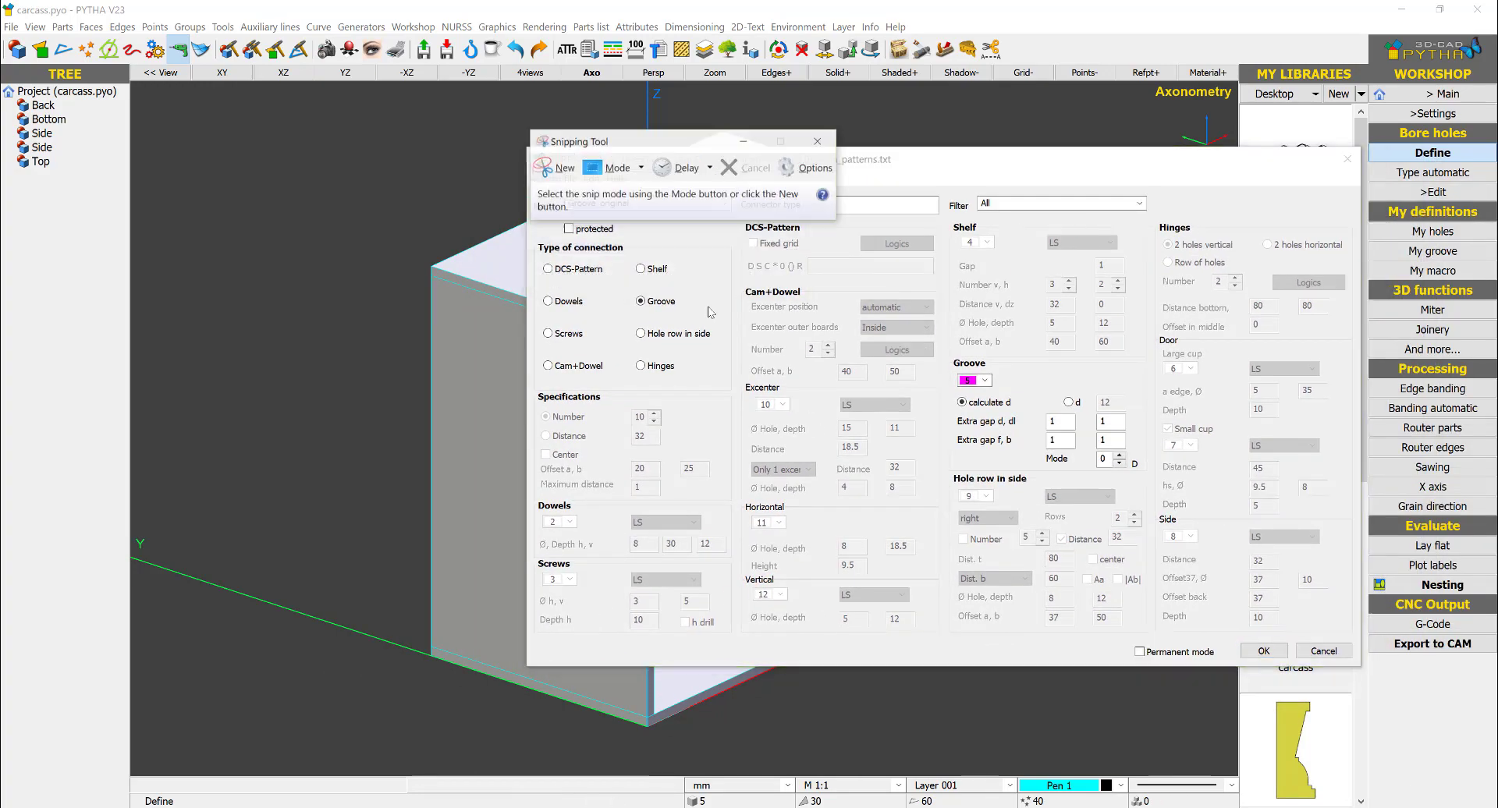
{"action": "left_click", "coordinate": [581, 152]}
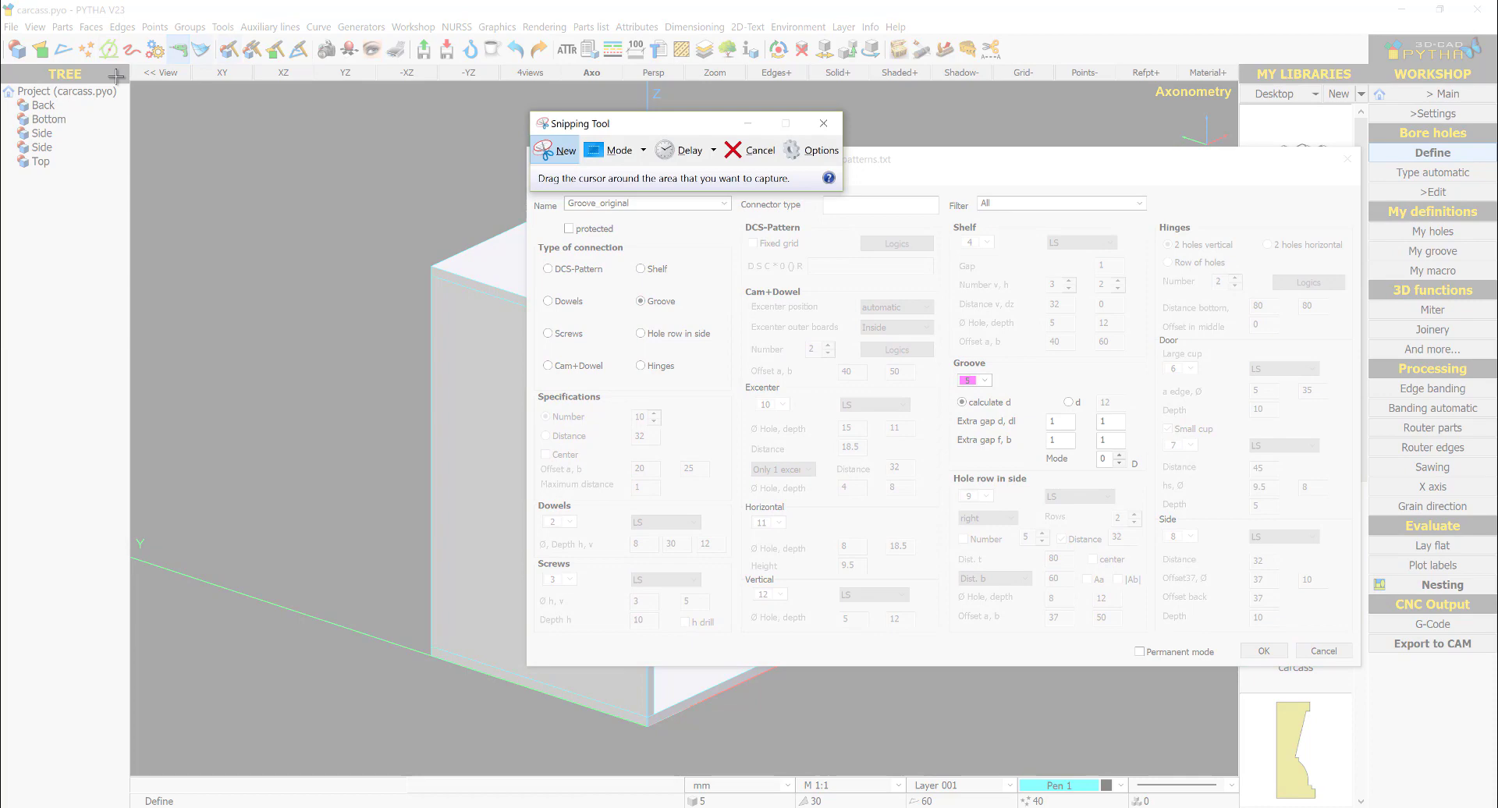
{"action": "left_click_drag", "start_coordinate": [125, 79], "coordinate": [1404, 768]}
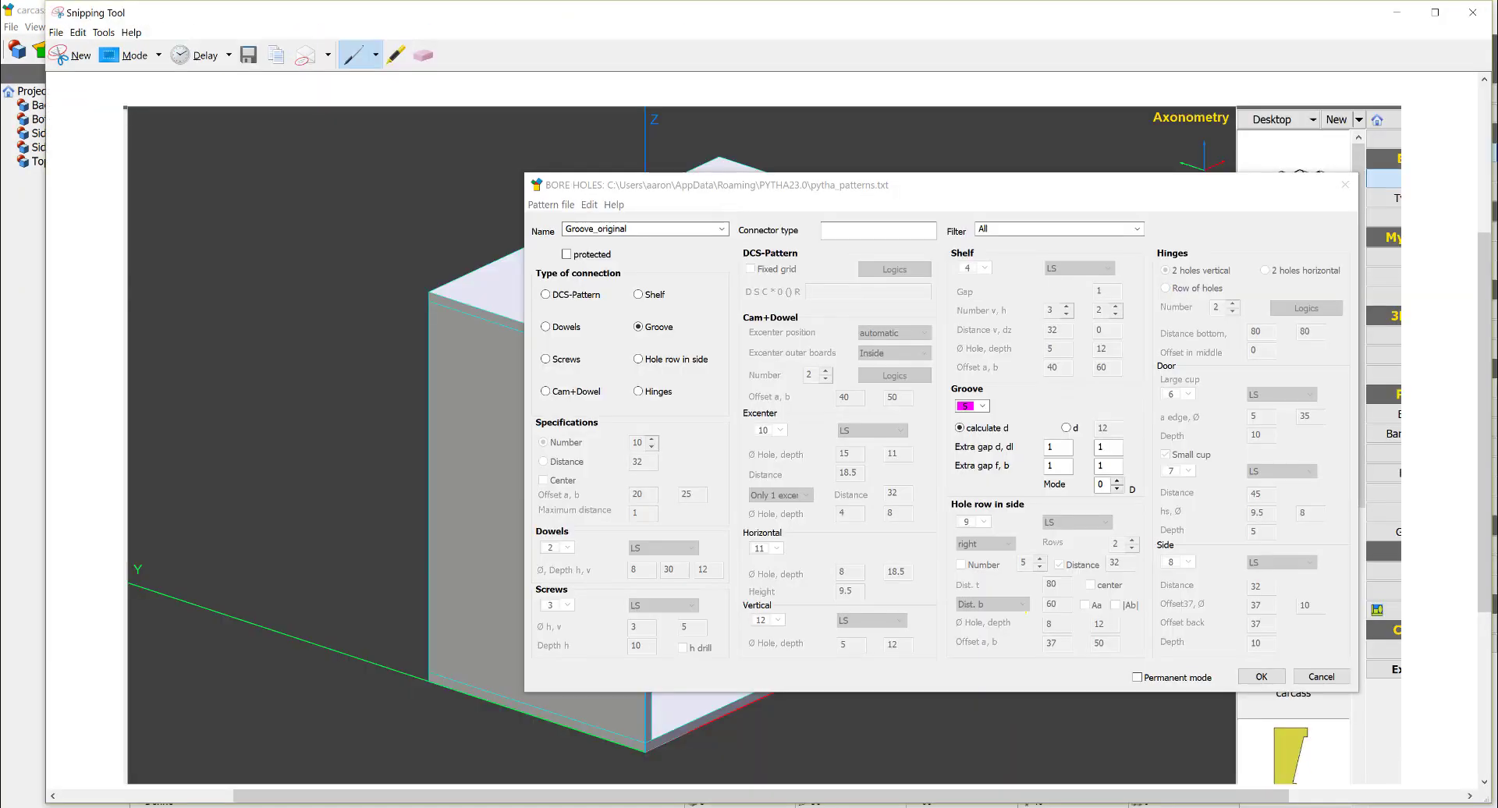
Handwrite 'd = t', a curved arrow and 'dl?' in yellow on the snip
{"action": "left_click_drag", "start_coordinate": [203, 135], "coordinate": [209, 219]}
{"action": "mouse_move", "coordinate": [238, 161]}
{"action": "left_mouse_down"}
{"action": "mouse_move", "coordinate": [352, 175]}
{"action": "mouse_move", "coordinate": [358, 216]}
{"action": "mouse_move", "coordinate": [287, 292]}
{"action": "mouse_move", "coordinate": [225, 274]}
{"action": "left_mouse_up"}
{"action": "mouse_move", "coordinate": [211, 304]}
{"action": "left_mouse_down"}
{"action": "mouse_move", "coordinate": [212, 268]}
{"action": "mouse_move", "coordinate": [249, 265]}
{"action": "left_mouse_up"}
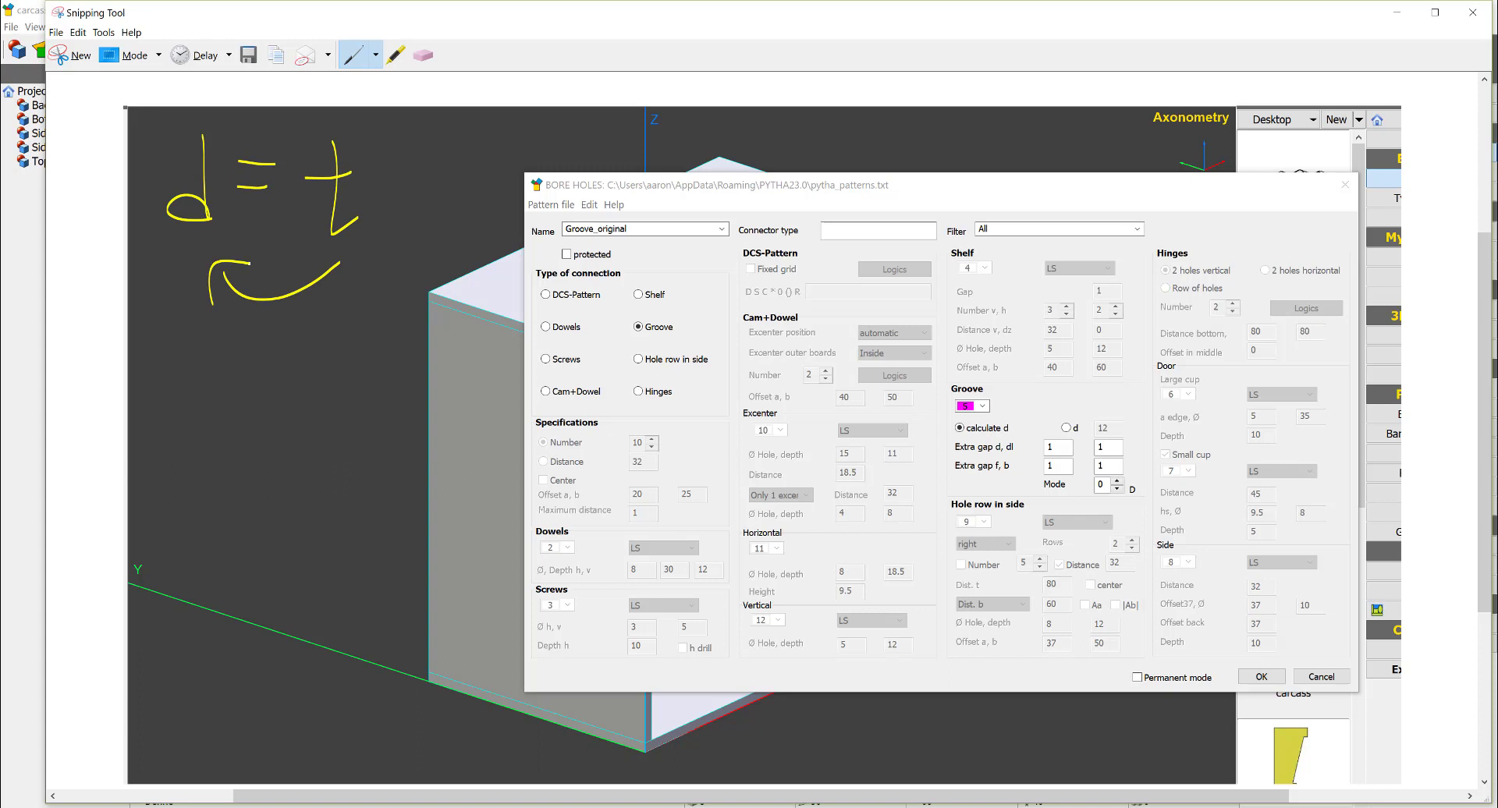
{"action": "left_click_drag", "start_coordinate": [185, 368], "coordinate": [195, 445]}
{"action": "left_click_drag", "start_coordinate": [229, 371], "coordinate": [242, 430]}
{"action": "left_click_drag", "start_coordinate": [275, 377], "coordinate": [301, 404]}
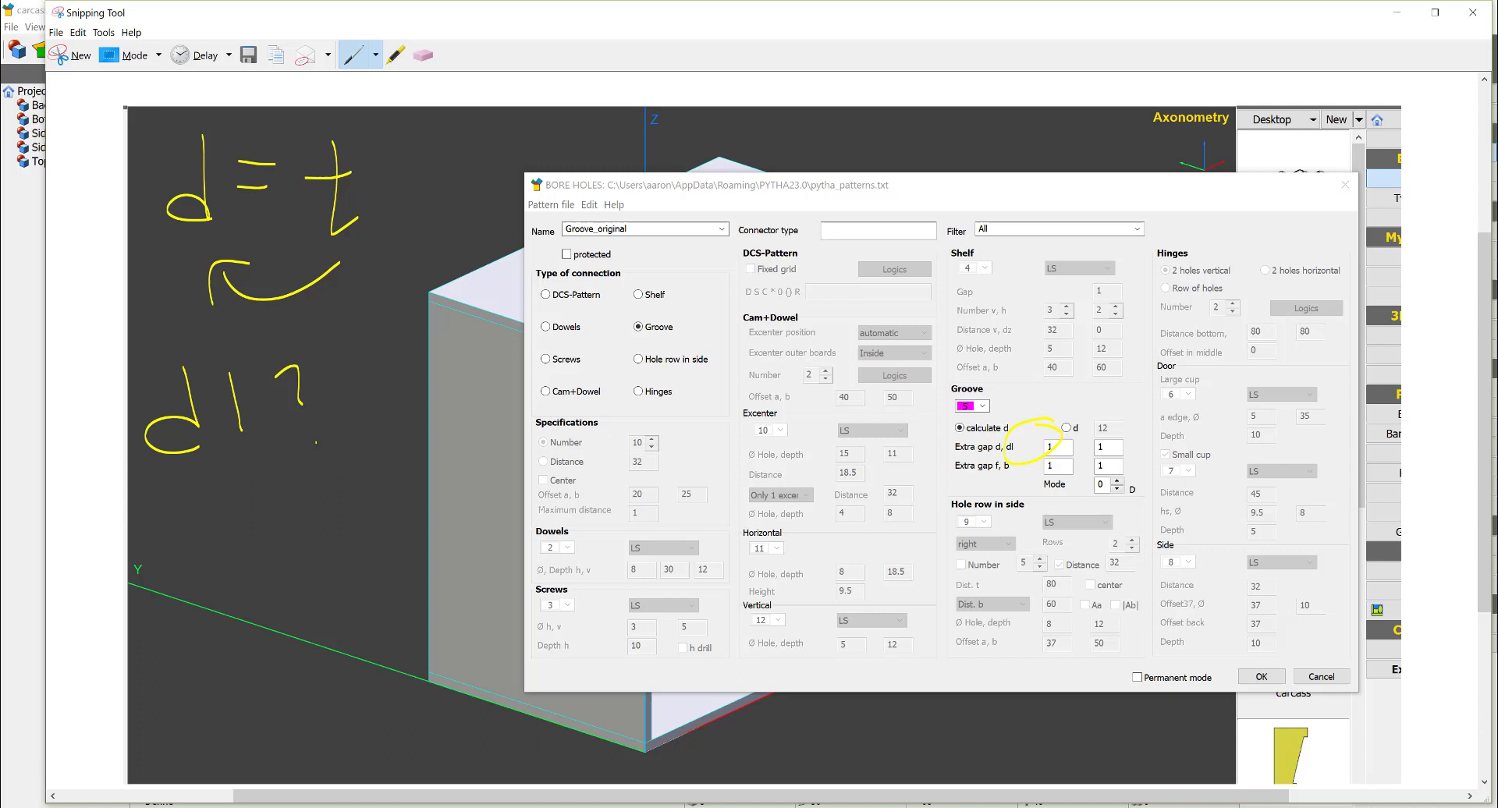
Sketch a panel rectangle with an inner groove stroke below the notes
{"action": "mouse_move", "coordinate": [188, 521]}
{"action": "left_mouse_down"}
{"action": "mouse_move", "coordinate": [210, 691]}
{"action": "mouse_move", "coordinate": [453, 483]}
{"action": "mouse_move", "coordinate": [425, 691]}
{"action": "mouse_move", "coordinate": [222, 711]}
{"action": "mouse_move", "coordinate": [365, 650]}
{"action": "mouse_move", "coordinate": [422, 667]}
{"action": "mouse_move", "coordinate": [245, 691]}
{"action": "left_mouse_up"}
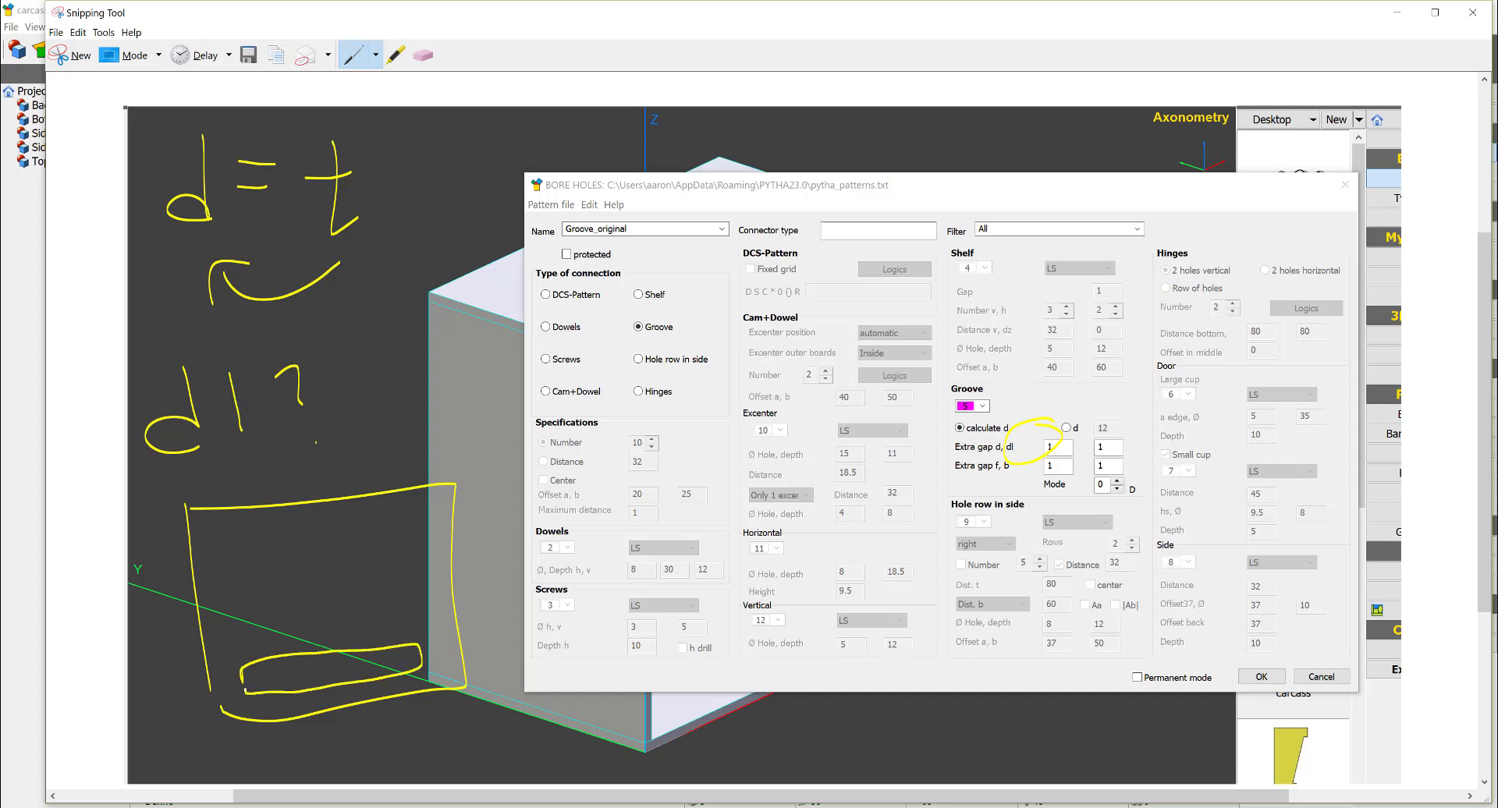
{"action": "left_click", "coordinate": [375, 55]}
{"action": "left_click", "coordinate": [328, 54]}
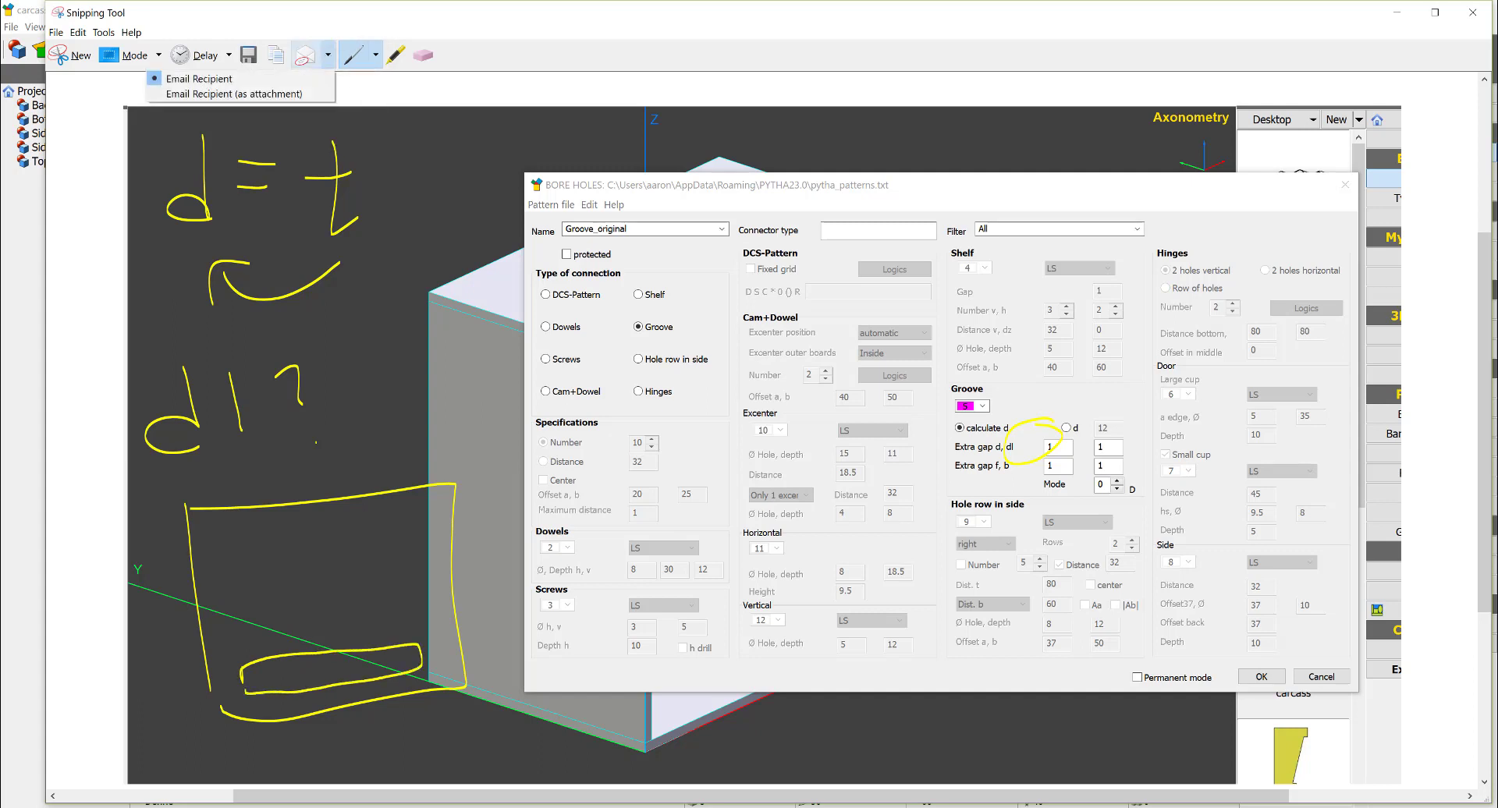
{"action": "left_click_drag", "start_coordinate": [240, 661], "coordinate": [251, 750]}
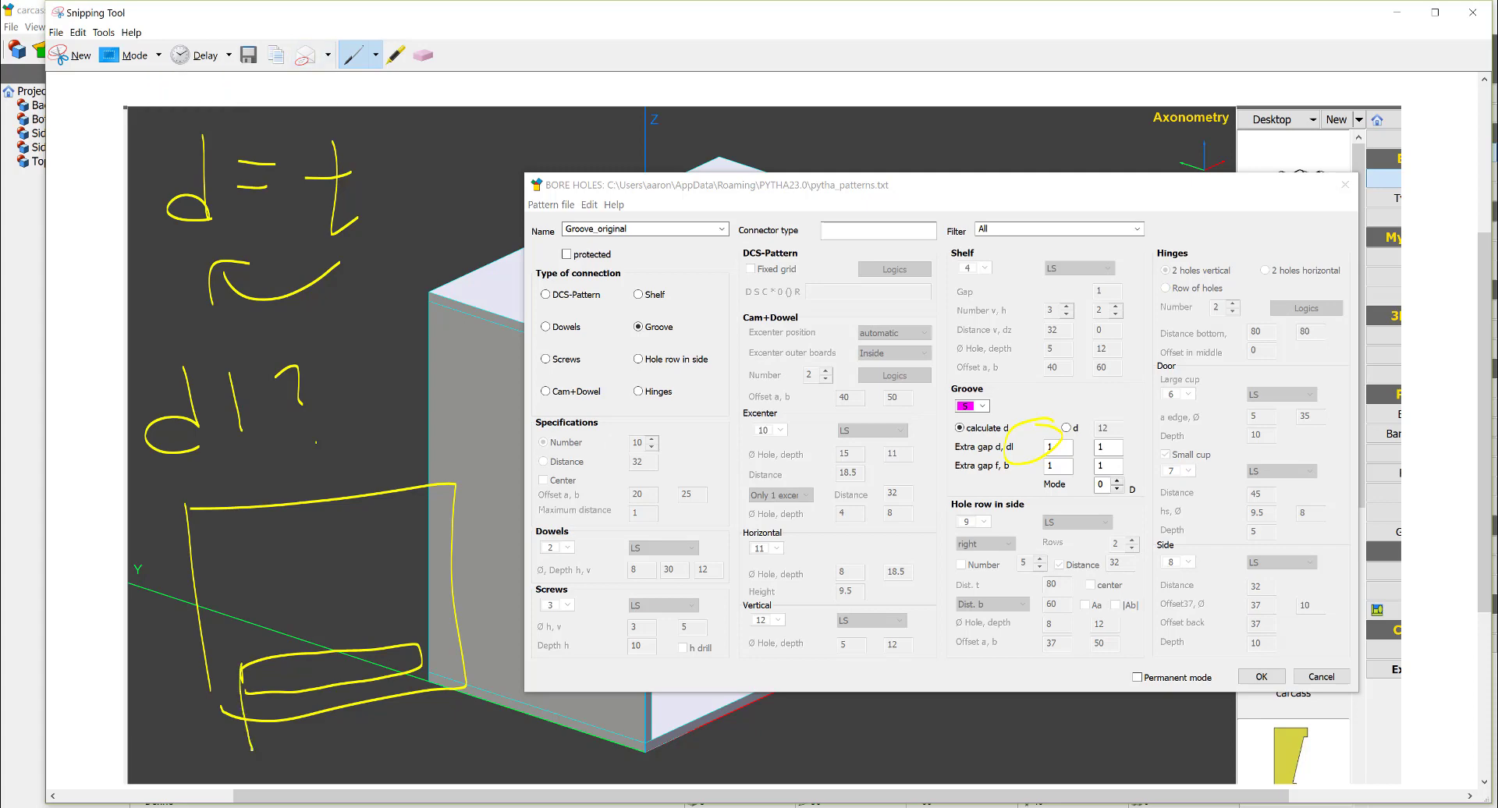
Add a red note equating DL with half the cutter diameter, then return to PYTHA
{"action": "left_click", "coordinate": [375, 55]}
{"action": "key", "text": "Escape"}
{"action": "left_click_drag", "start_coordinate": [503, 422], "coordinate": [537, 389]}
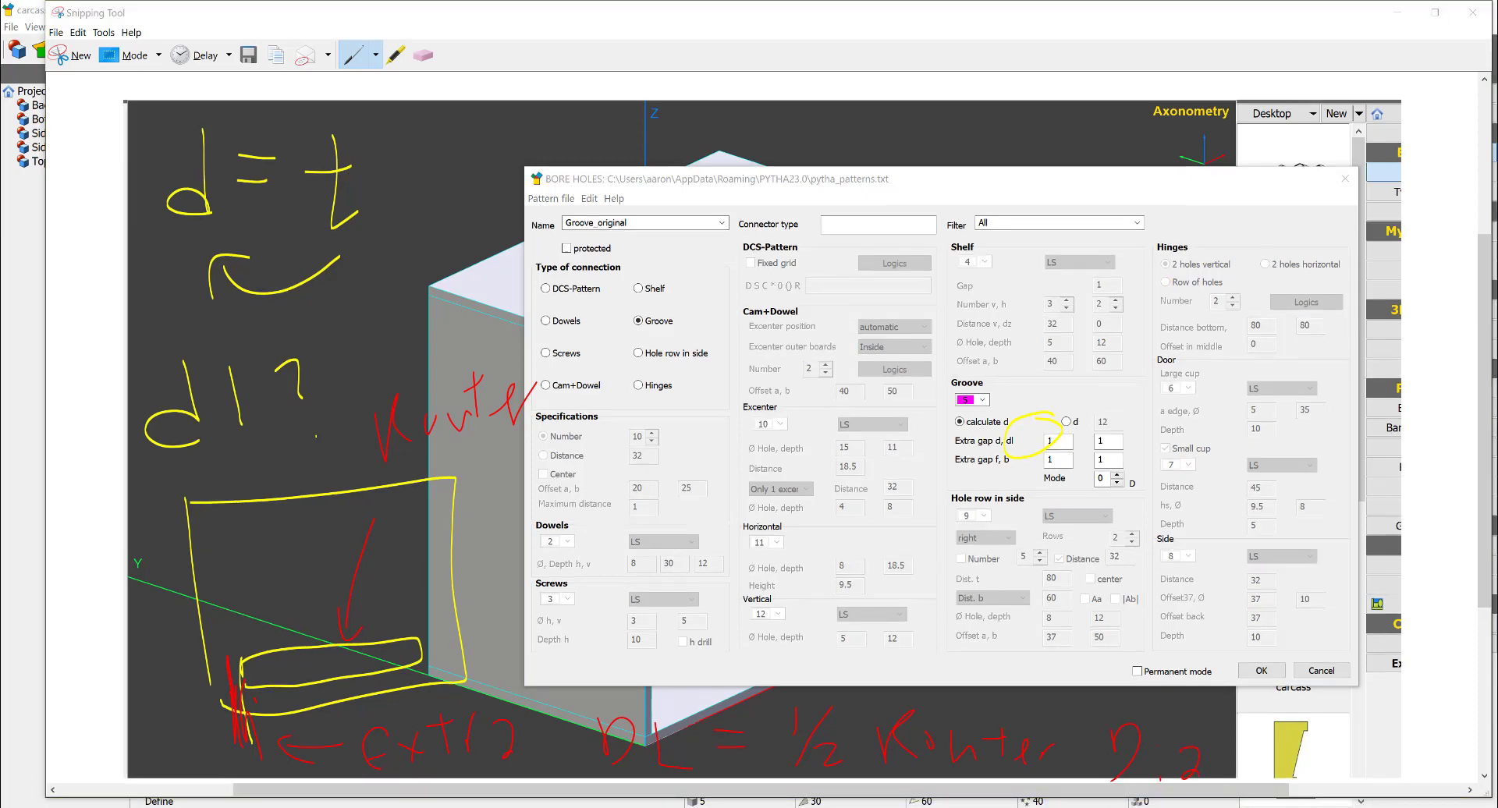
{"action": "left_click", "coordinate": [1436, 12]}
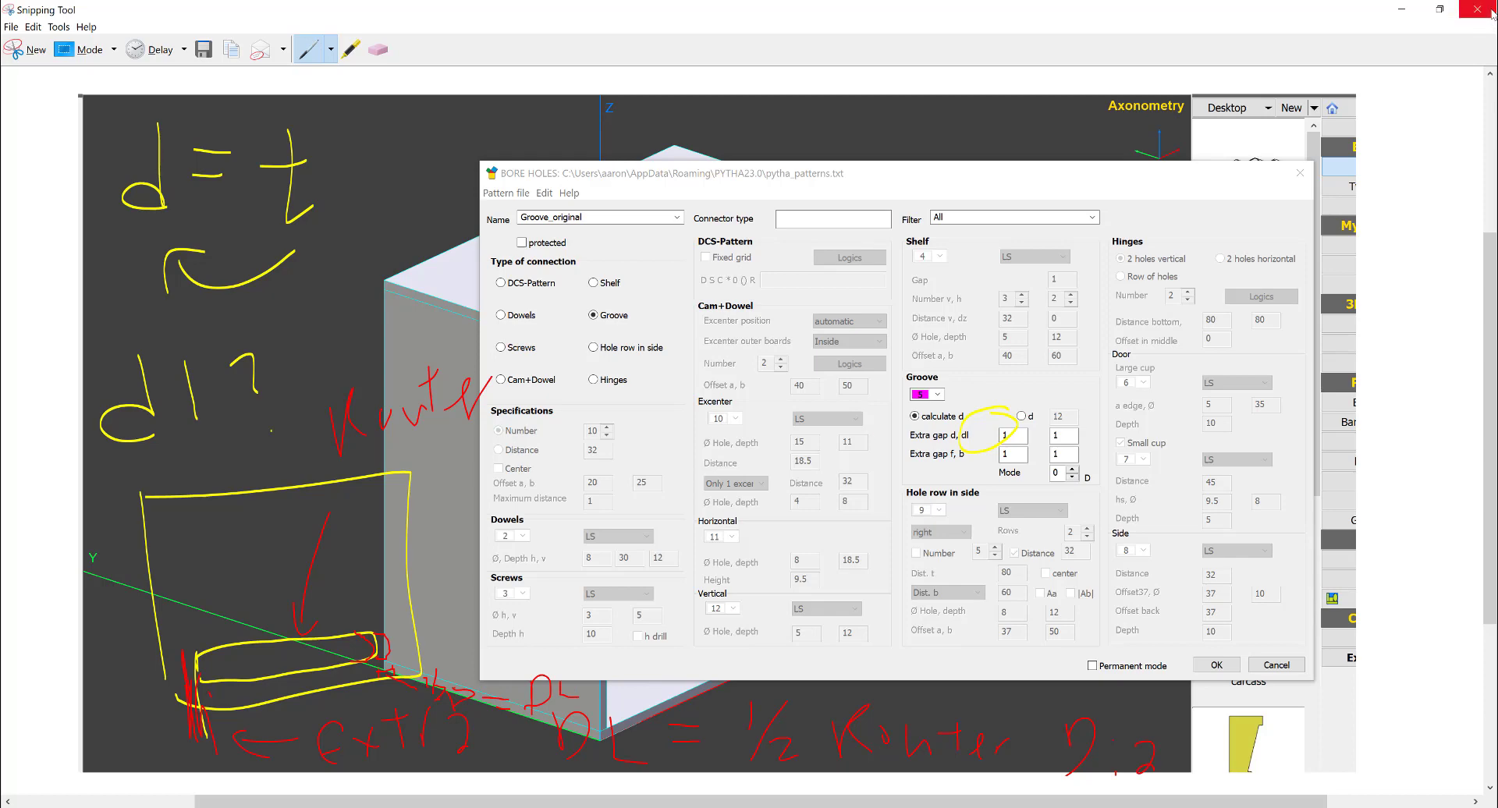
{"action": "key", "text": "alt+Tab"}
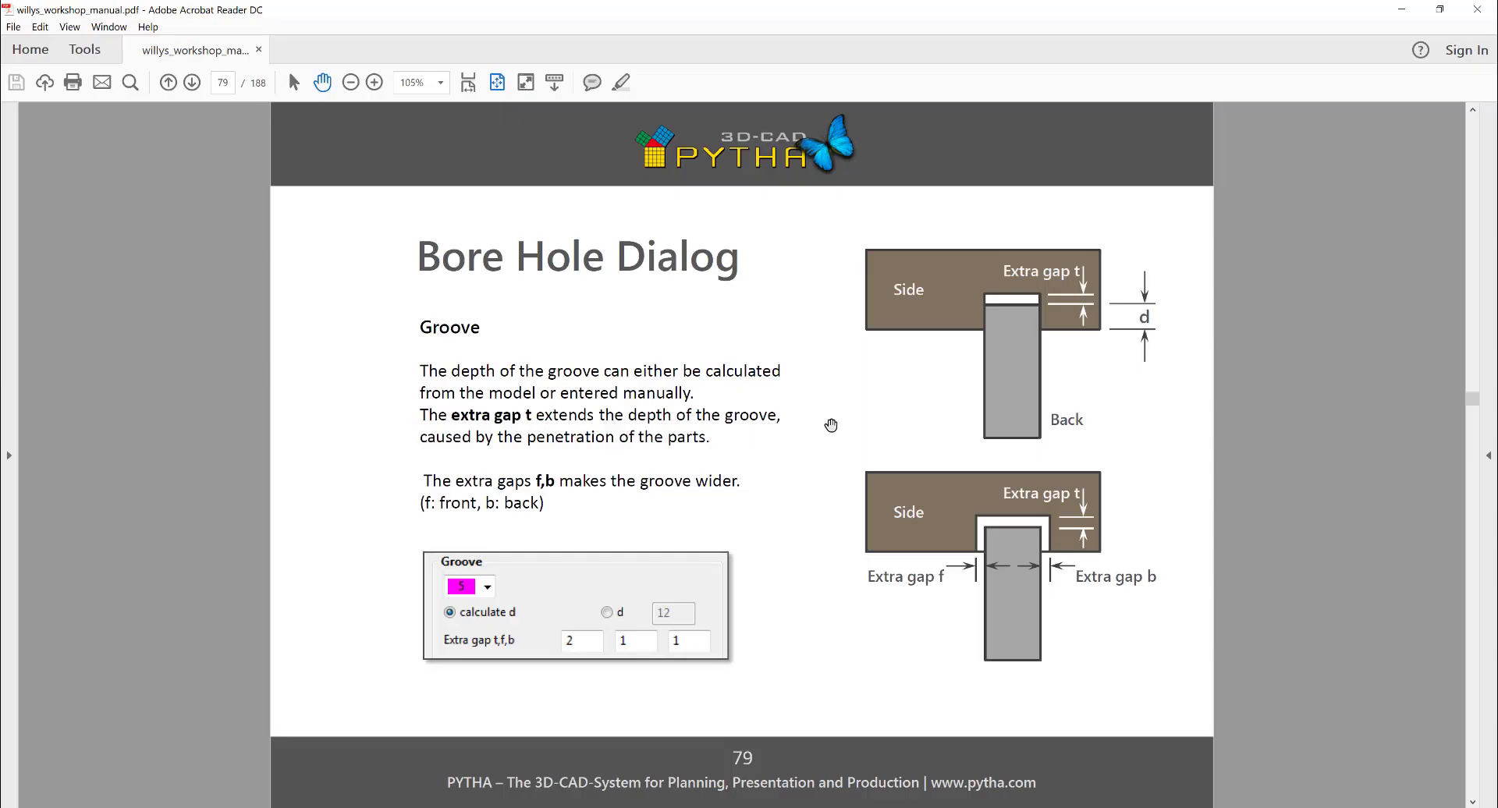
Confirm the Groove_original pattern settings with OK
{"action": "scroll", "coordinate": [831, 425], "scroll_direction": "down", "scroll_amount": 3}
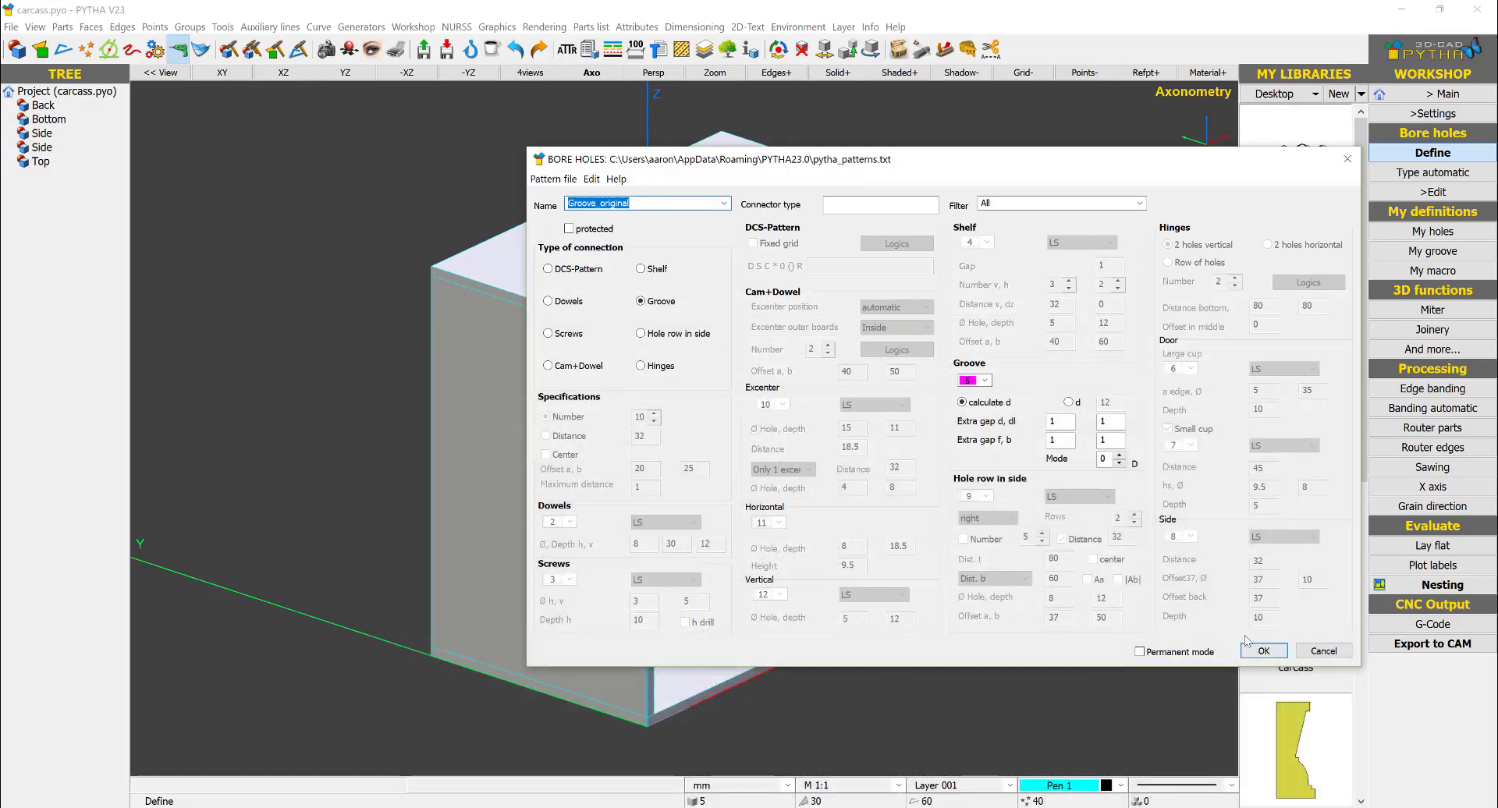
{"action": "left_click", "coordinate": [1263, 651]}
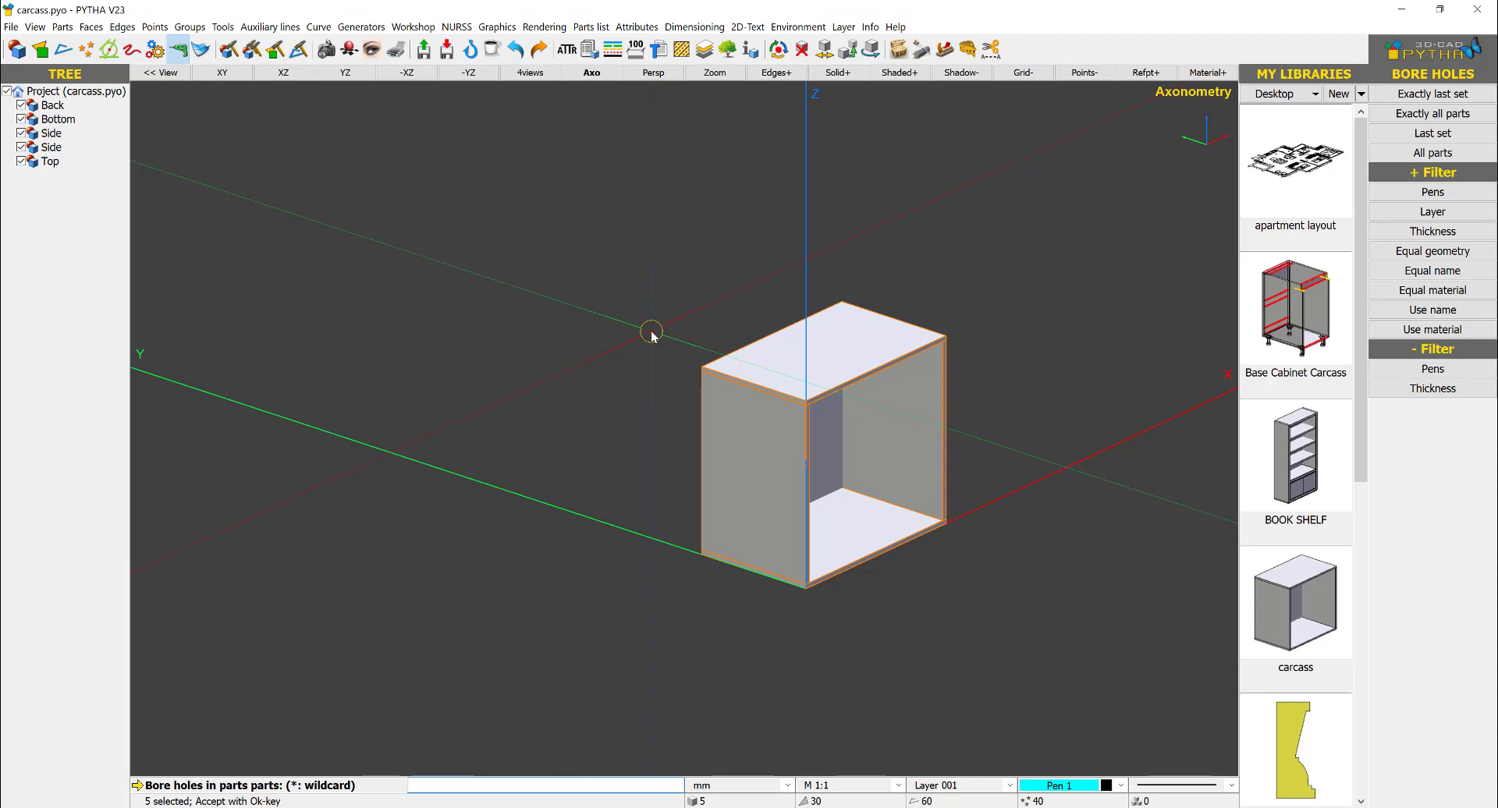
Accept all five carcass parts for grooving and inspect the cabinet
{"action": "right_click", "coordinate": [652, 334]}
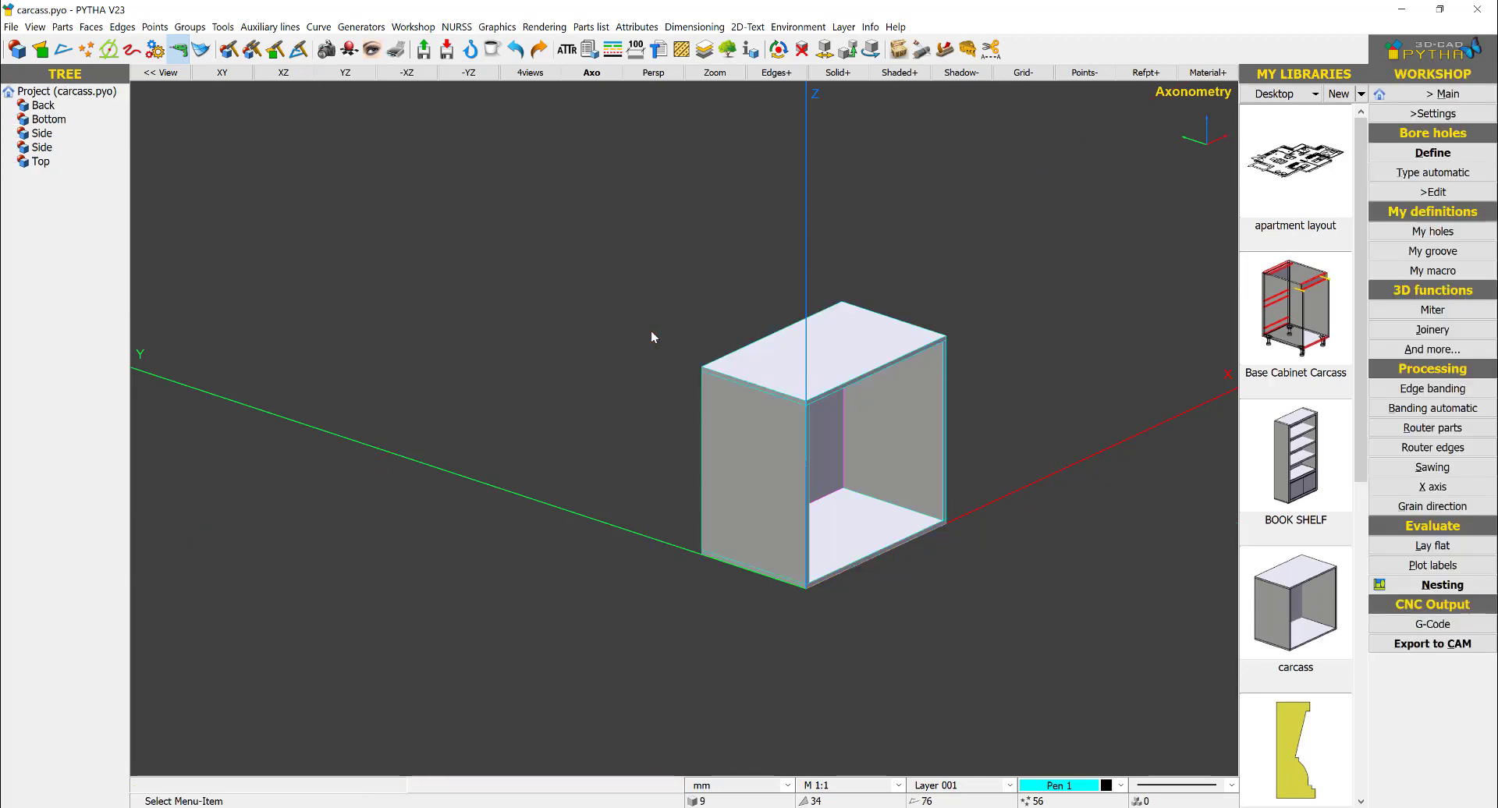
{"action": "scroll", "coordinate": [839, 360], "scroll_direction": "up", "scroll_amount": 3}
{"action": "mouse_move", "coordinate": [839, 495]}
{"action": "middle_mouse_down"}
{"action": "mouse_move", "coordinate": [766, 426]}
{"action": "mouse_move", "coordinate": [732, 415]}
{"action": "mouse_move", "coordinate": [802, 419]}
{"action": "mouse_move", "coordinate": [685, 417]}
{"action": "middle_mouse_up"}
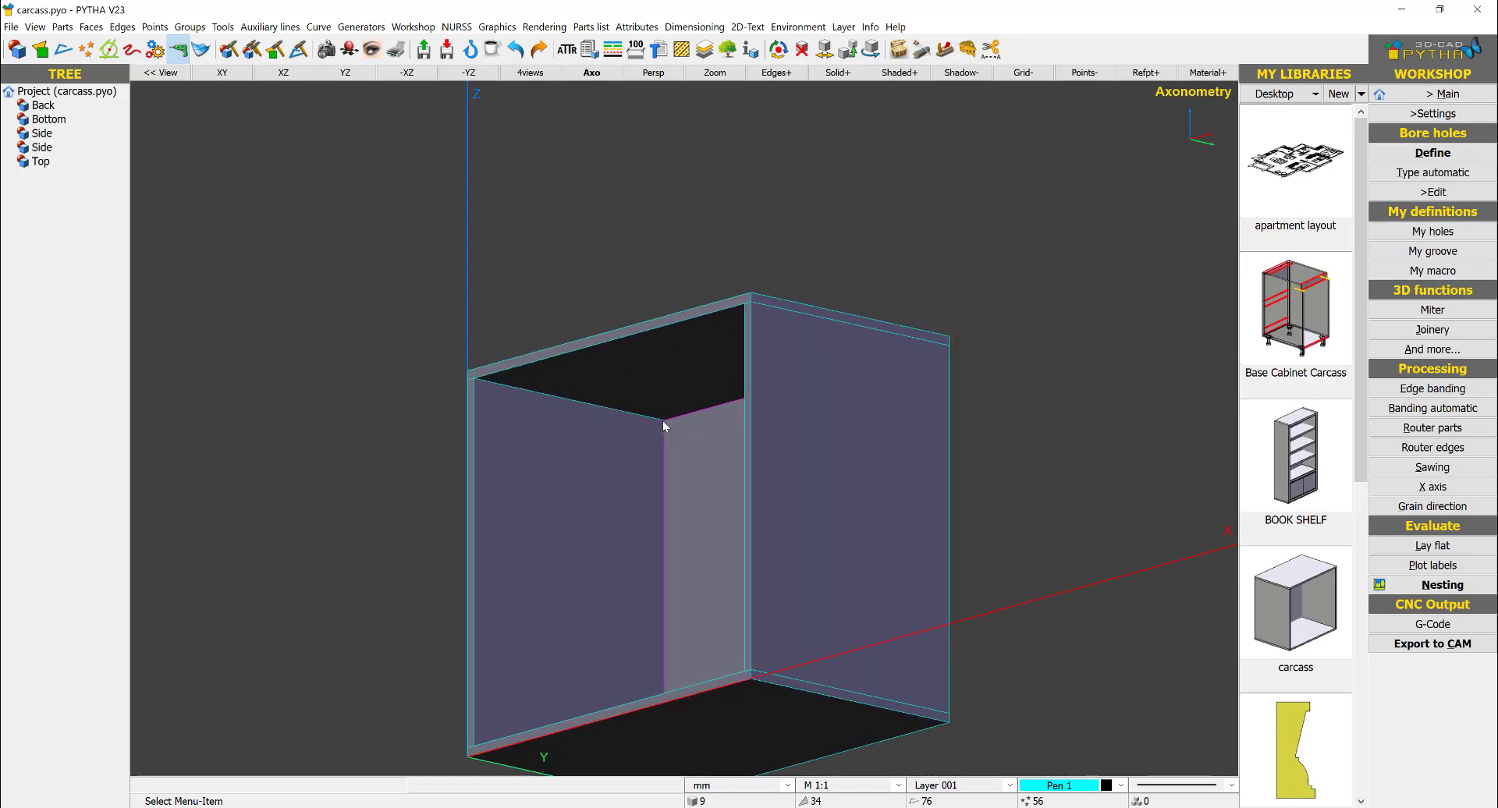
{"action": "scroll", "coordinate": [678, 425], "scroll_direction": "up", "scroll_amount": 5}
{"action": "scroll", "coordinate": [699, 399], "scroll_direction": "down", "scroll_amount": 3}
{"action": "scroll", "coordinate": [702, 414], "scroll_direction": "down", "scroll_amount": 3}
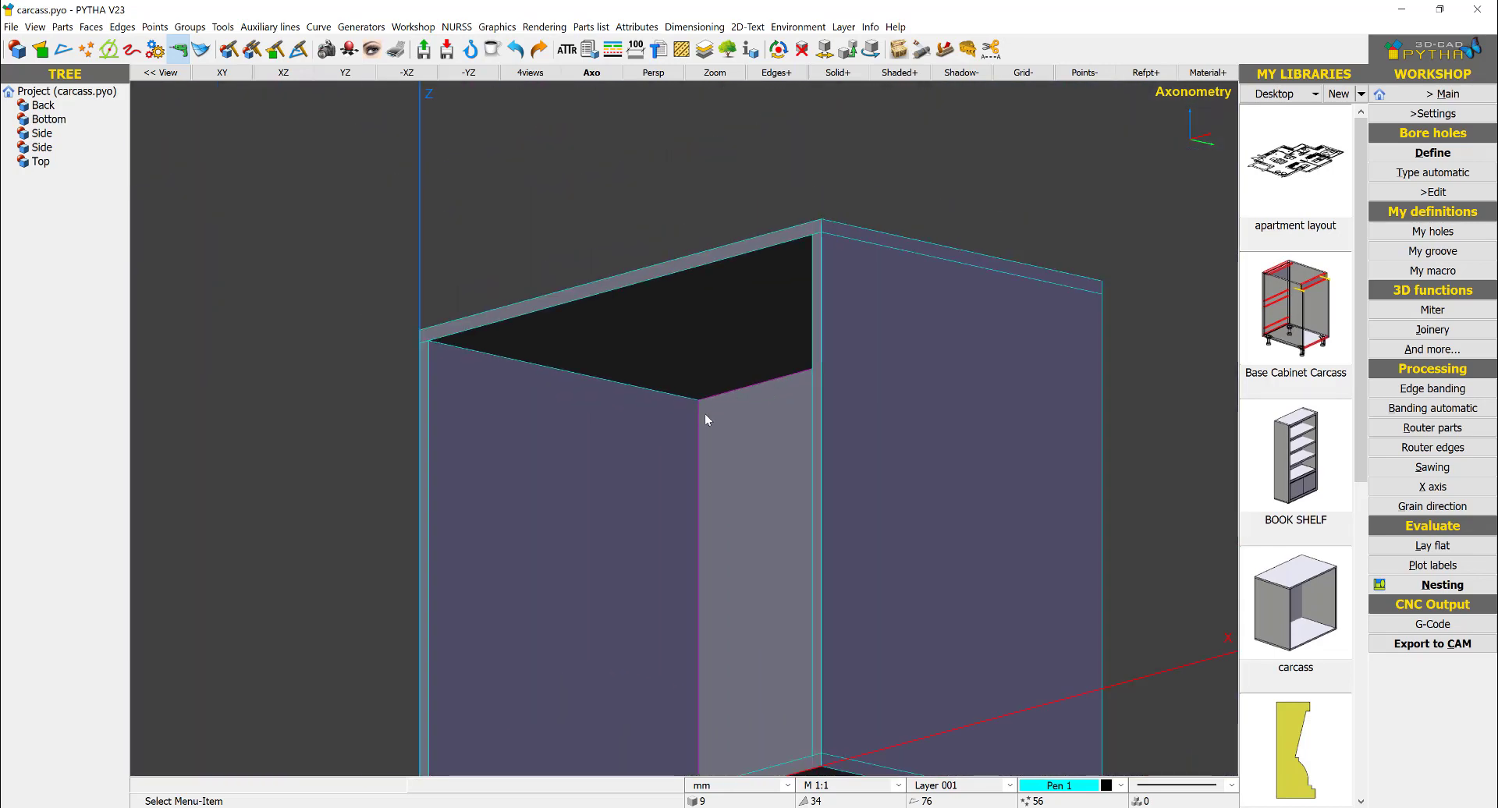
{"action": "mouse_move", "coordinate": [702, 414]}
{"action": "middle_mouse_down"}
{"action": "mouse_move", "coordinate": [957, 432]}
{"action": "mouse_move", "coordinate": [898, 298]}
{"action": "mouse_move", "coordinate": [870, 335]}
{"action": "middle_mouse_up"}
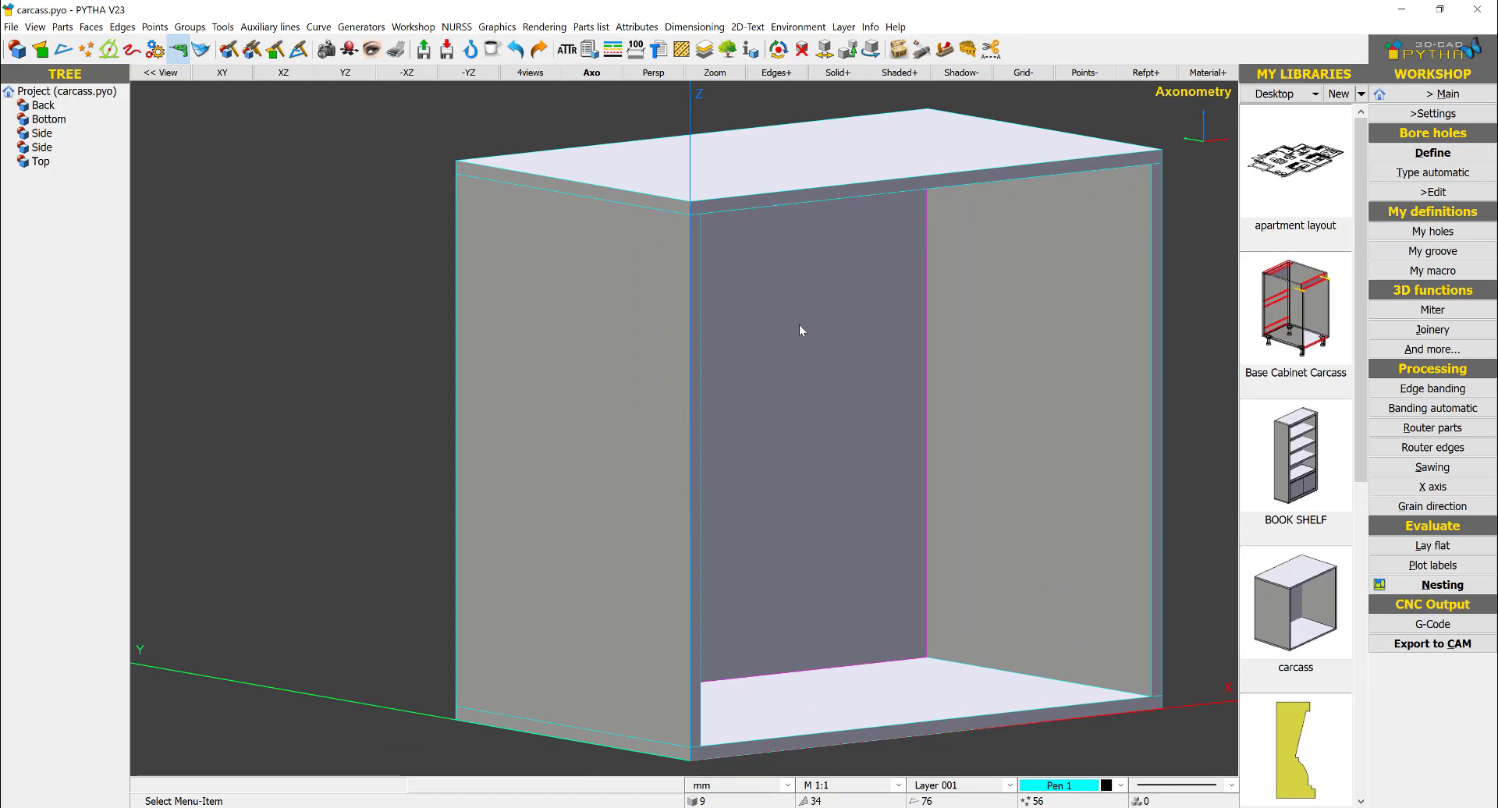
{"action": "scroll", "coordinate": [799, 329], "scroll_direction": "down", "scroll_amount": 3}
{"action": "middle_click_drag", "start_coordinate": [890, 385], "coordinate": [742, 415]}
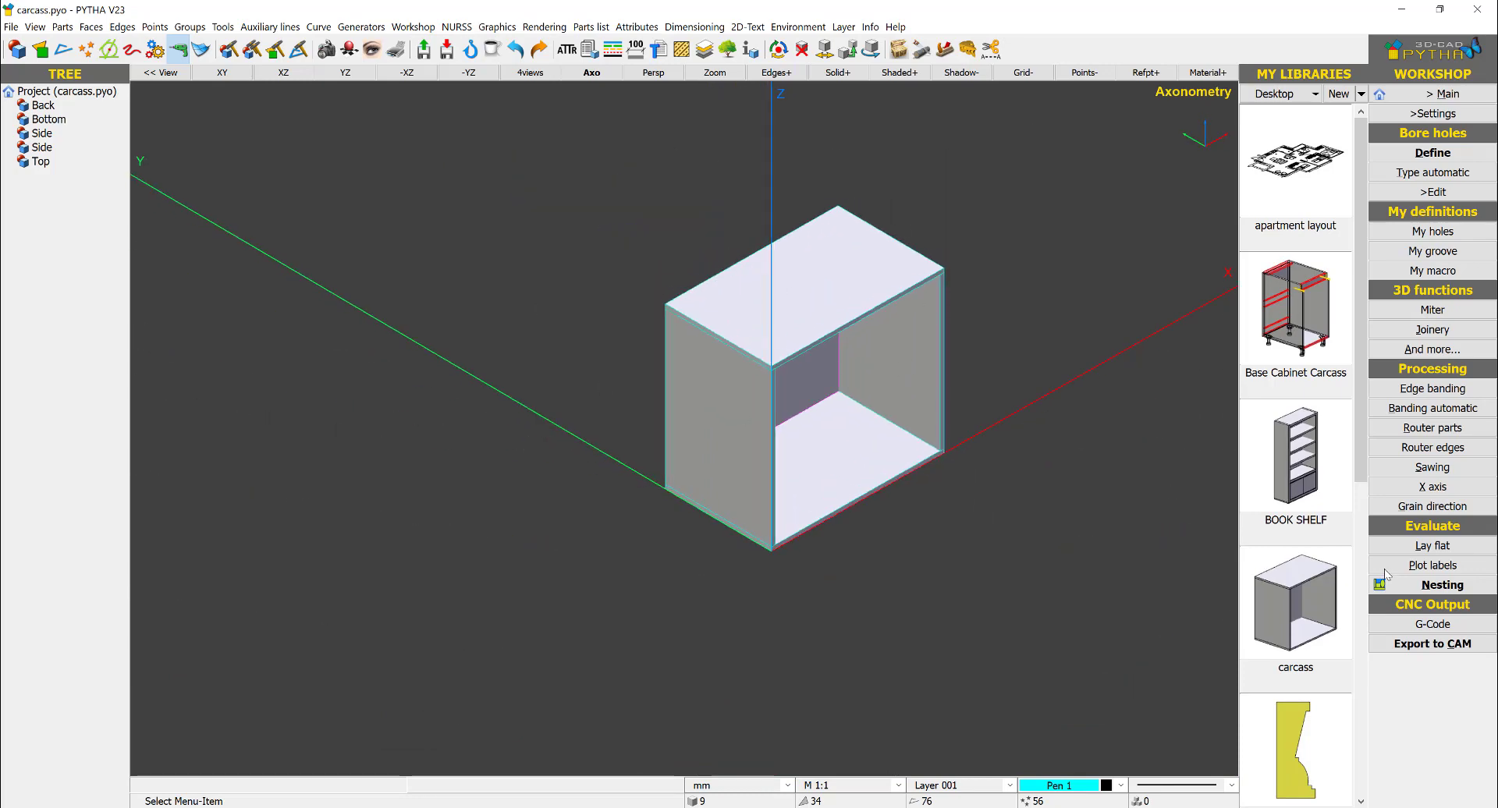
Lay all parts flat along X and review them as labelled outlines
{"action": "left_click", "coordinate": [1396, 545]}
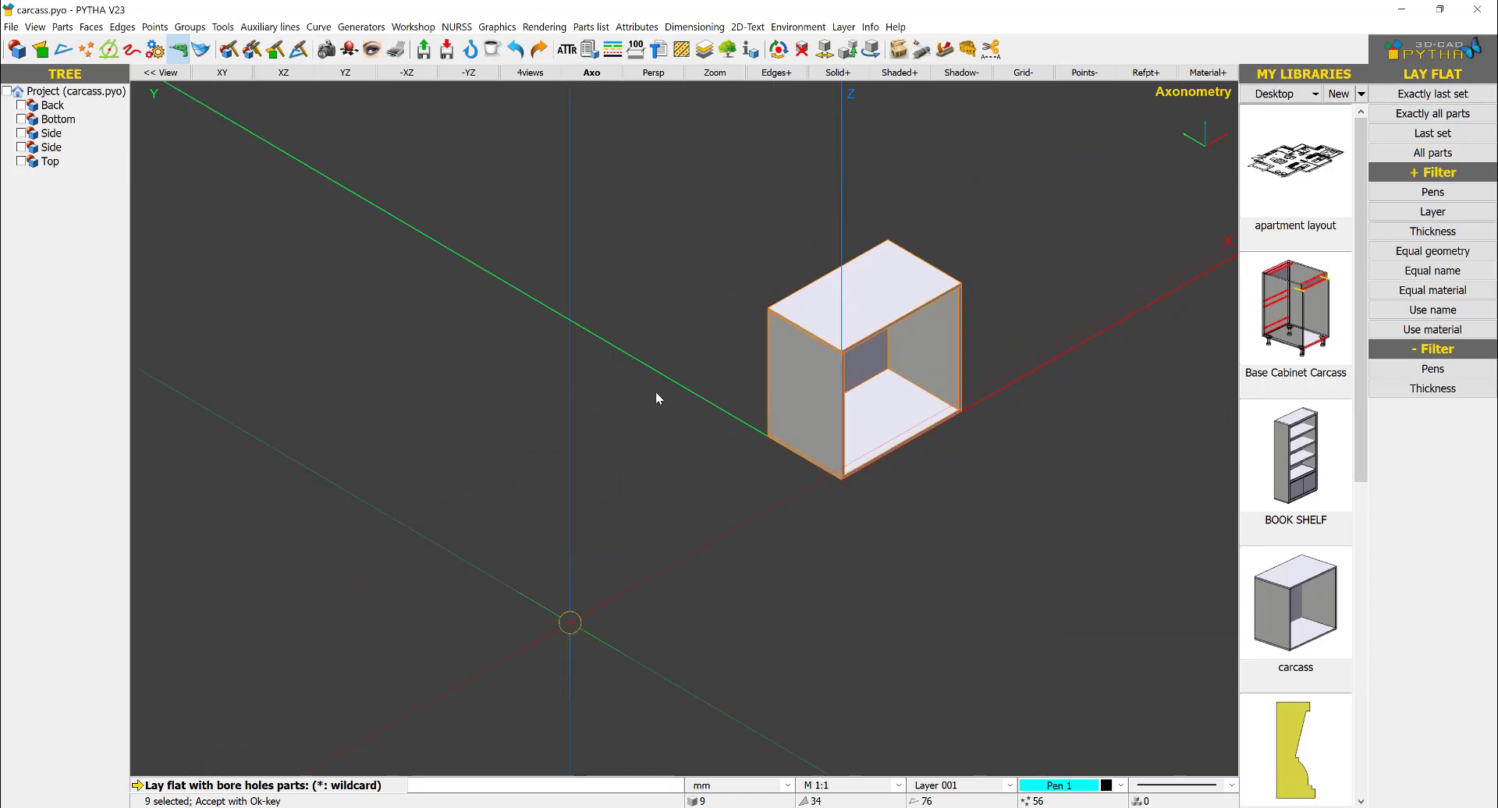
{"action": "right_click", "coordinate": [668, 358]}
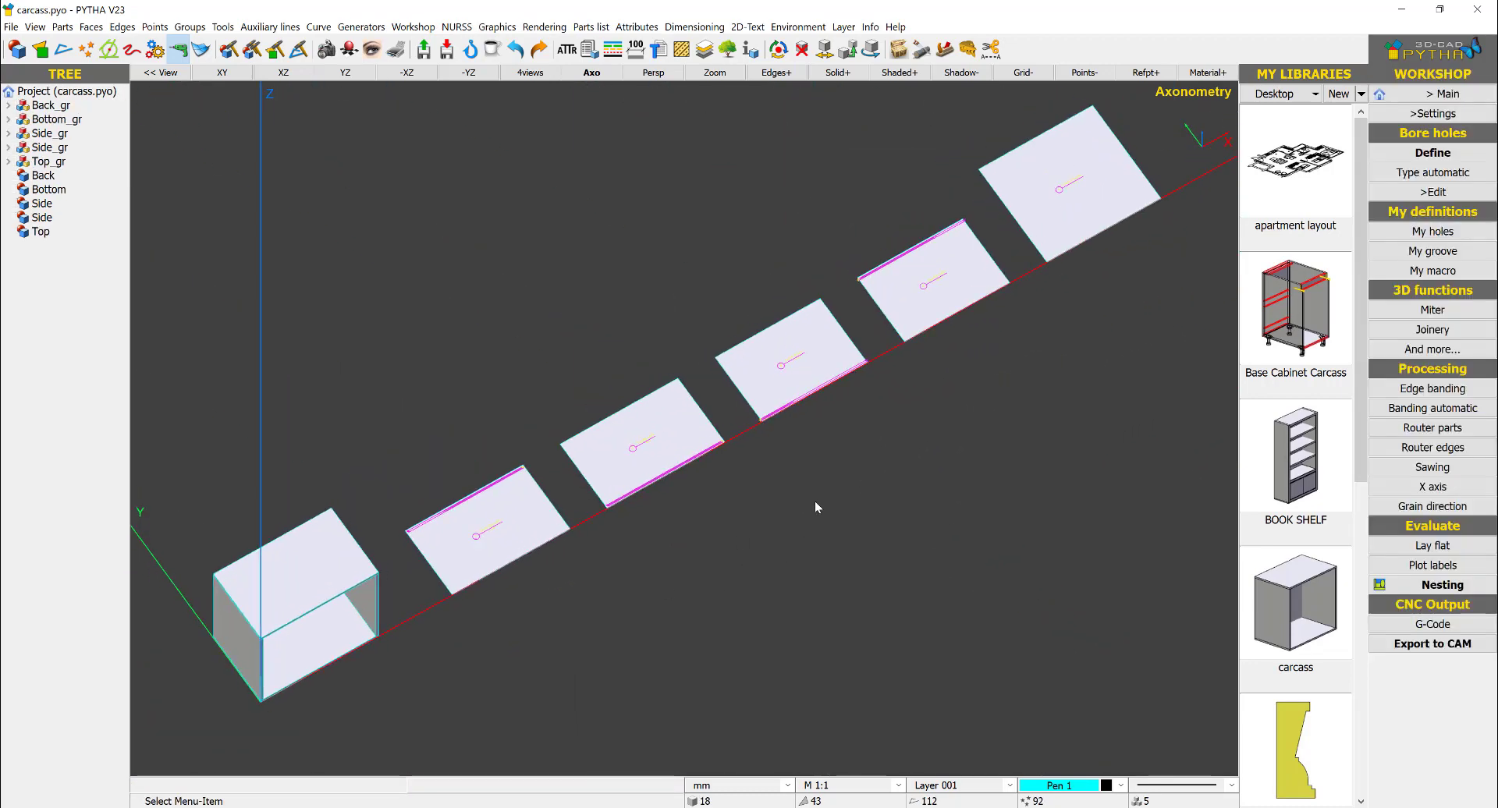
{"action": "scroll", "coordinate": [511, 507], "scroll_direction": "up", "scroll_amount": 2}
{"action": "scroll", "coordinate": [491, 452], "scroll_direction": "up", "scroll_amount": 2}
{"action": "scroll", "coordinate": [475, 411], "scroll_direction": "up", "scroll_amount": 1}
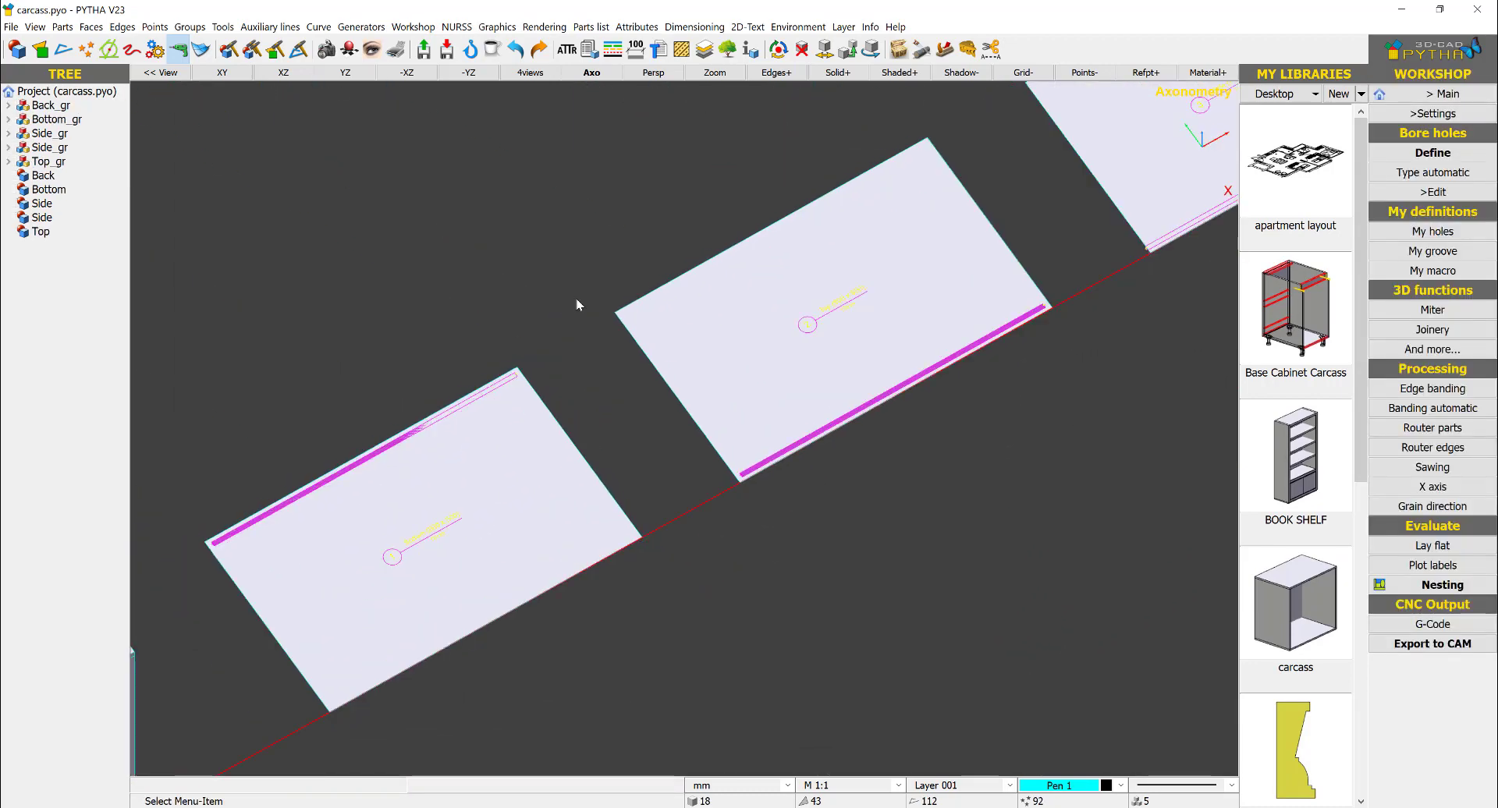
{"action": "left_click", "coordinate": [899, 71]}
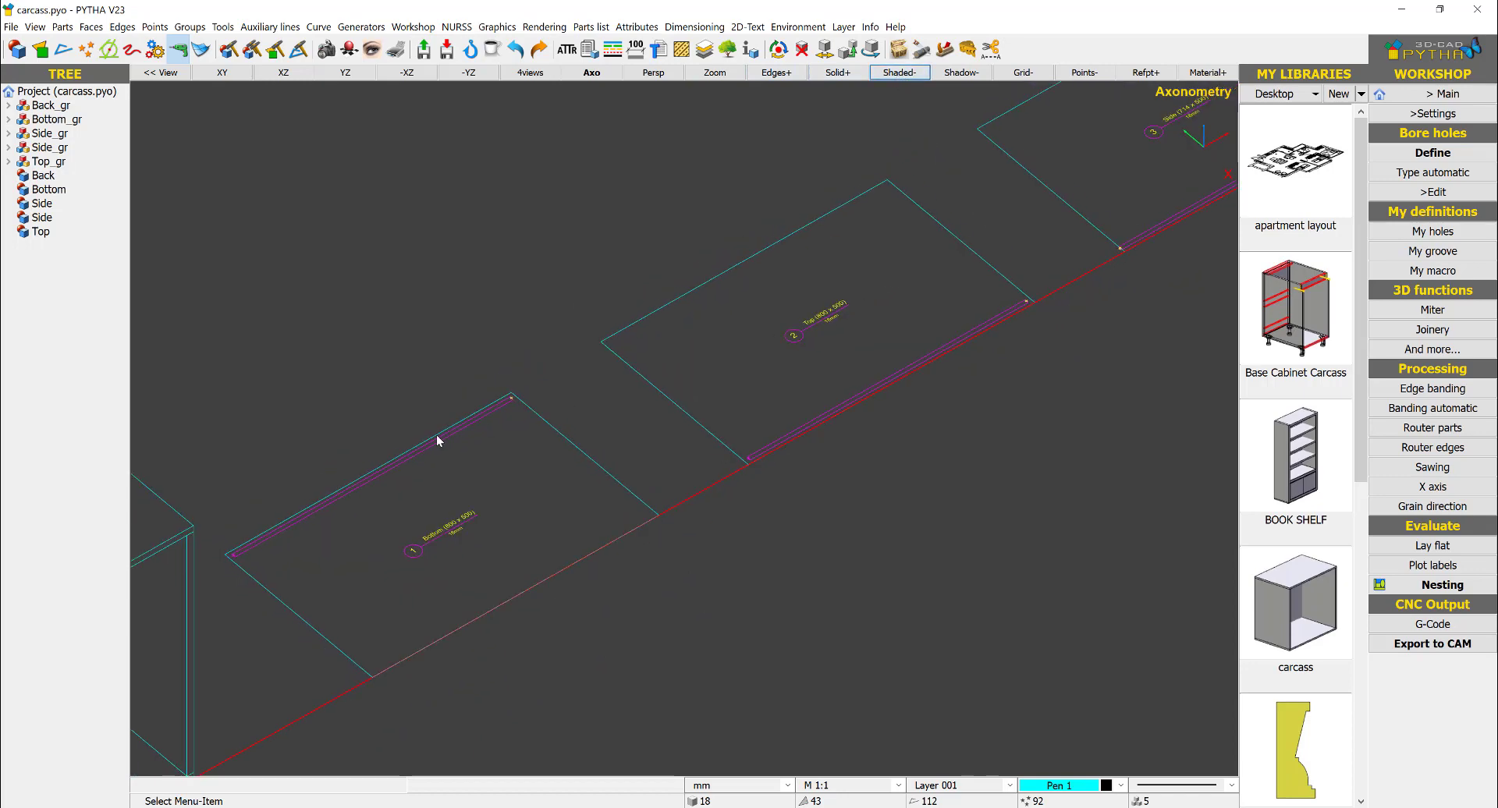
{"action": "middle_click_drag", "start_coordinate": [709, 482], "coordinate": [733, 323]}
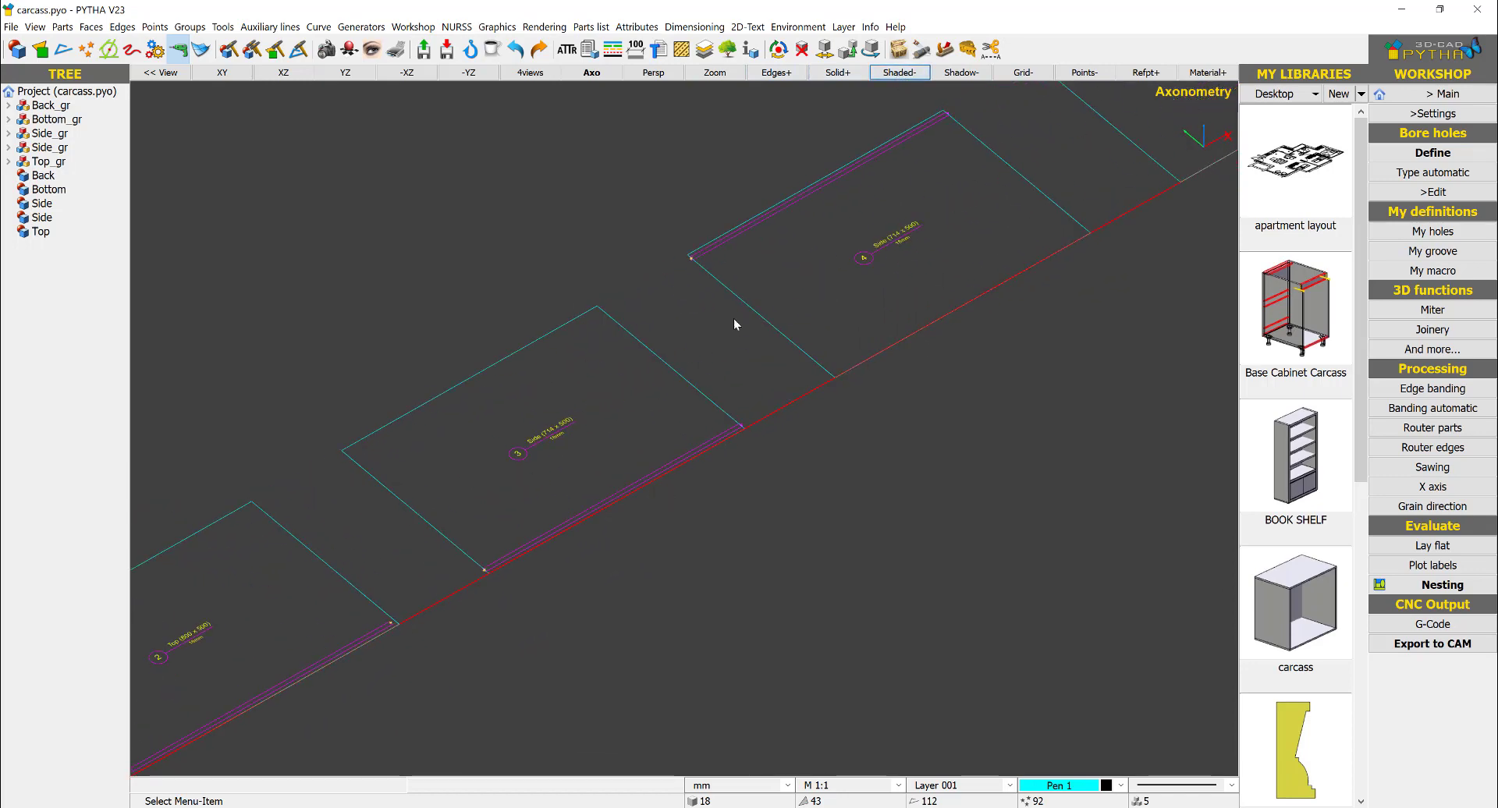
{"action": "mouse_move", "coordinate": [920, 166]}
{"action": "middle_mouse_down"}
{"action": "mouse_move", "coordinate": [639, 467]}
{"action": "mouse_move", "coordinate": [997, 242]}
{"action": "middle_mouse_up"}
{"action": "middle_click_drag", "start_coordinate": [642, 375], "coordinate": [979, 107]}
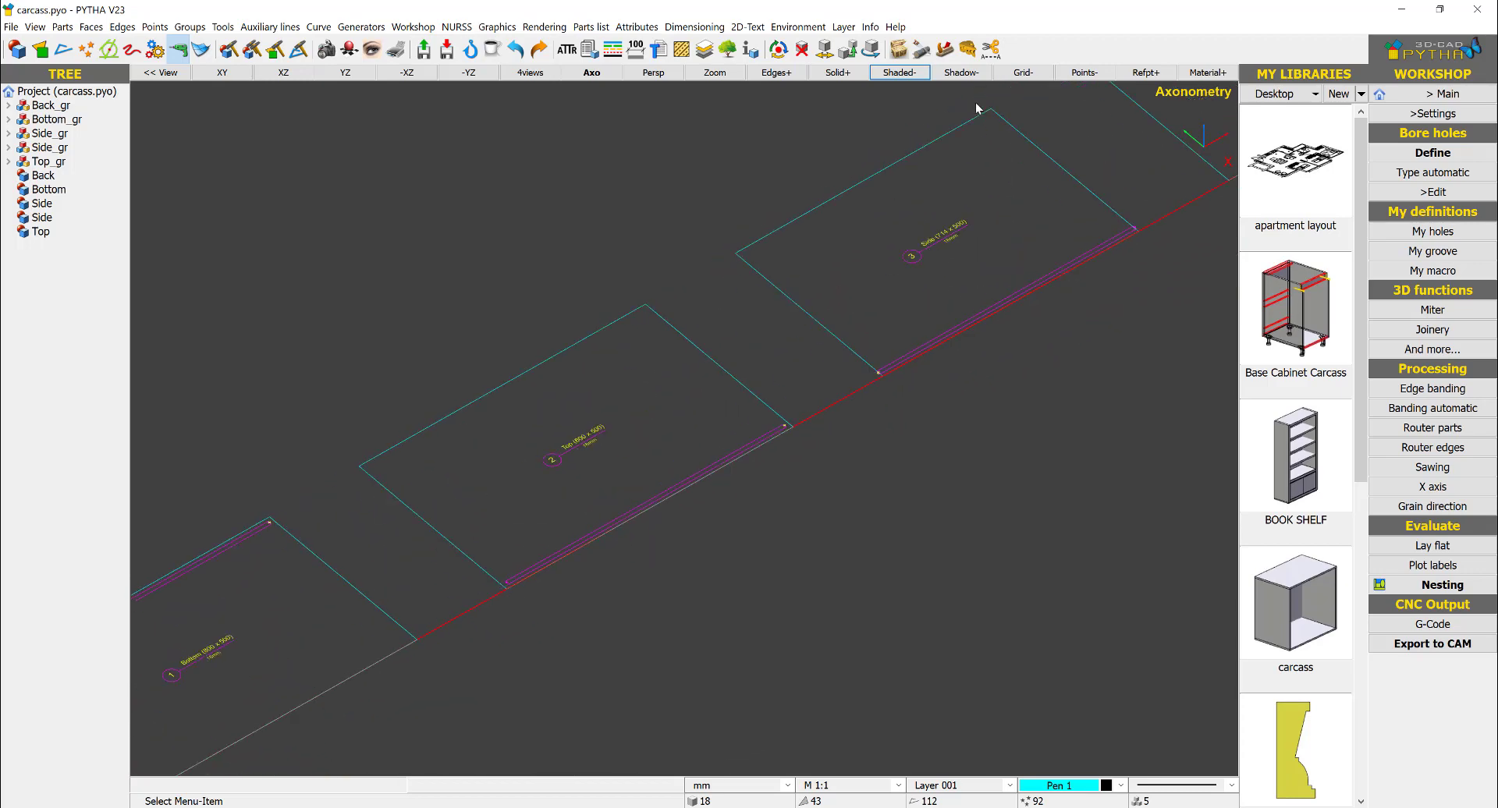
{"action": "middle_click_drag", "start_coordinate": [601, 429], "coordinate": [1030, 229]}
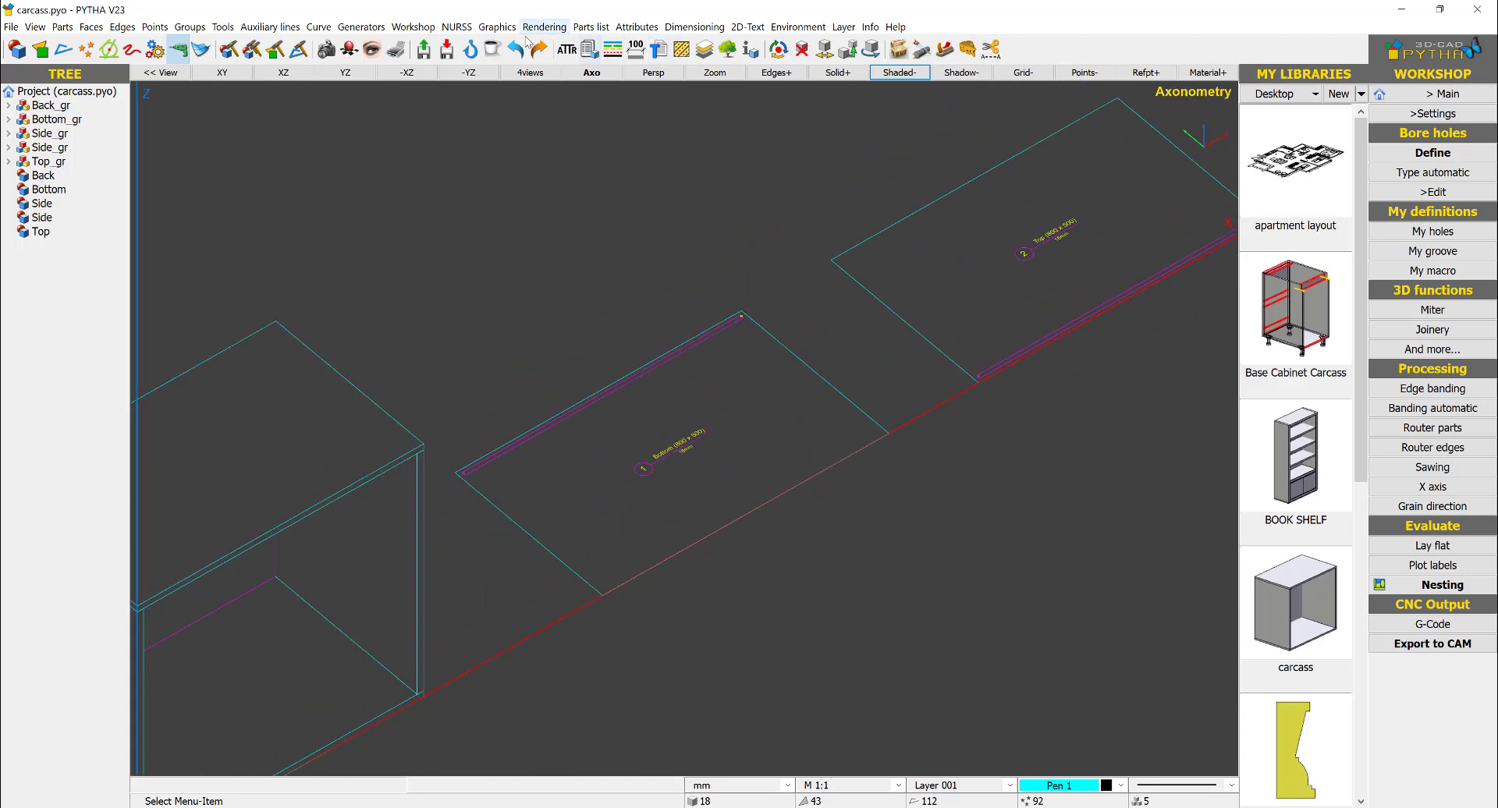
Load the stored carcass scene from Coffee Break Storage and show it shaded
{"action": "left_click", "coordinate": [492, 48]}
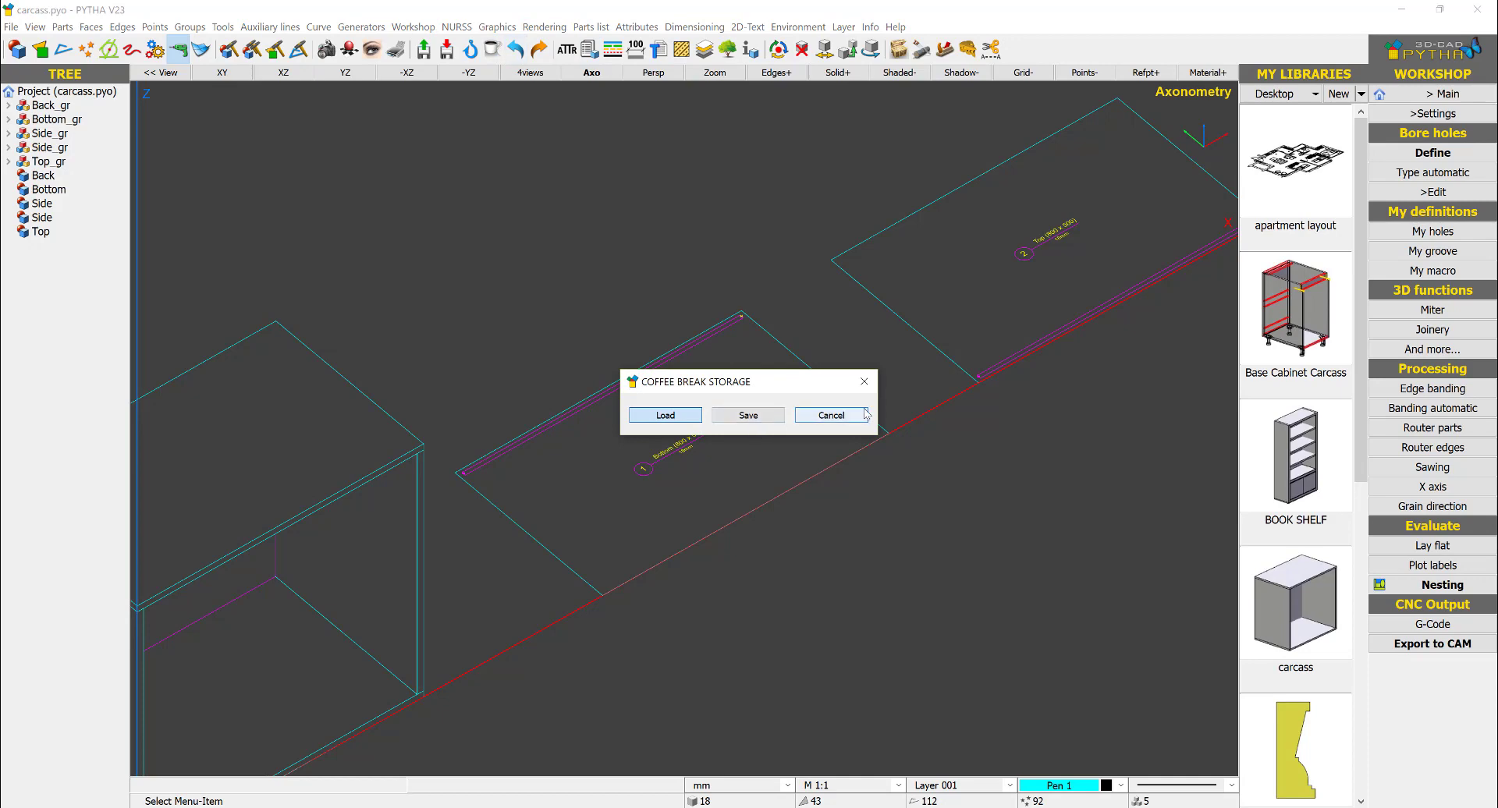
{"action": "left_click", "coordinate": [665, 415]}
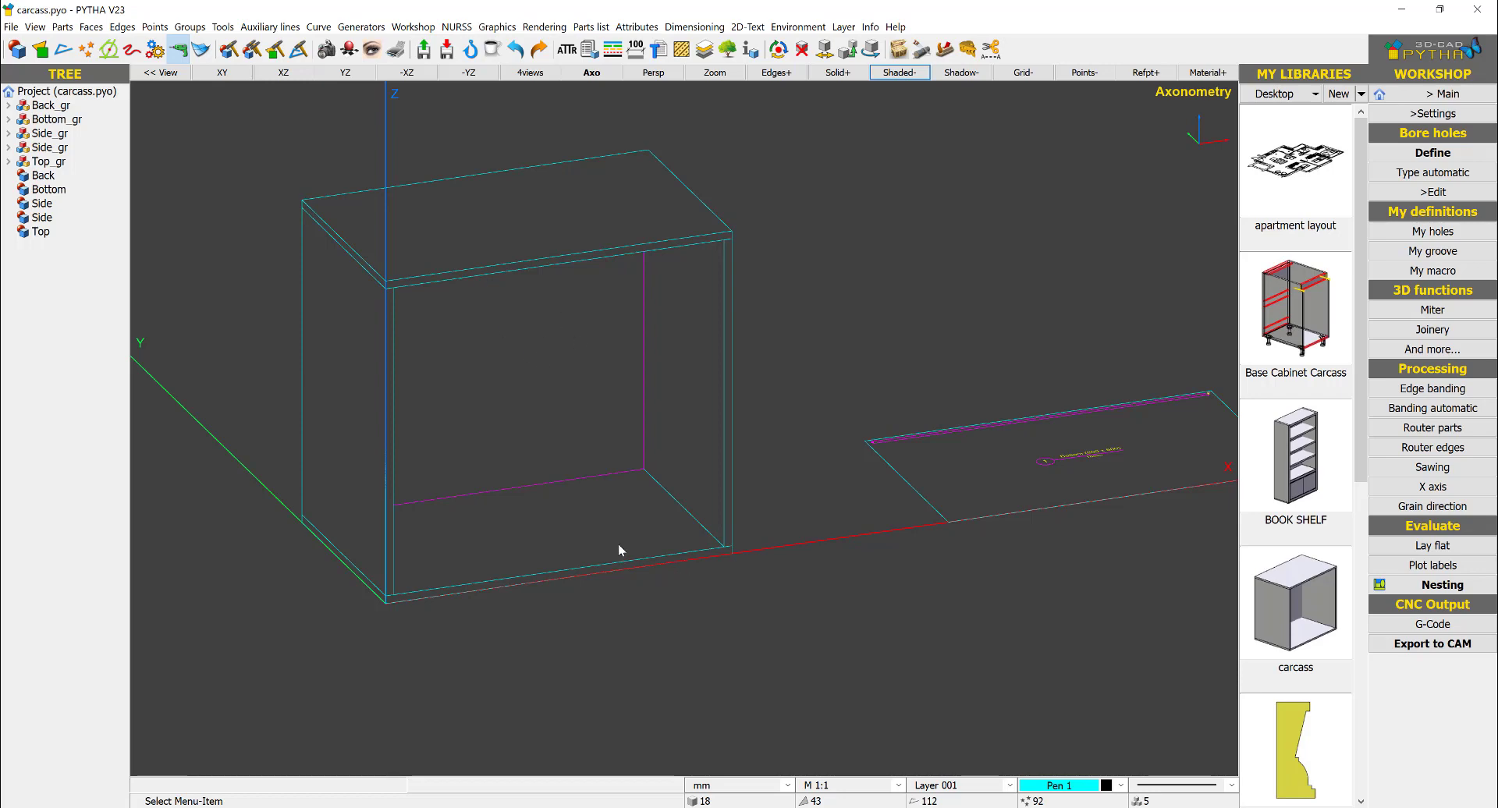
{"action": "scroll", "coordinate": [559, 550], "scroll_direction": "up", "scroll_amount": 3}
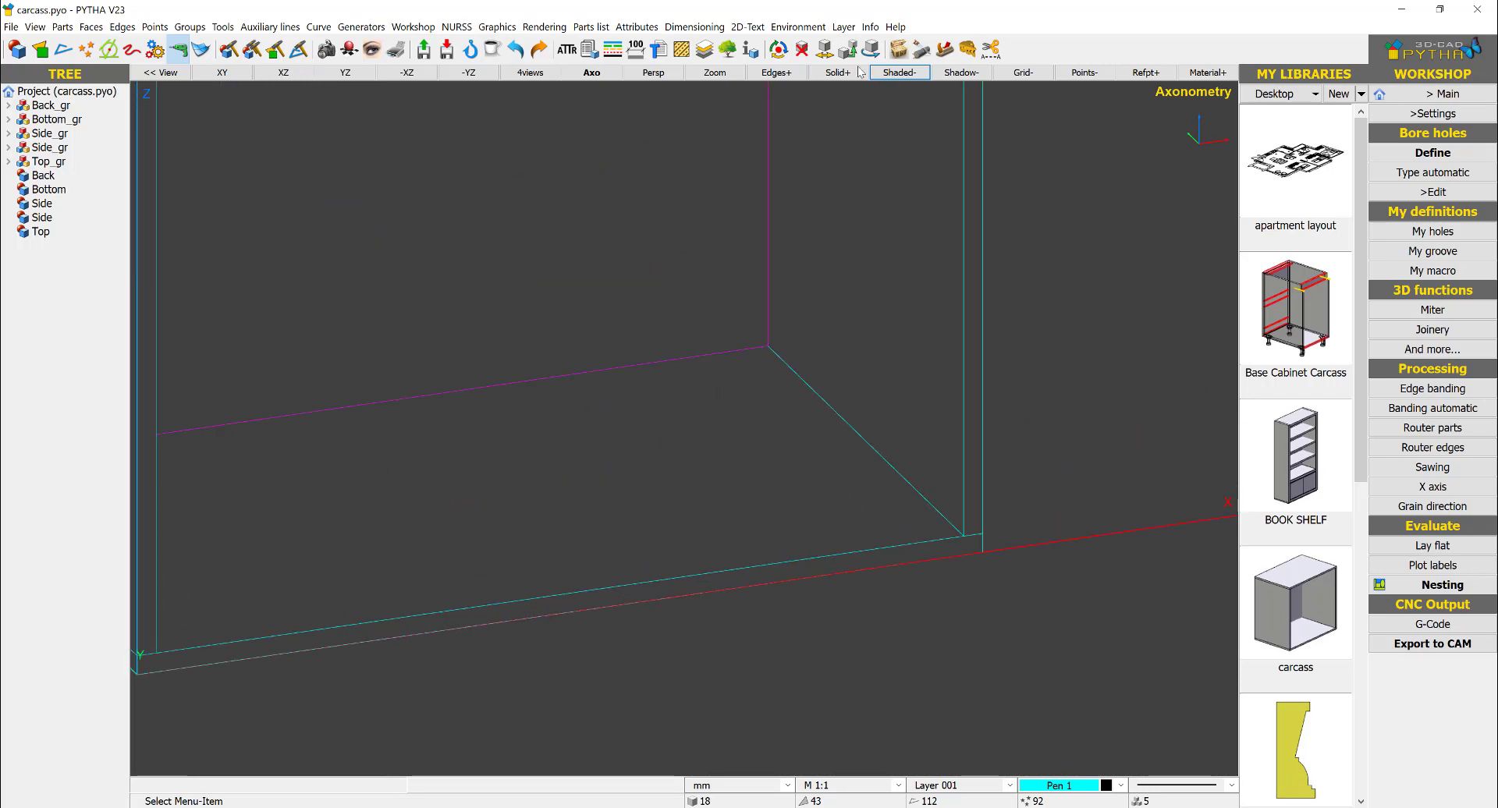
{"action": "left_click", "coordinate": [899, 72]}
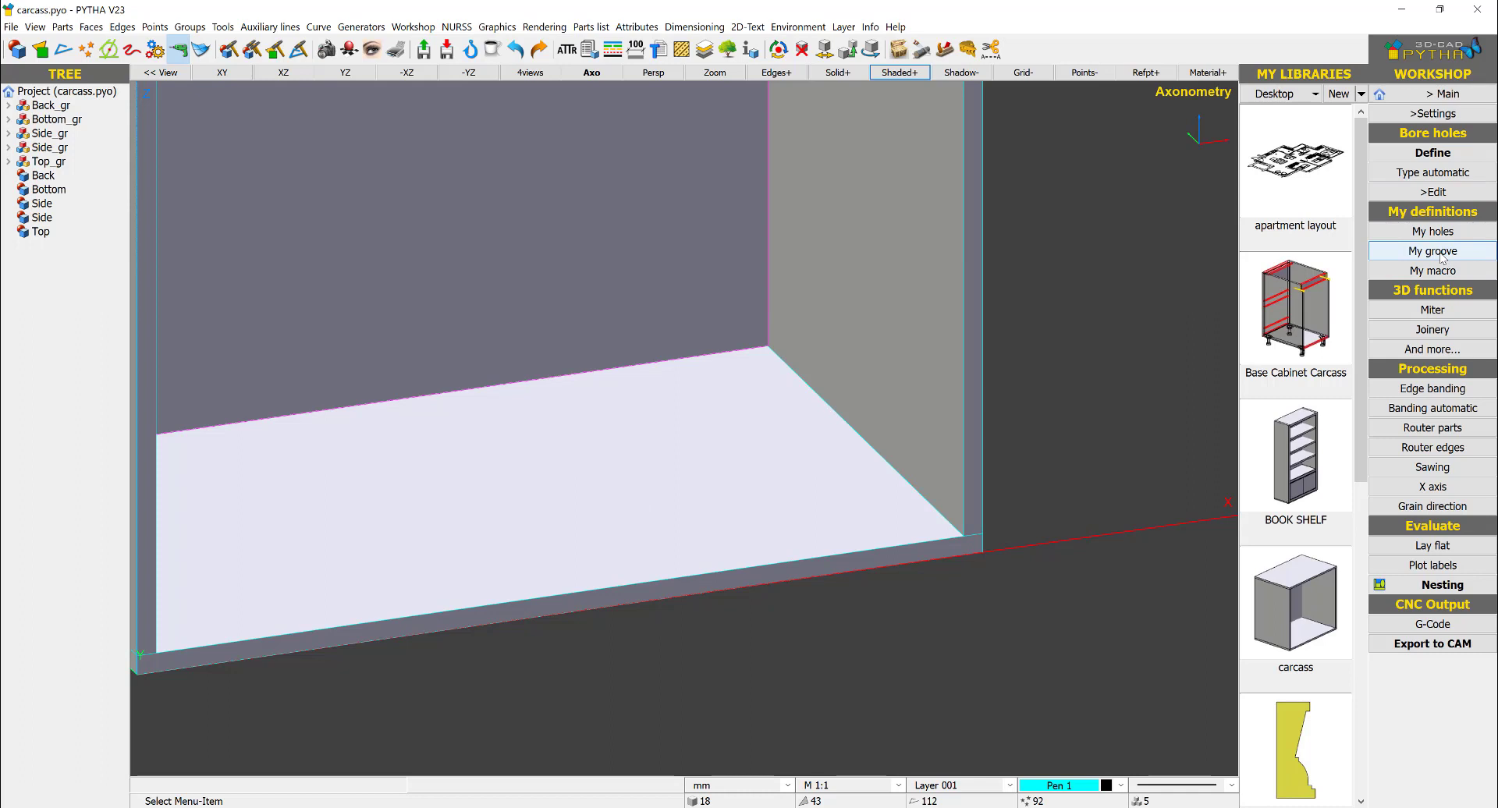
{"action": "middle_click_drag", "start_coordinate": [695, 512], "coordinate": [782, 500]}
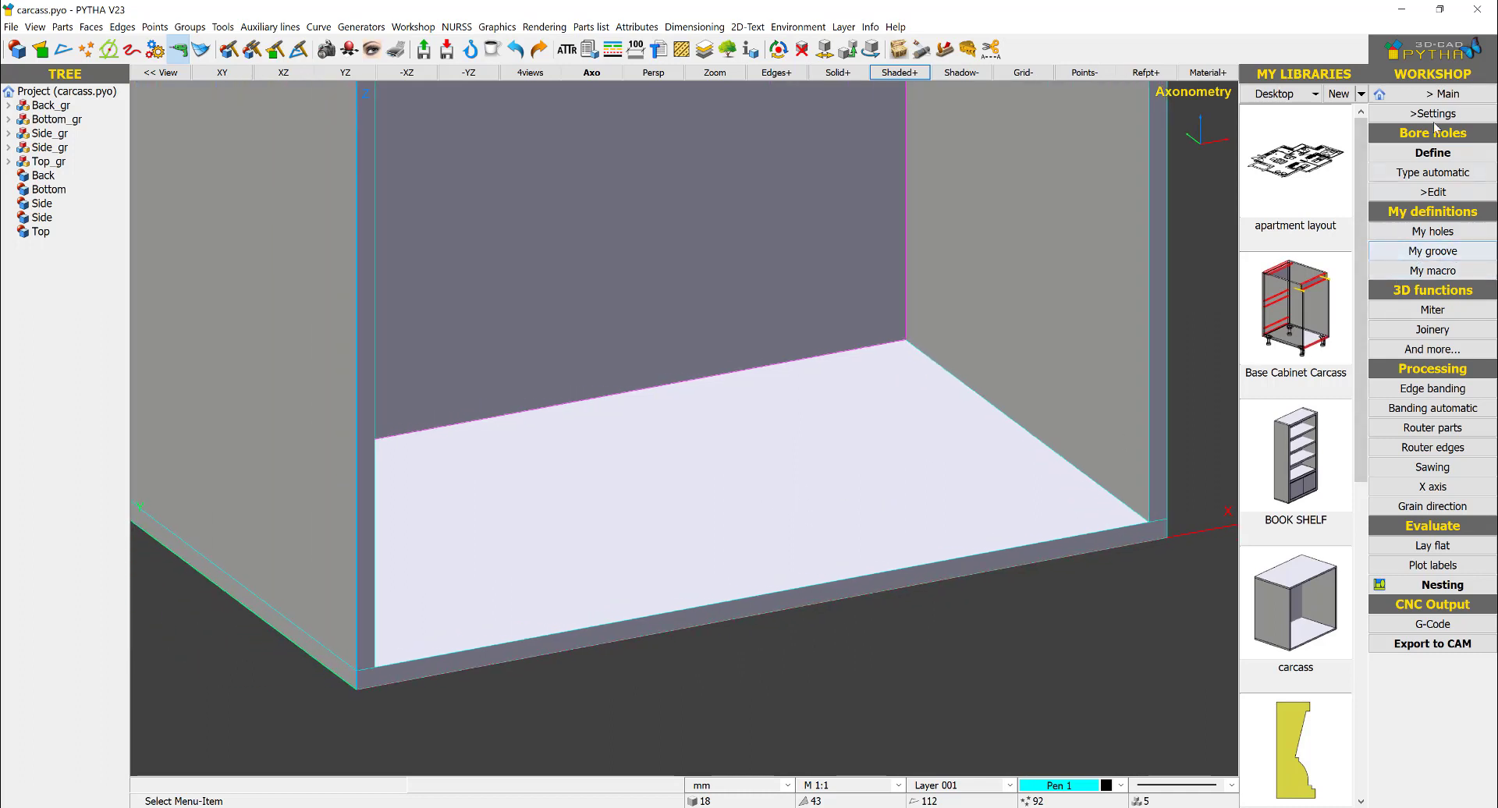
{"action": "left_click", "coordinate": [1437, 94]}
Draw a rectangle on the bottom panel
{"action": "left_click", "coordinate": [1437, 95]}
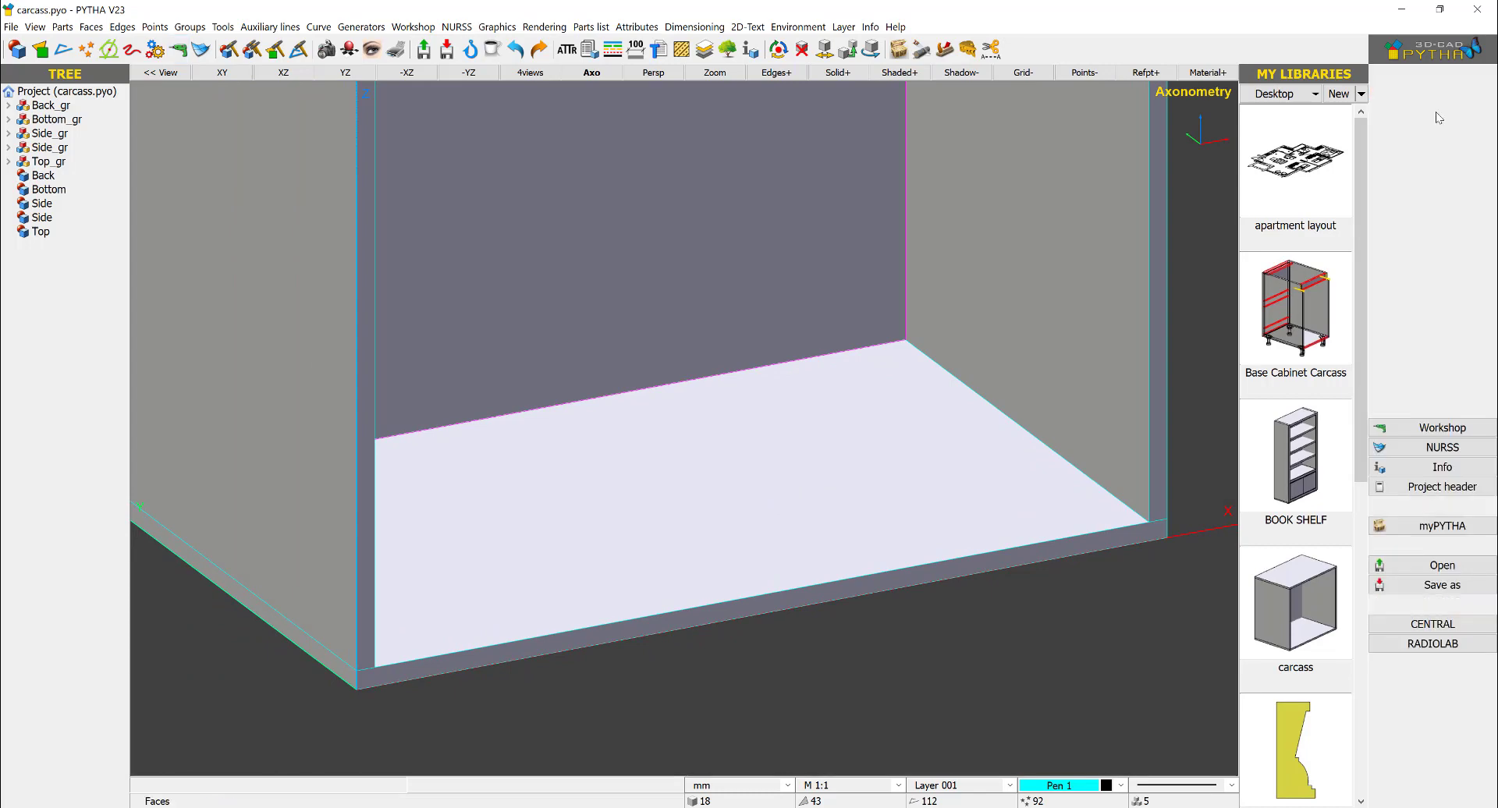
{"action": "left_click", "coordinate": [1432, 172]}
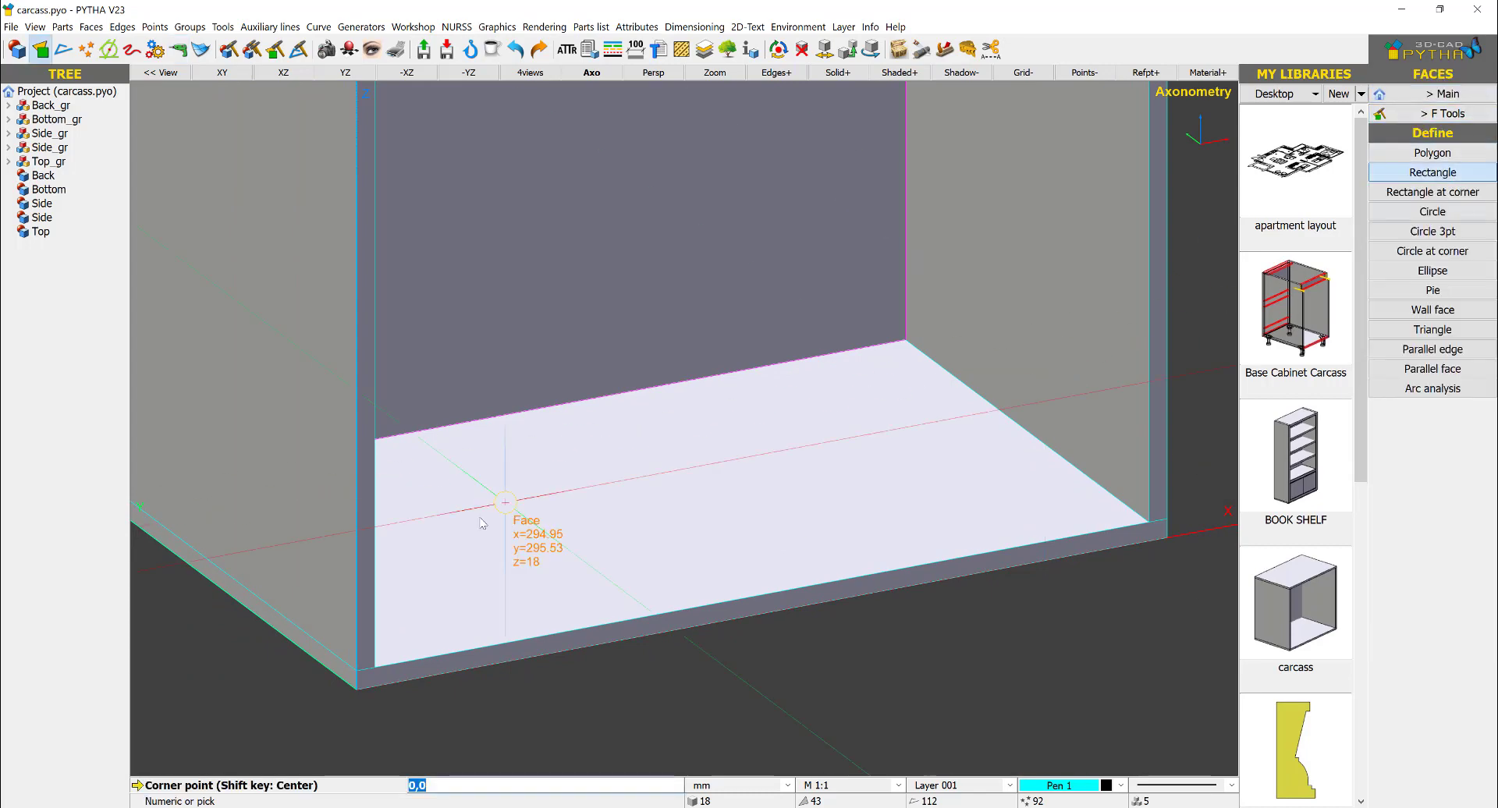
{"action": "left_click", "coordinate": [518, 585]}
{"action": "left_click", "coordinate": [872, 449]}
{"action": "key", "text": "Escape"}
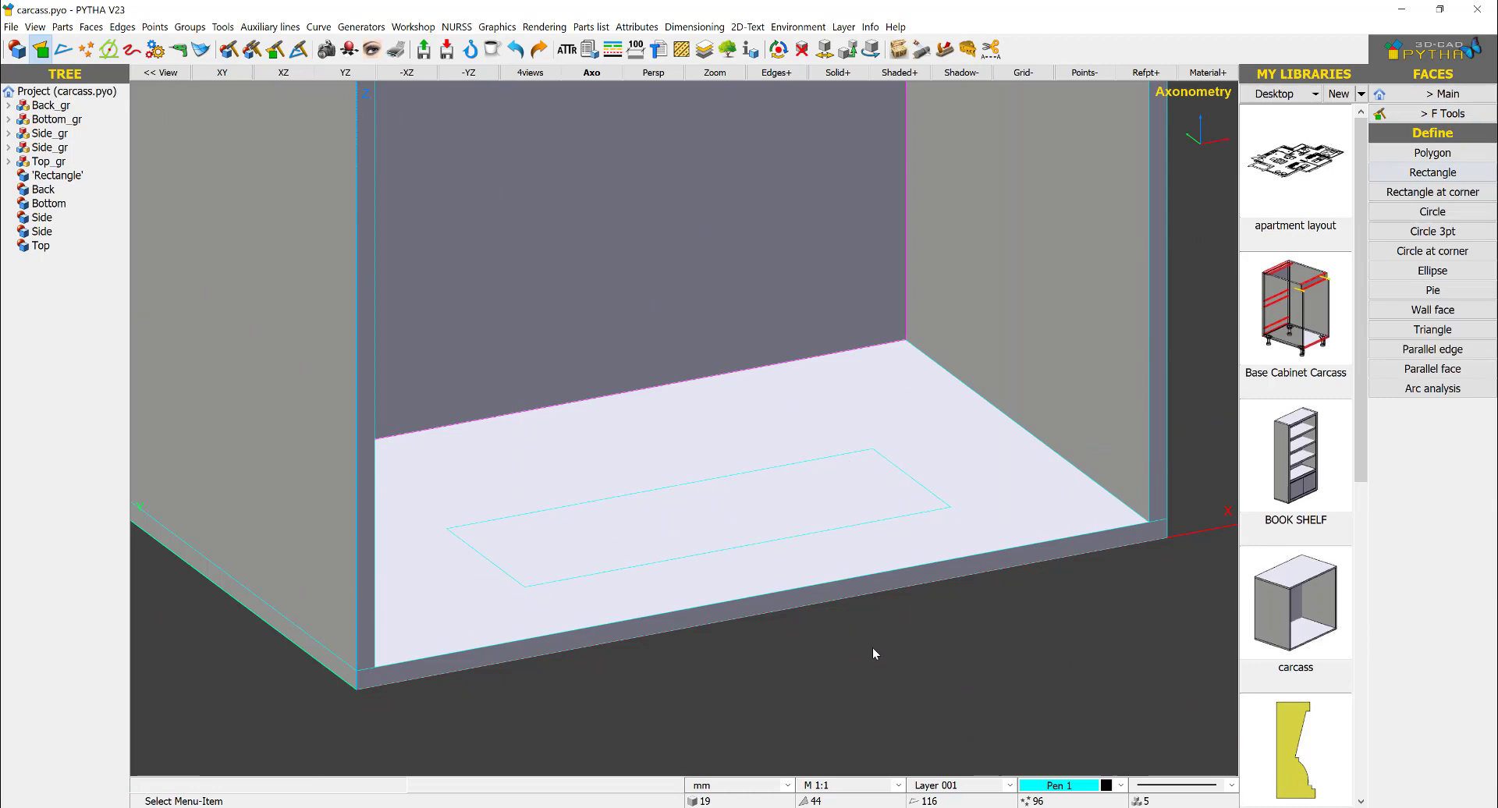
{"action": "mouse_move", "coordinate": [873, 653]}
{"action": "middle_mouse_down"}
{"action": "mouse_move", "coordinate": [653, 653]}
{"action": "mouse_move", "coordinate": [746, 528]}
{"action": "mouse_move", "coordinate": [947, 640]}
{"action": "mouse_move", "coordinate": [1016, 456]}
{"action": "middle_mouse_up"}
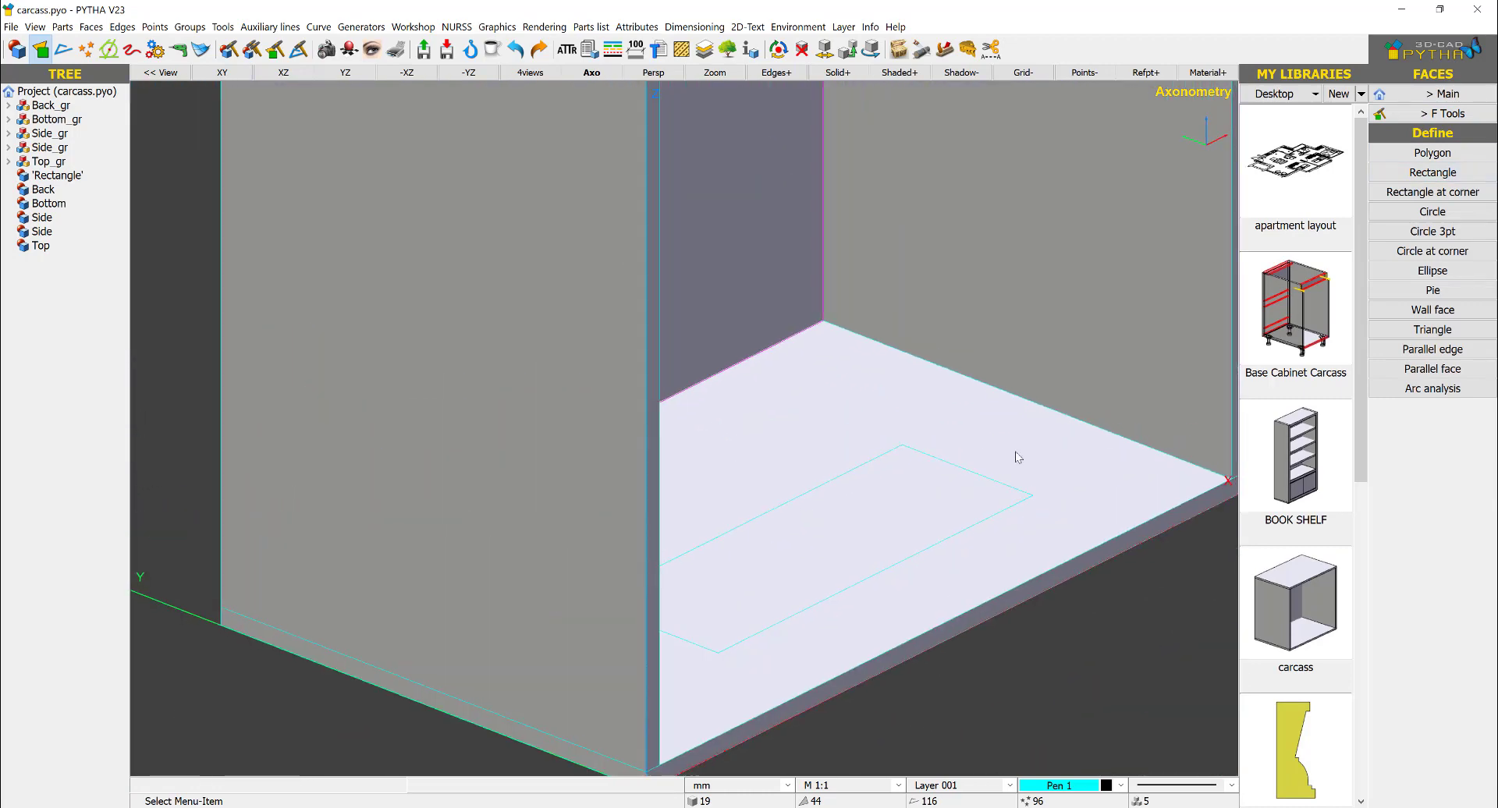
Start Workshop My groove and pick the rectangle as the groove outline
{"action": "left_click", "coordinate": [1439, 94]}
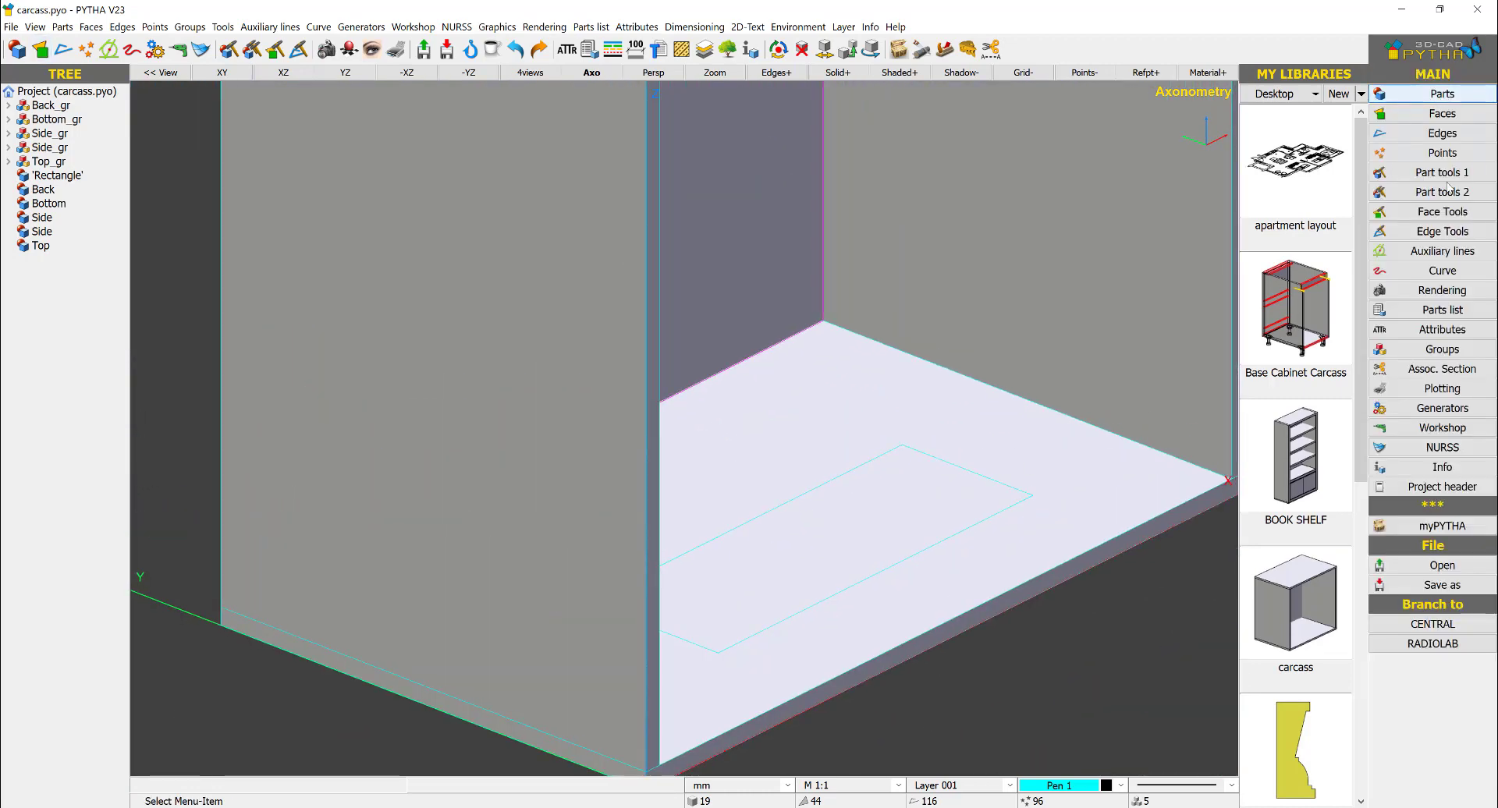
{"action": "left_click", "coordinate": [1441, 428]}
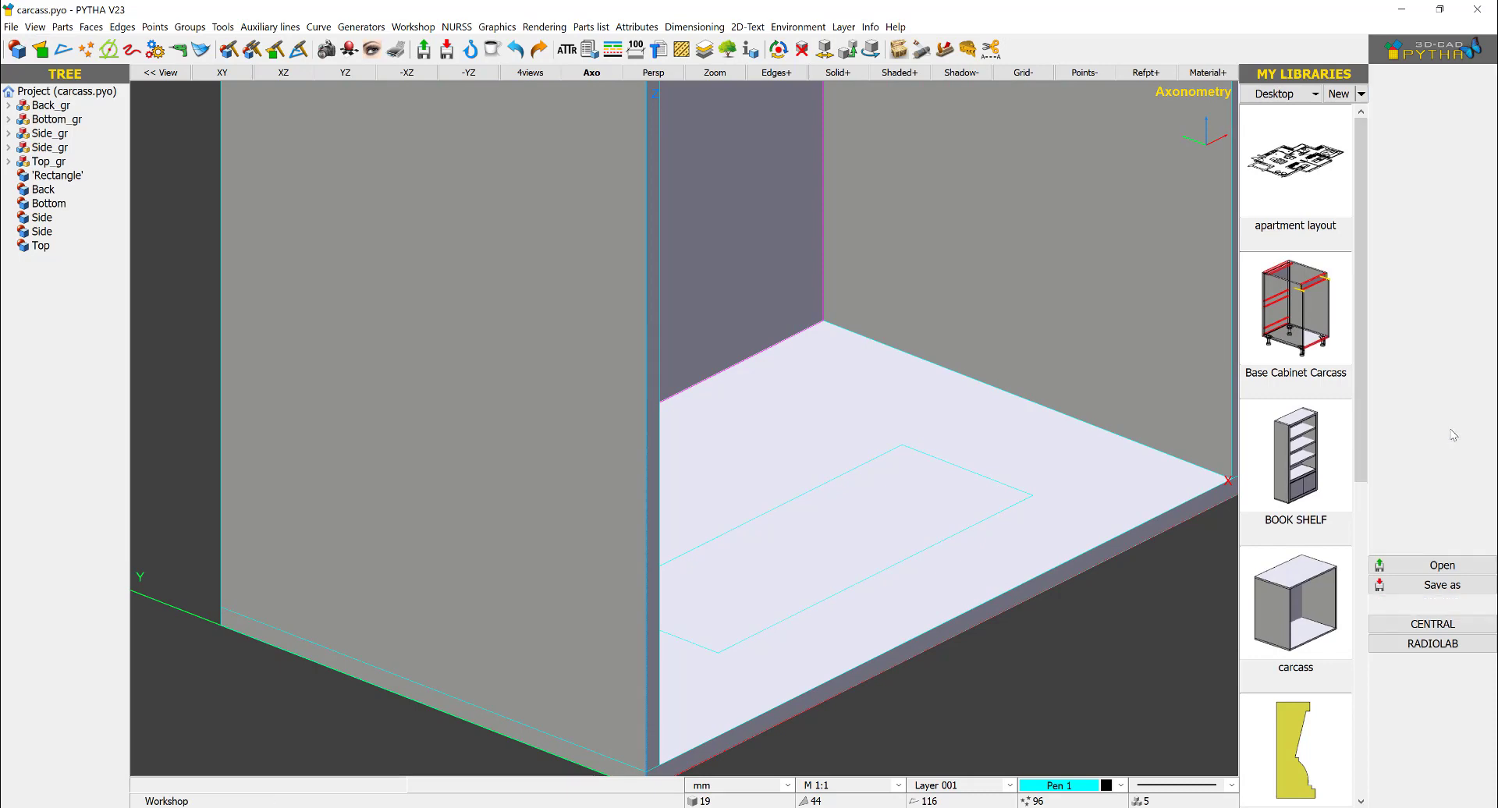
{"action": "left_click", "coordinate": [1433, 250]}
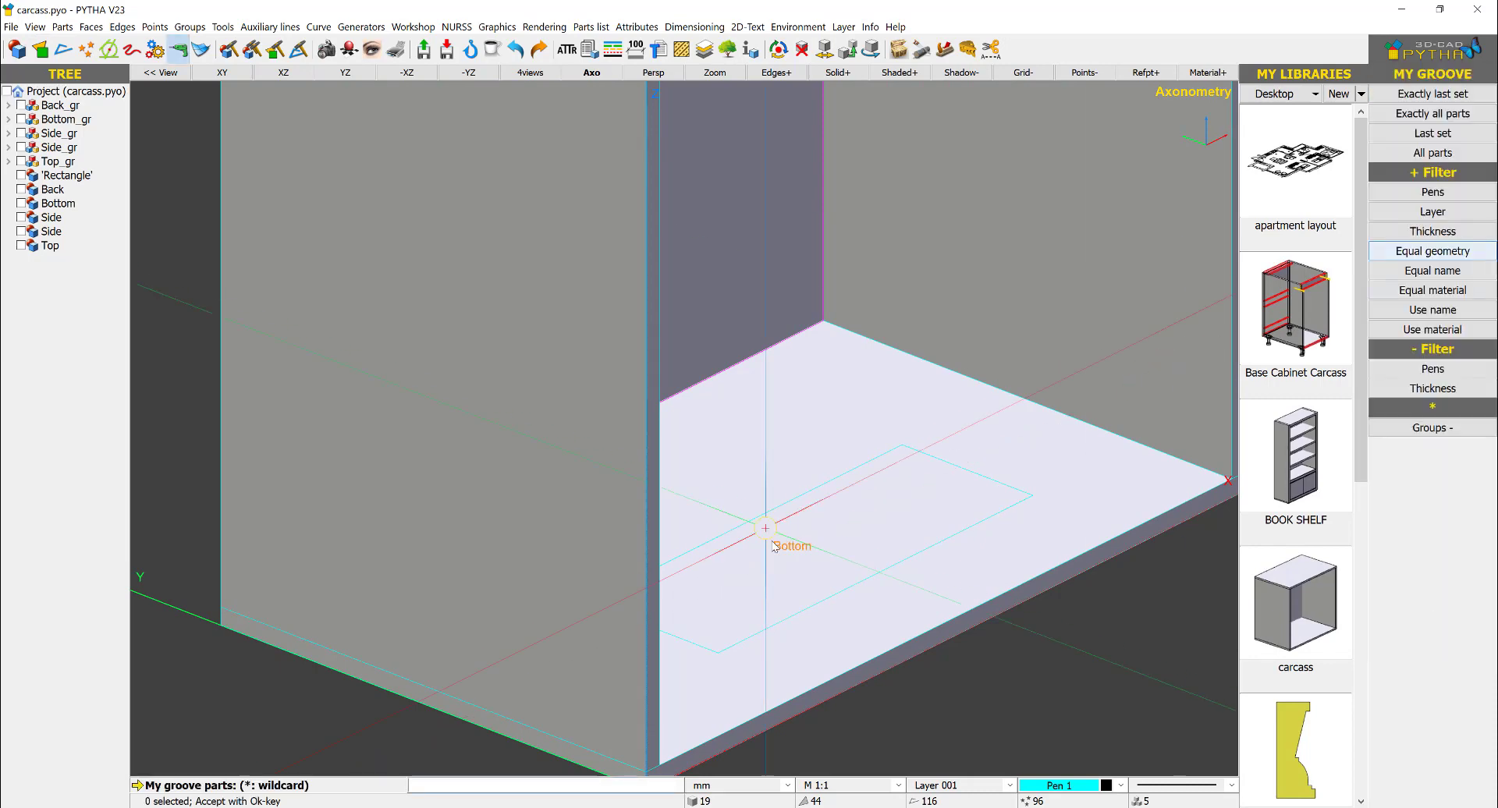
{"action": "left_click", "coordinate": [875, 463]}
{"action": "right_click", "coordinate": [944, 530]}
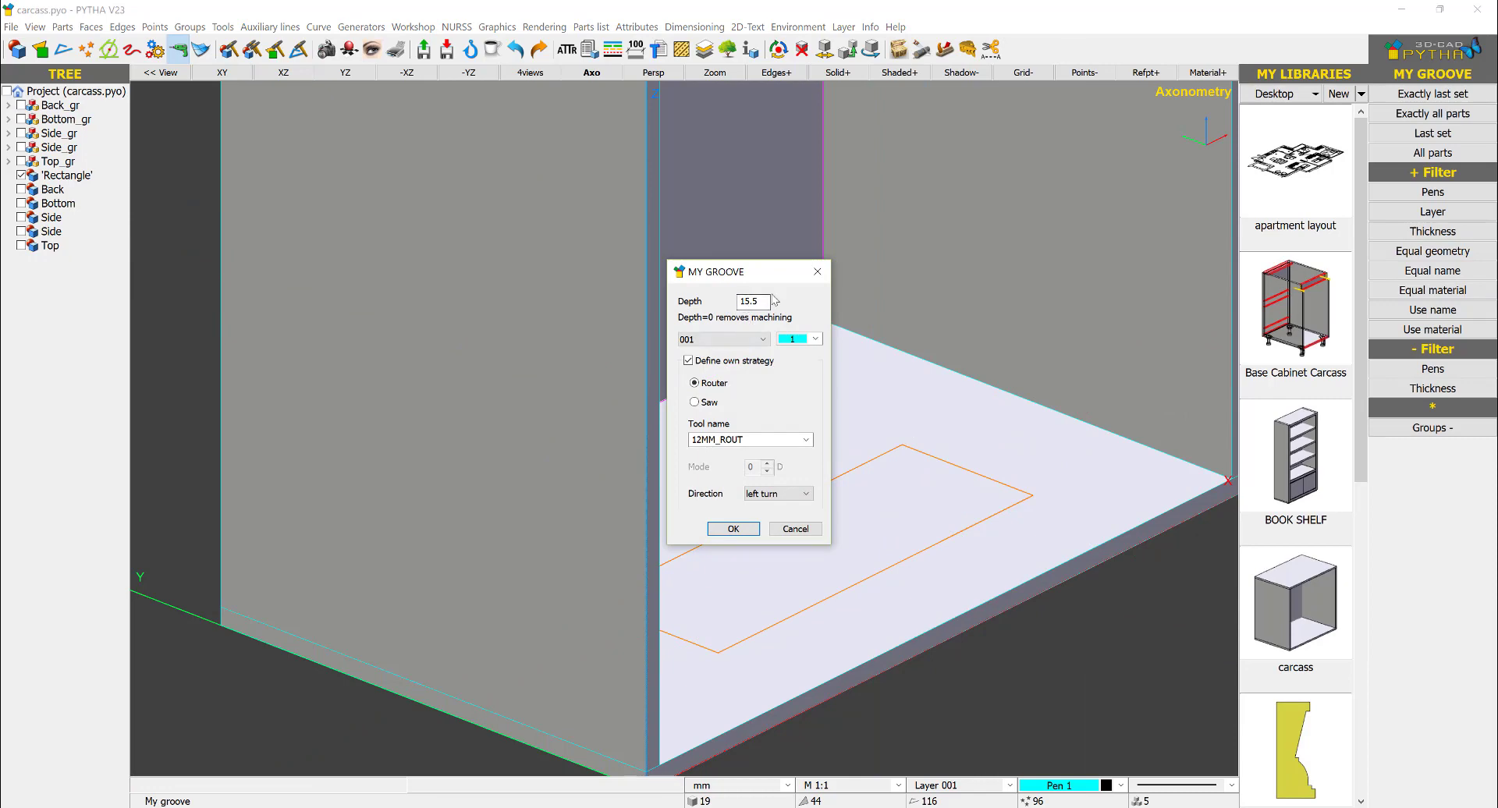
Set the My Groove depth to 5, pen 5 and the 8mm router tool
{"action": "mouse_move", "coordinate": [756, 286]}
{"action": "left_mouse_down"}
{"action": "mouse_move", "coordinate": [918, 289]}
{"action": "mouse_move", "coordinate": [1043, 191]}
{"action": "left_mouse_up"}
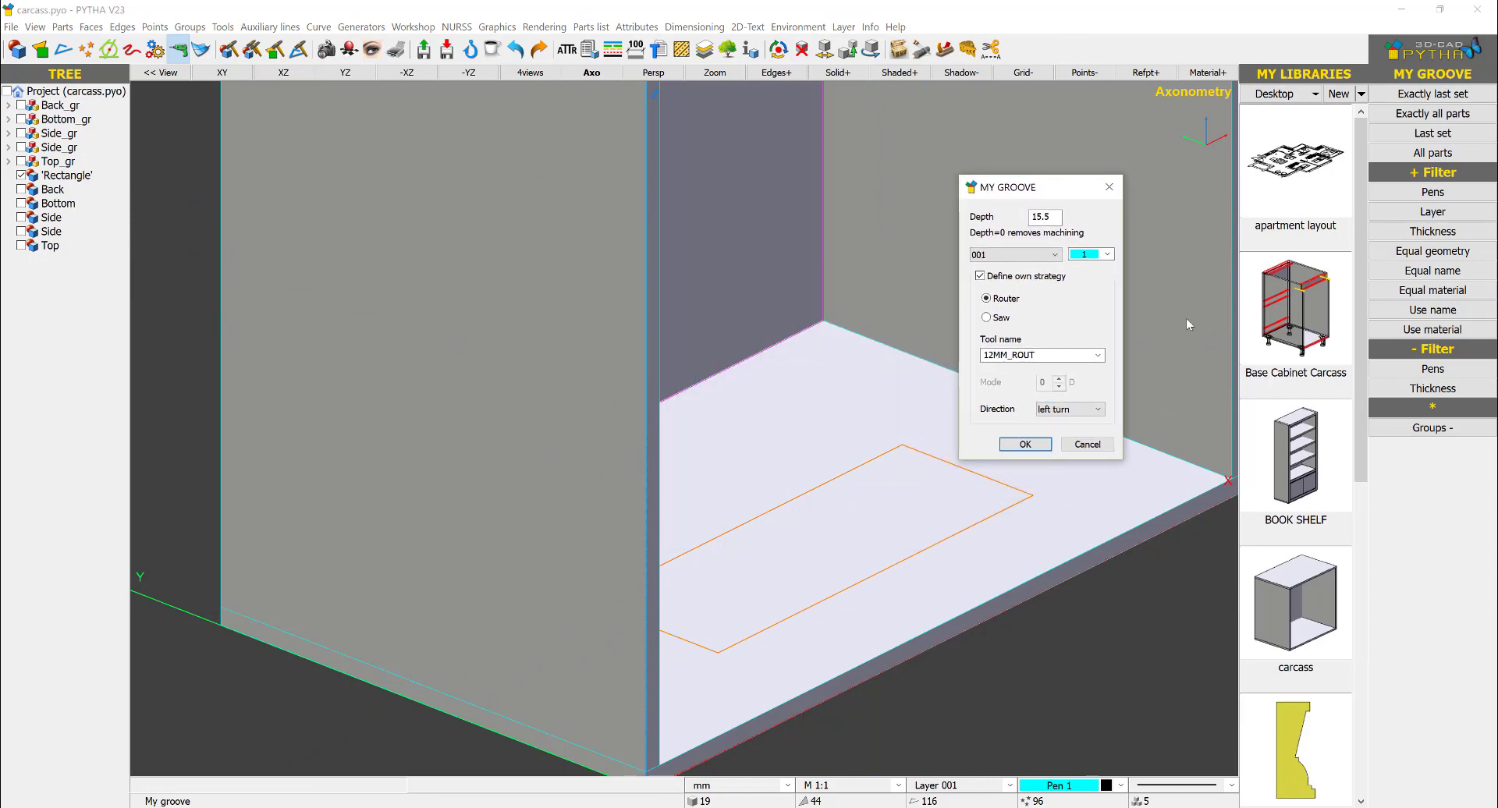
{"action": "double_click", "coordinate": [1045, 217]}
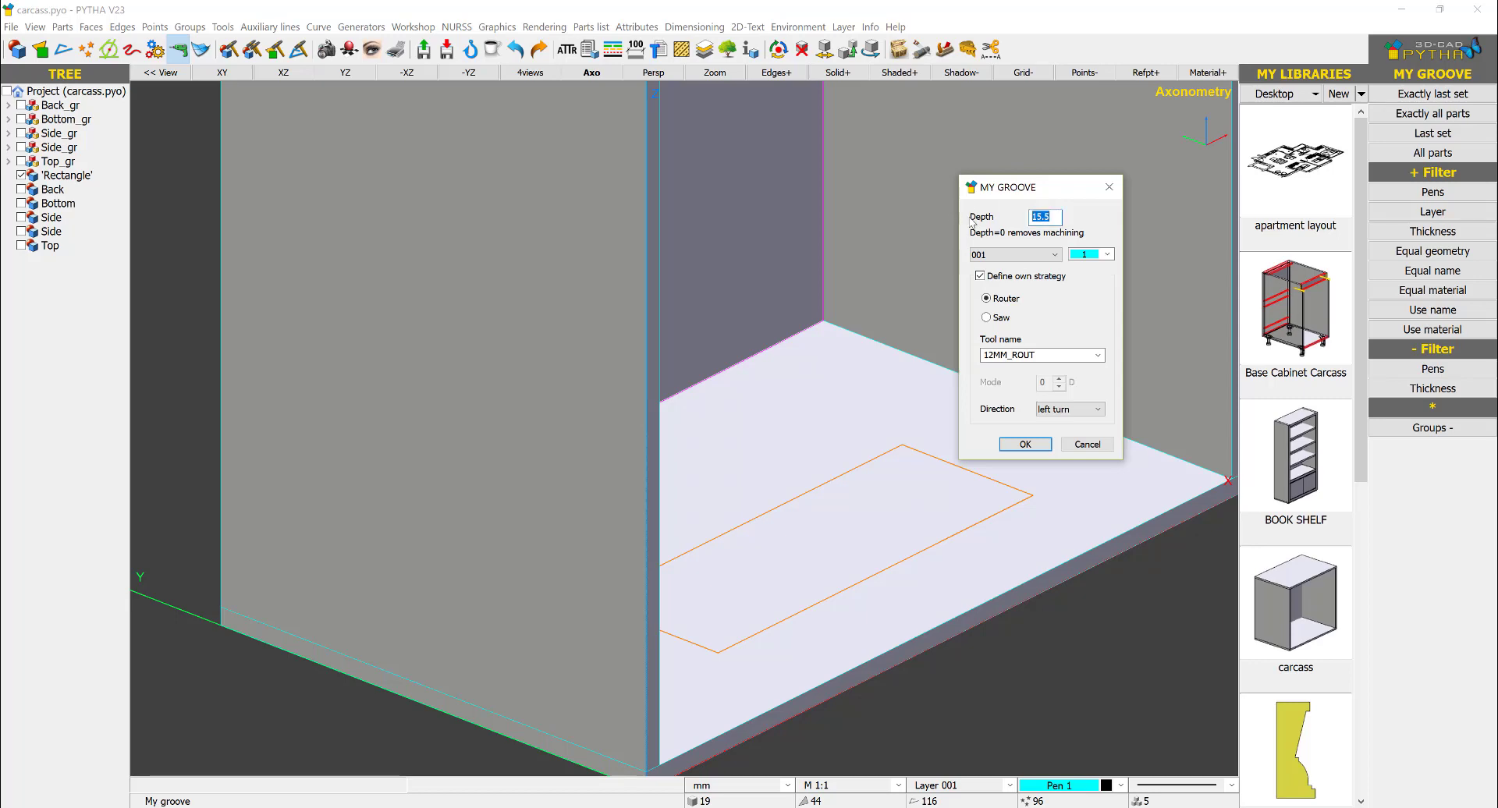
{"action": "type", "text": "5"}
{"action": "left_click", "coordinate": [1106, 254]}
{"action": "left_click", "coordinate": [1088, 270]}
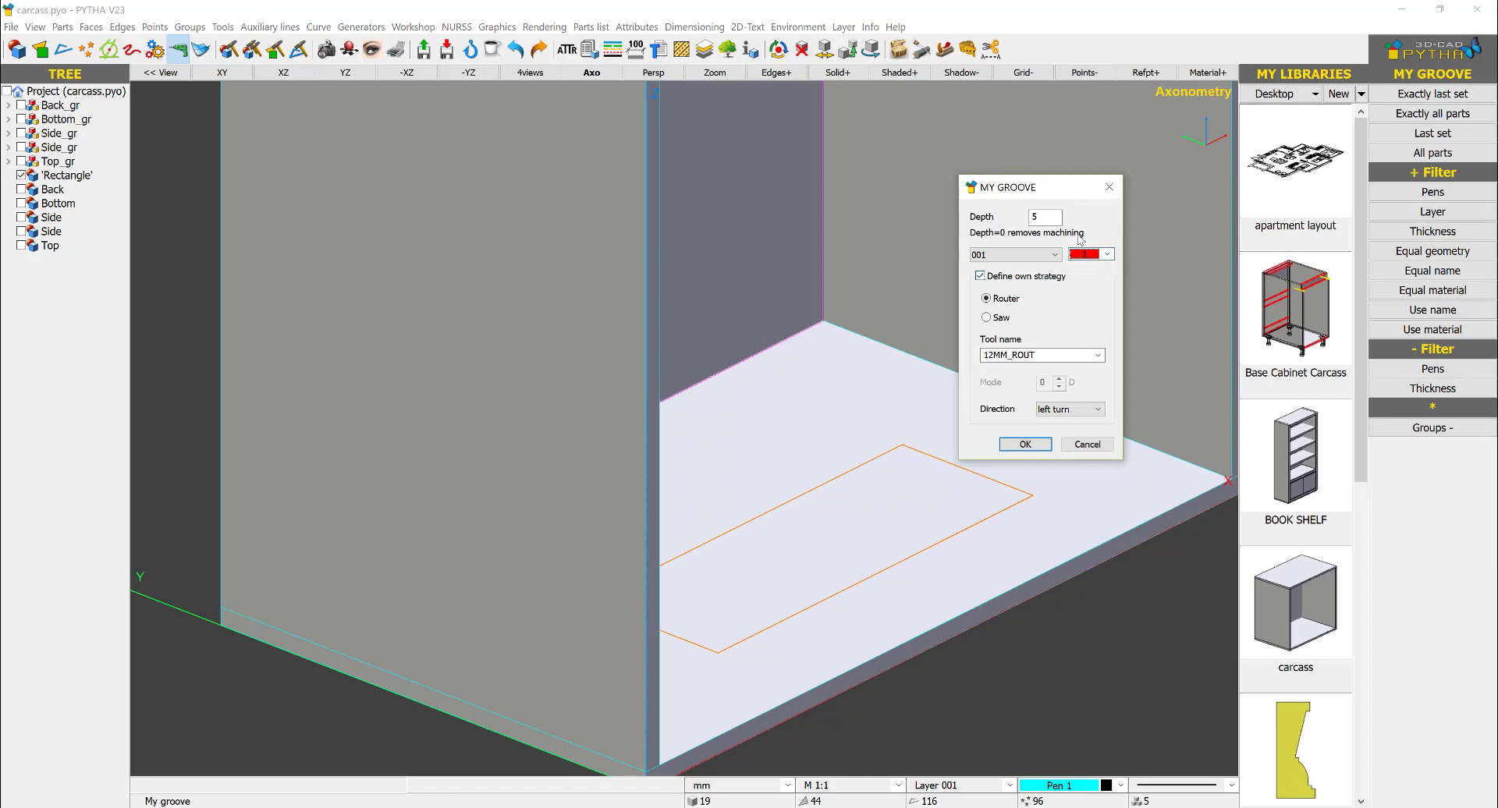
{"action": "left_click", "coordinate": [1081, 257]}
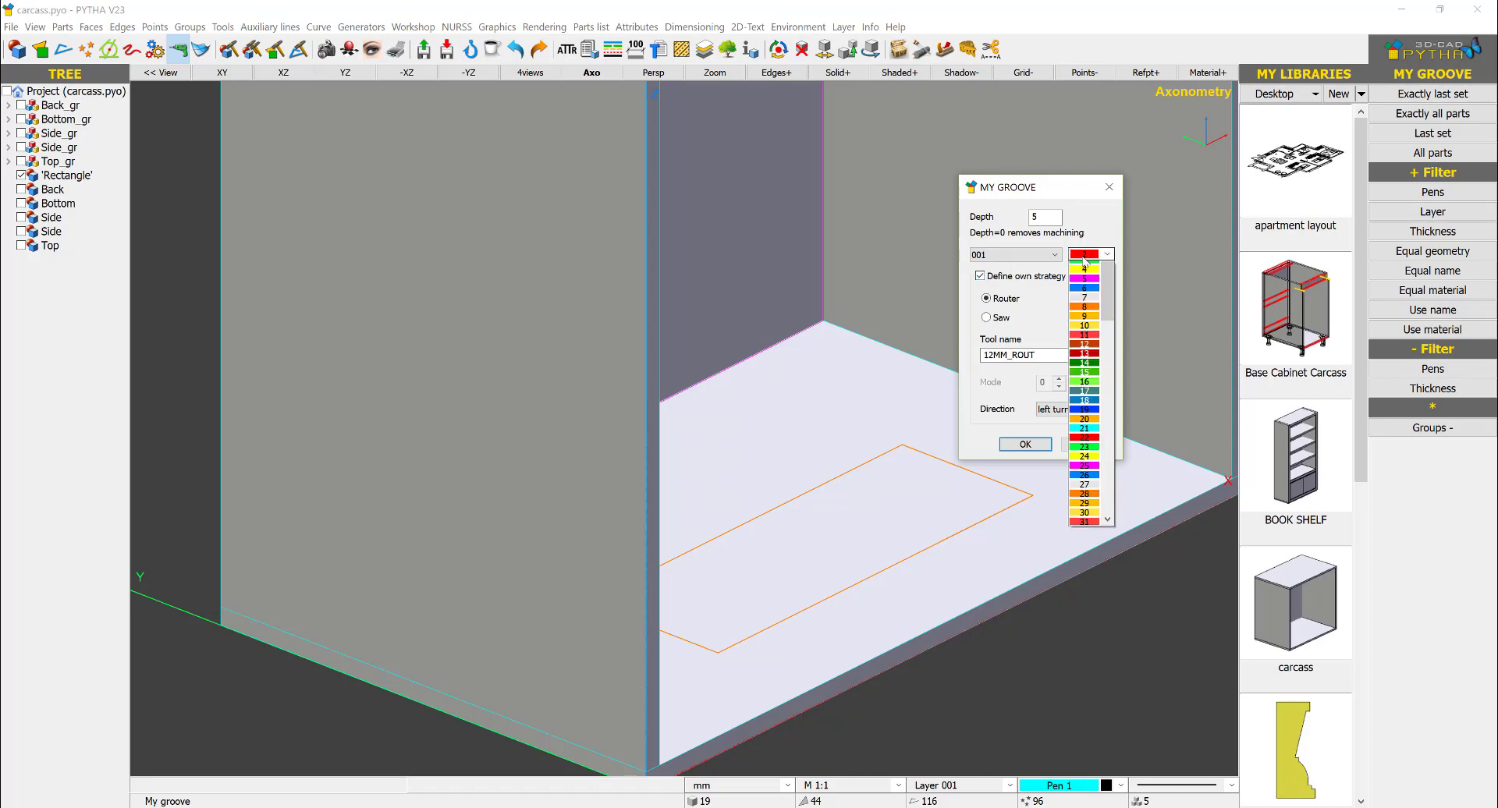
{"action": "left_click", "coordinate": [1084, 328]}
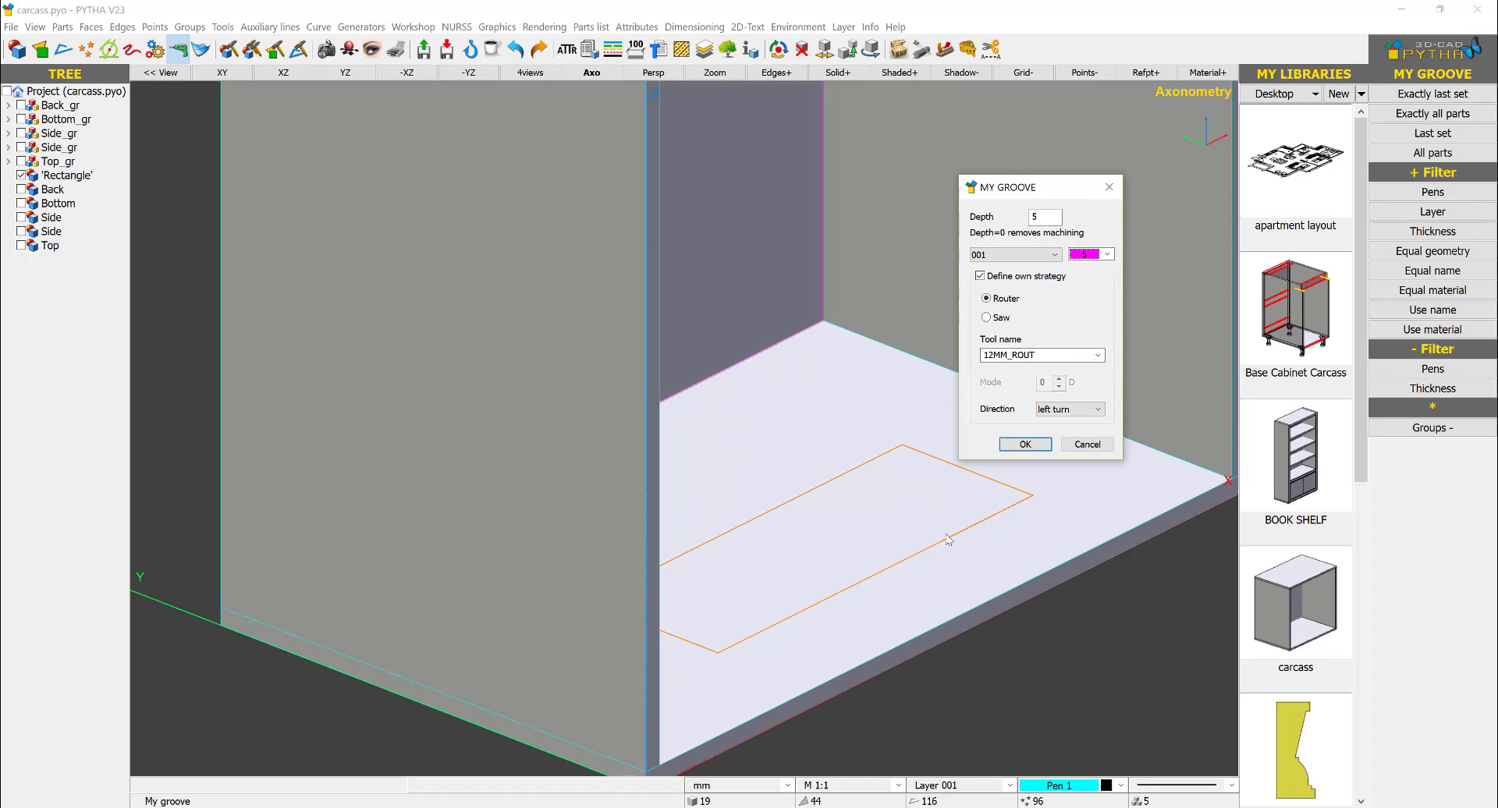
{"action": "left_click", "coordinate": [1098, 355]}
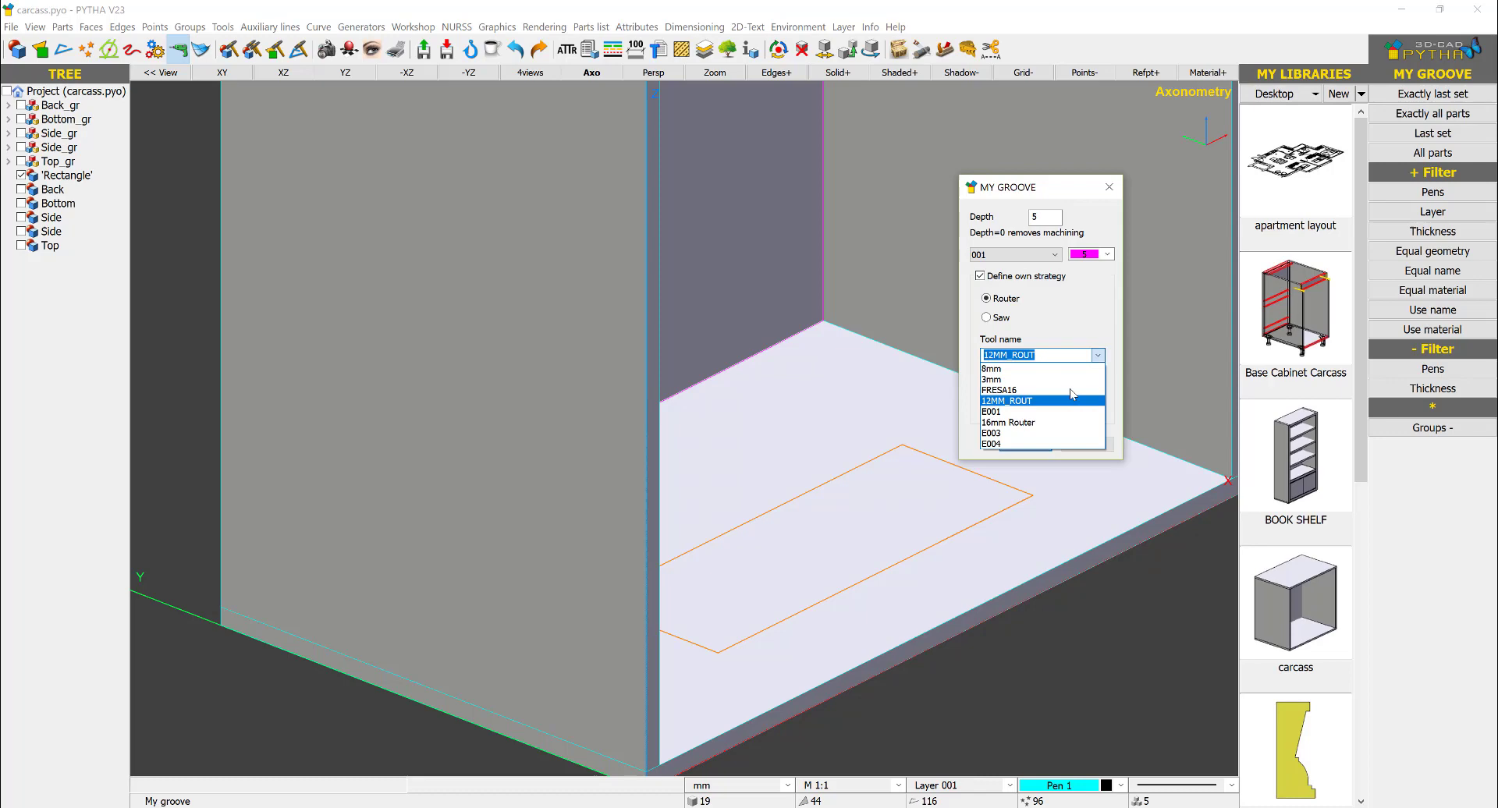
{"action": "left_click", "coordinate": [1068, 369]}
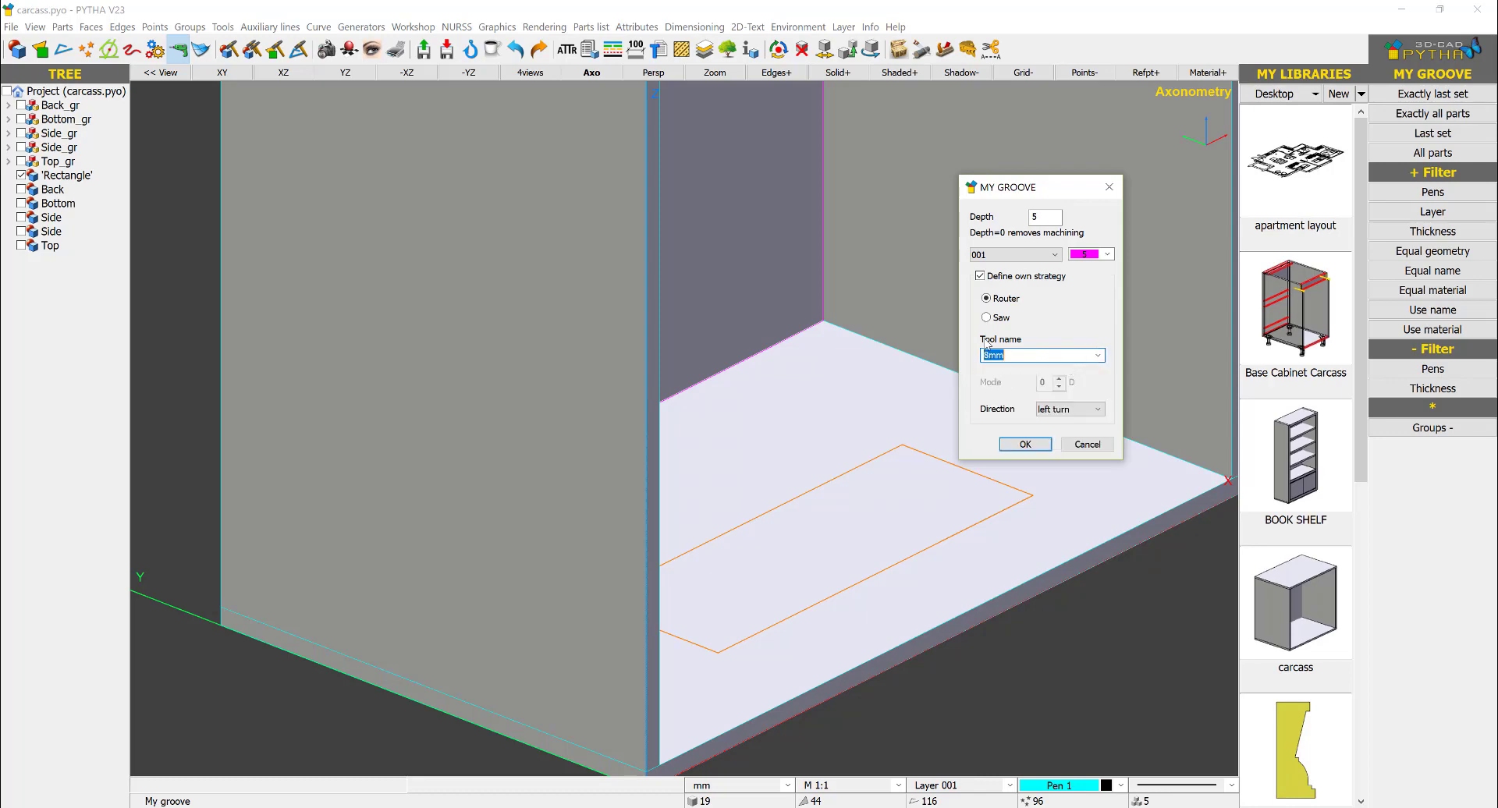
{"action": "left_click", "coordinate": [1025, 444]}
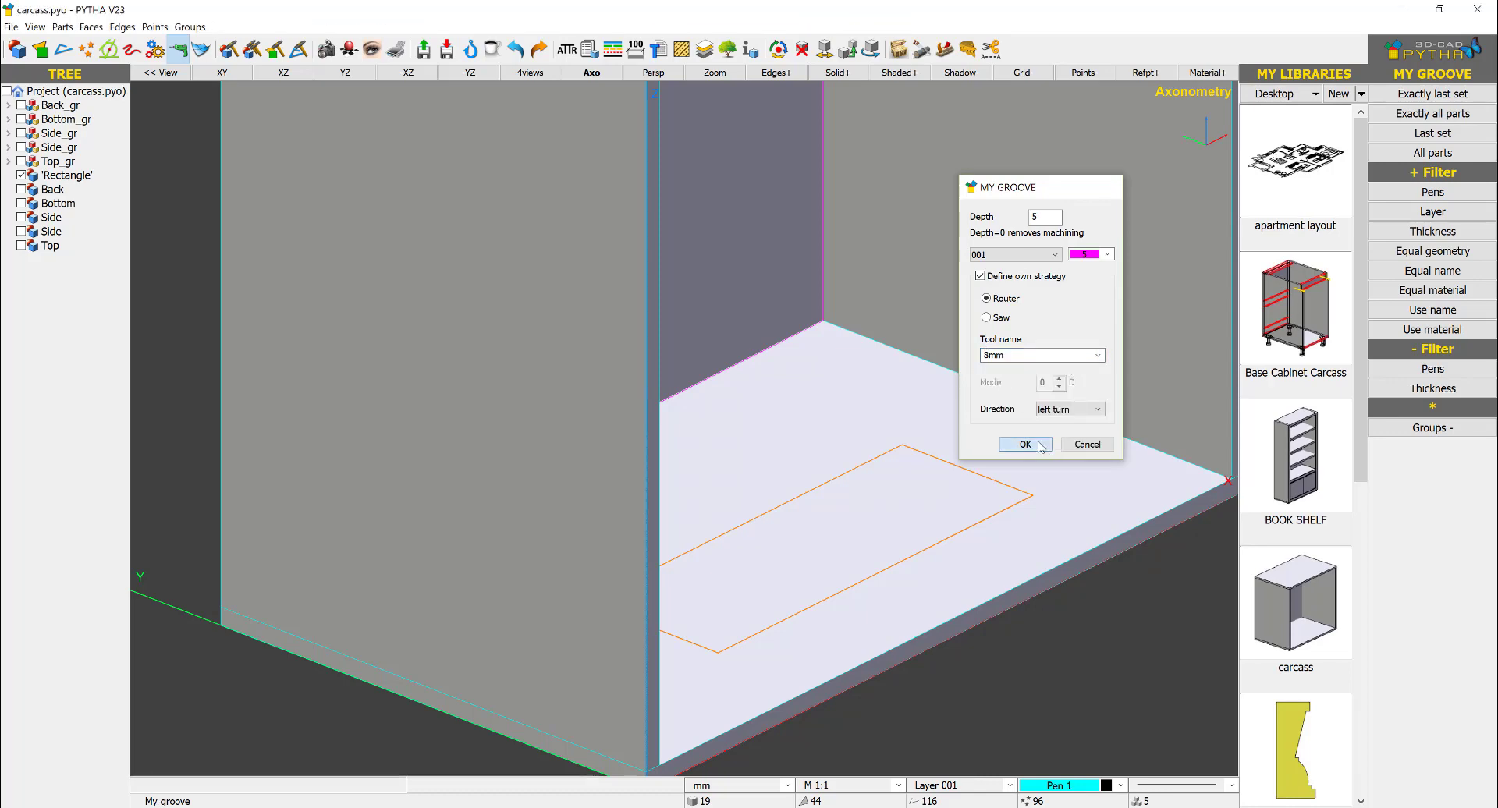
{"action": "middle_click_drag", "start_coordinate": [1026, 517], "coordinate": [828, 451]}
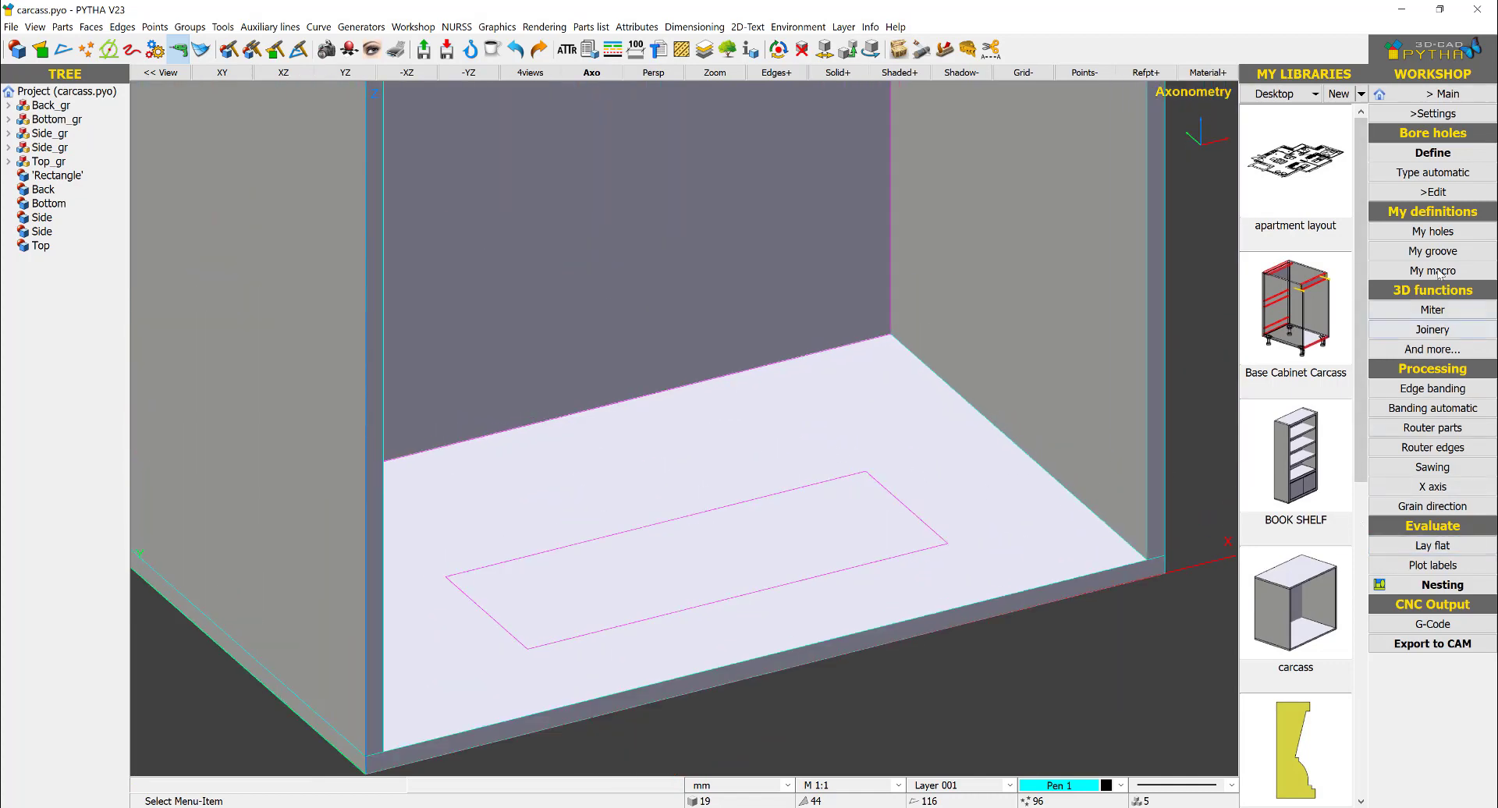
Lay the Bottom panel flat using Workshop > Lay flat
{"action": "left_click", "coordinate": [1431, 548]}
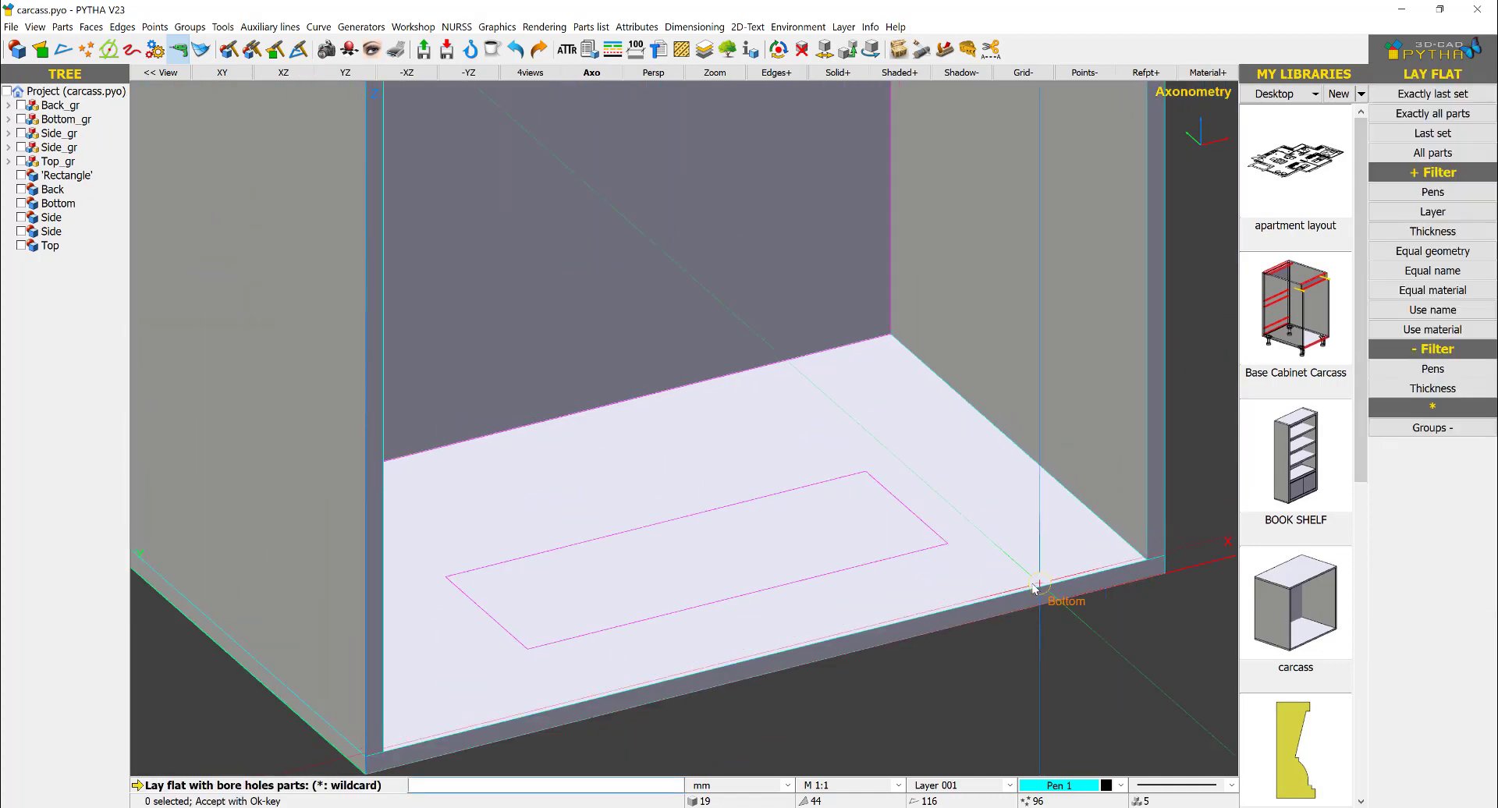
{"action": "left_click", "coordinate": [1018, 505]}
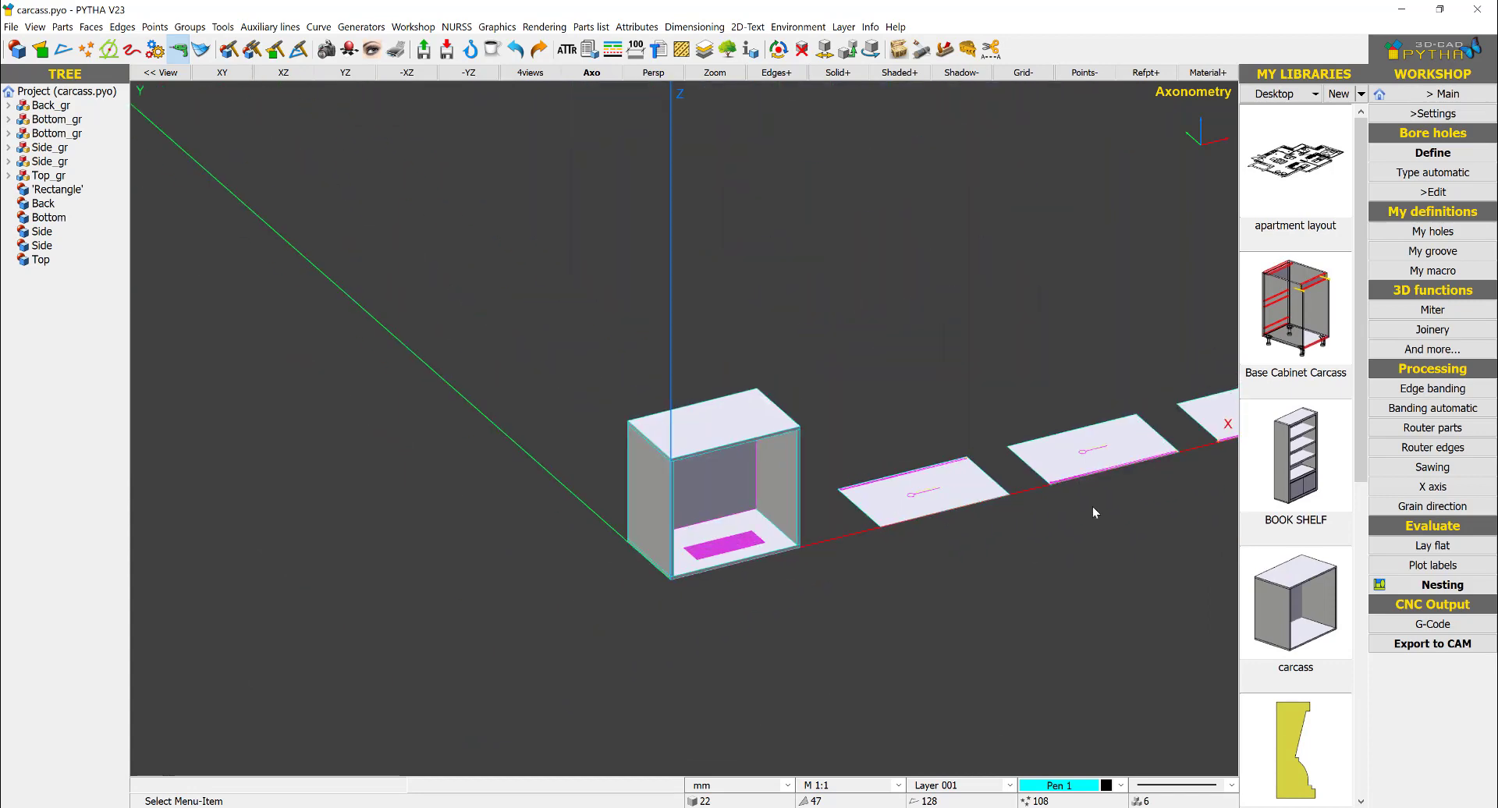
{"action": "scroll", "coordinate": [966, 490], "scroll_direction": "up", "scroll_amount": 5}
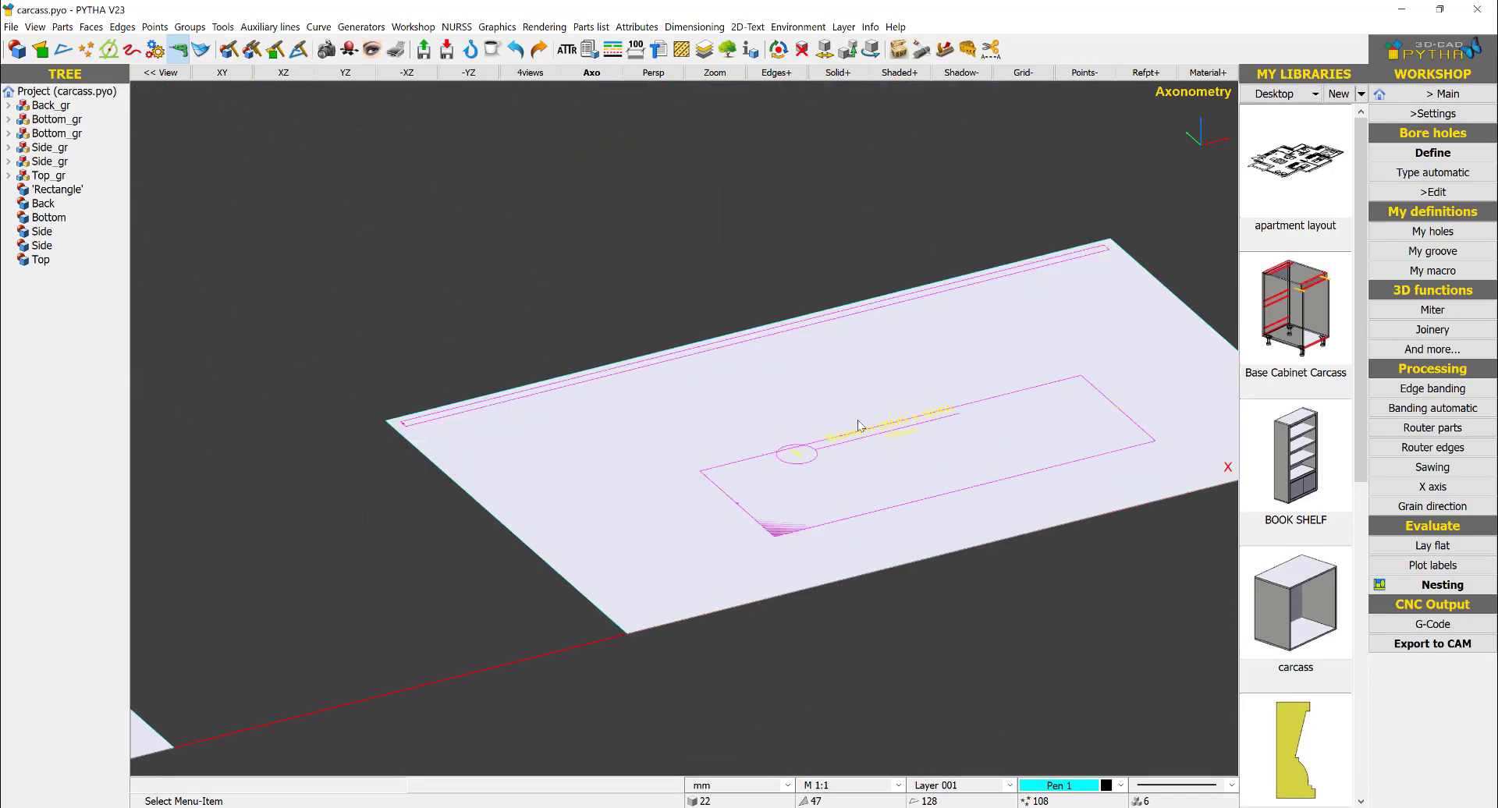
{"action": "scroll", "coordinate": [550, 540], "scroll_direction": "down", "scroll_amount": 2}
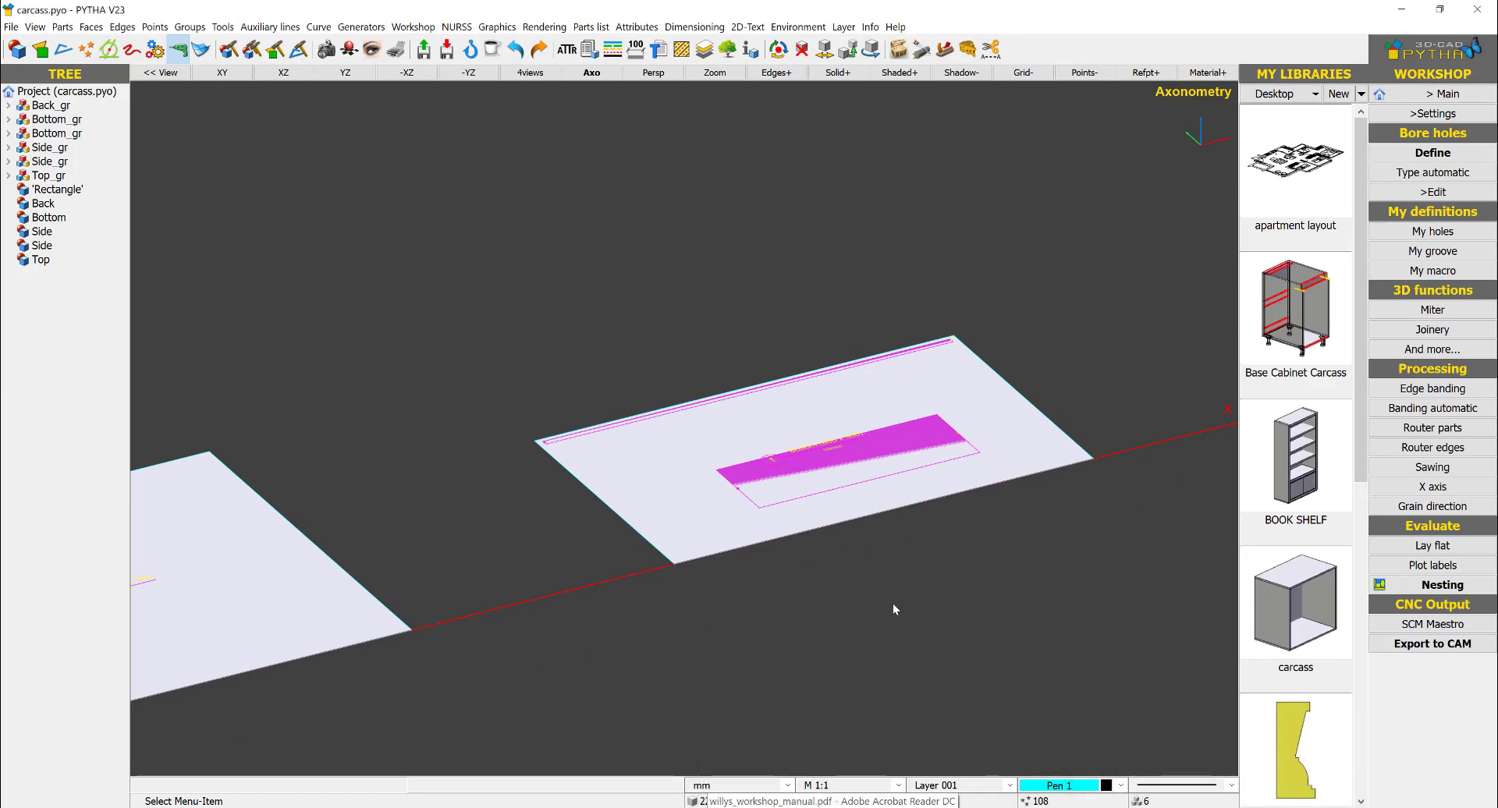
Export the laid-flat Bottom panel to CAM with SCM Maestro as the CNC output
{"action": "left_click", "coordinate": [1408, 630]}
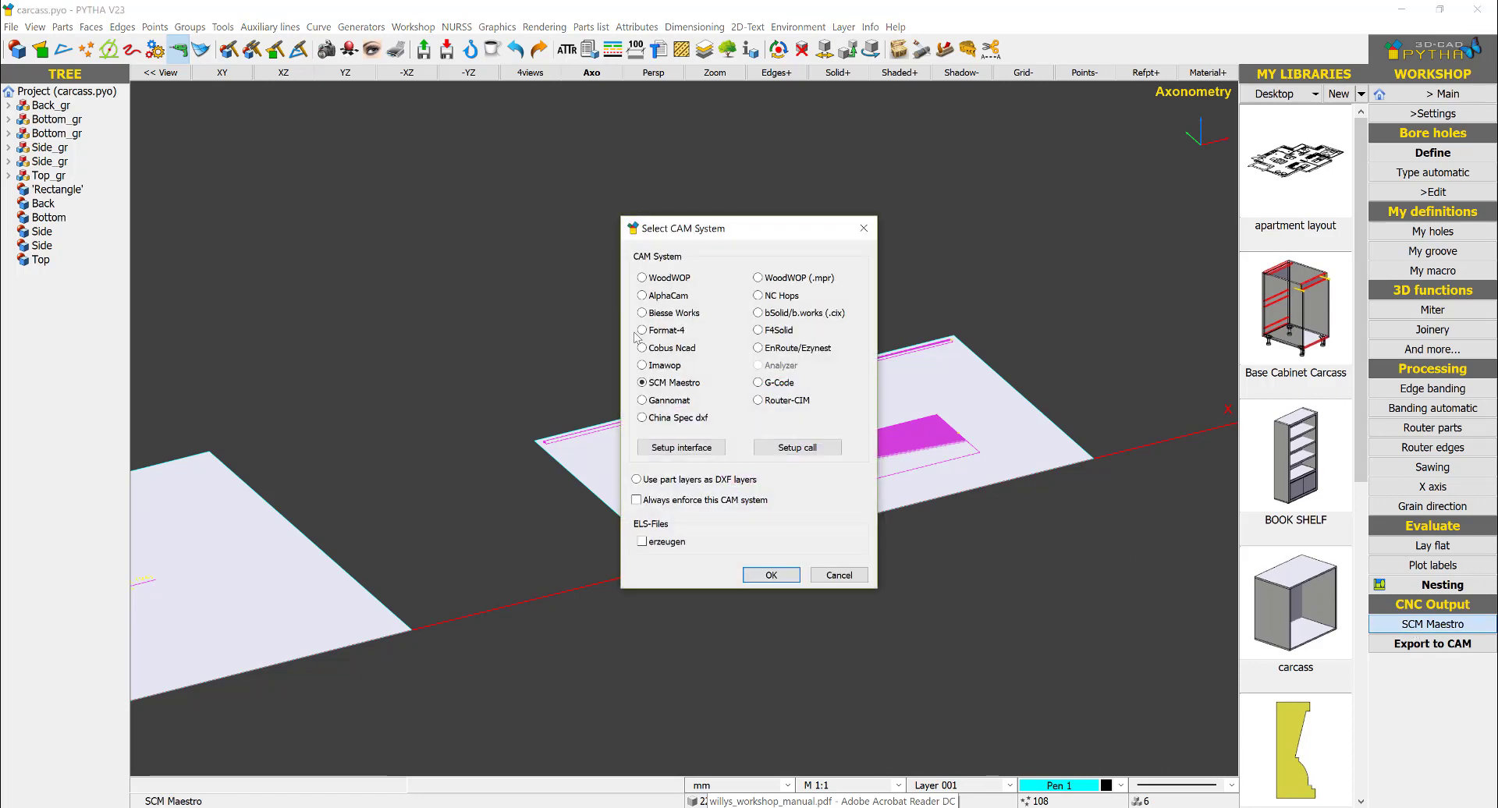
{"action": "left_click", "coordinate": [771, 575]}
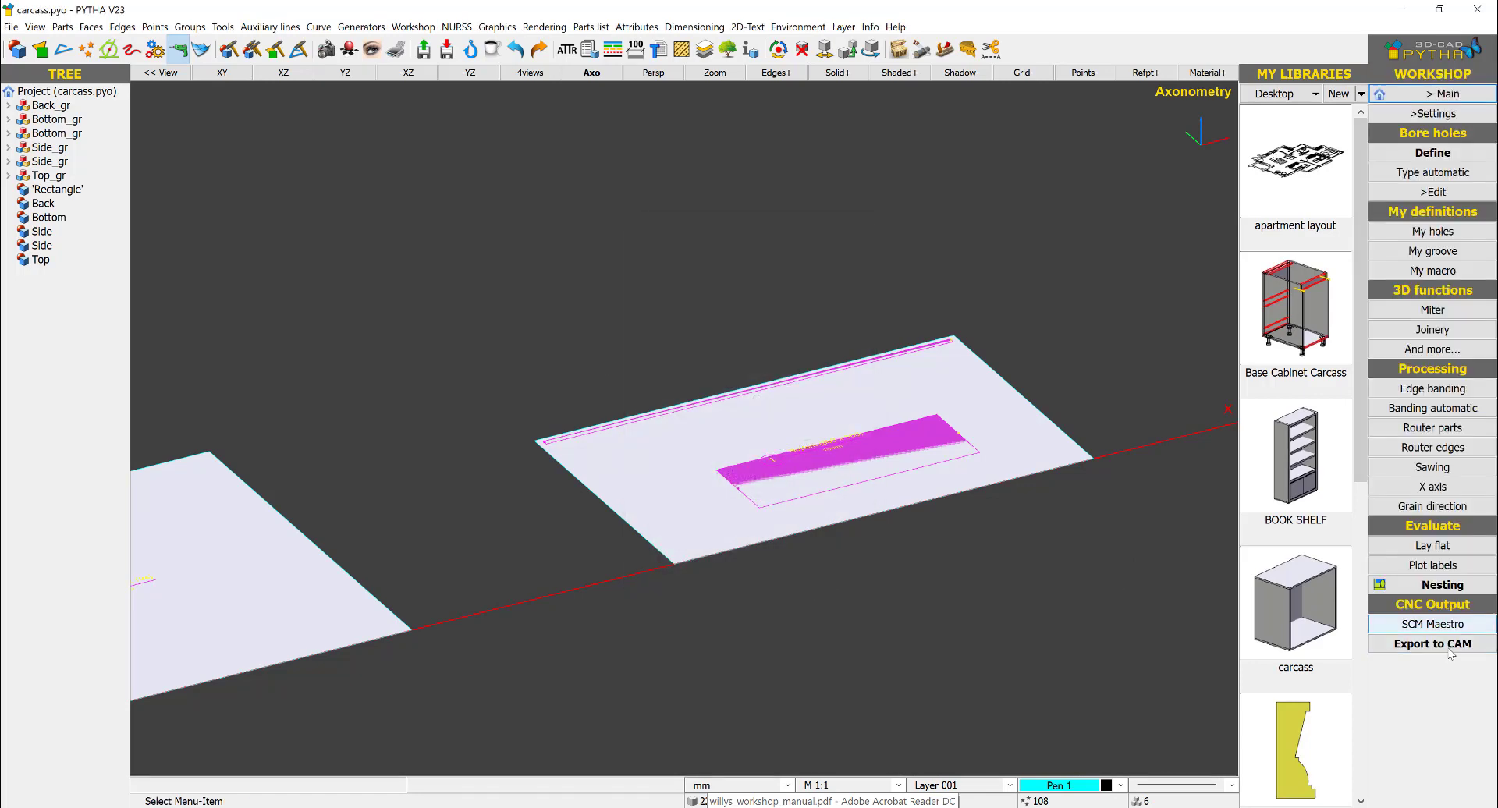
{"action": "left_click", "coordinate": [1433, 644]}
{"action": "left_click", "coordinate": [1036, 426]}
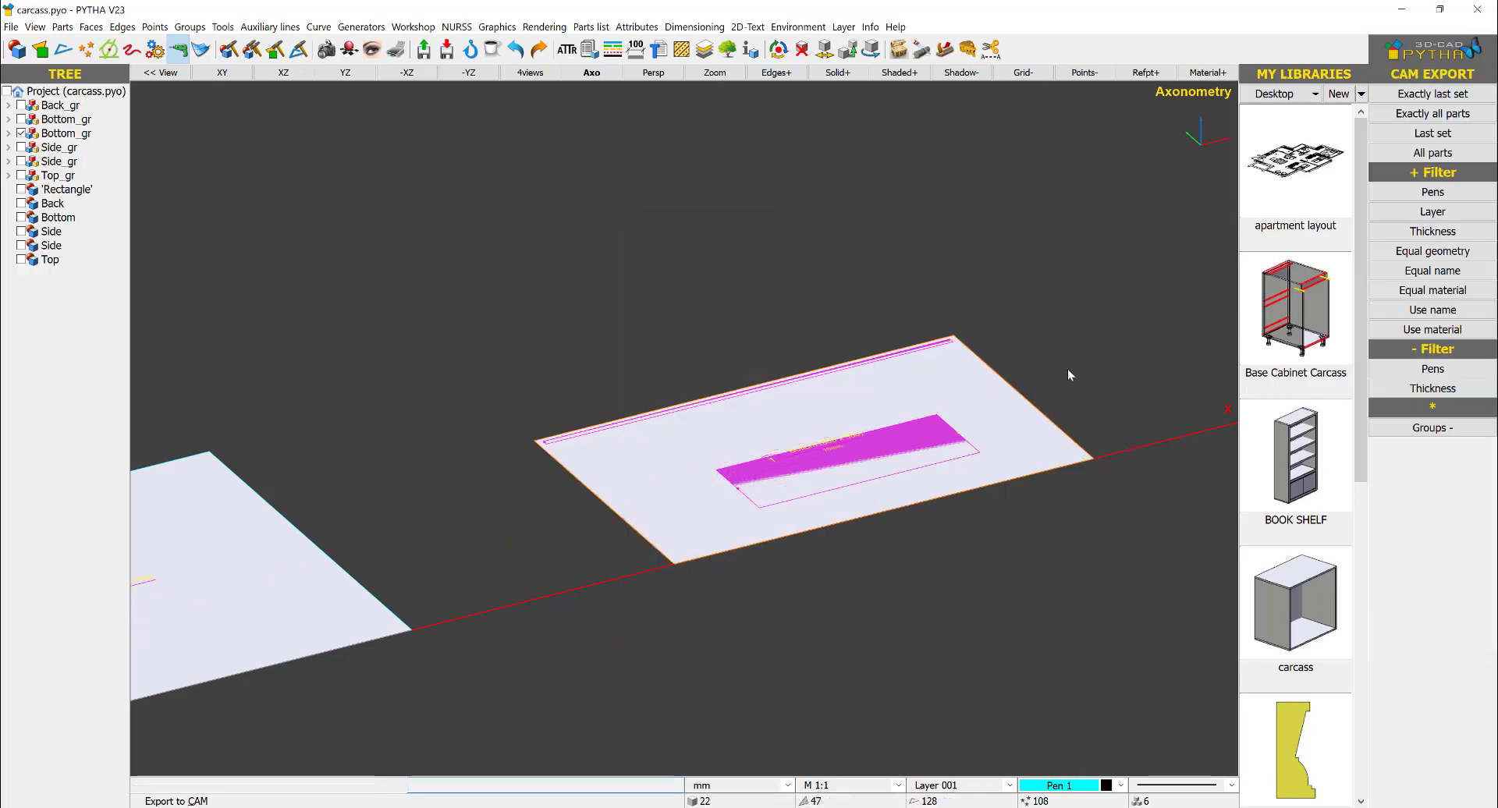
{"action": "right_click", "coordinate": [1067, 368]}
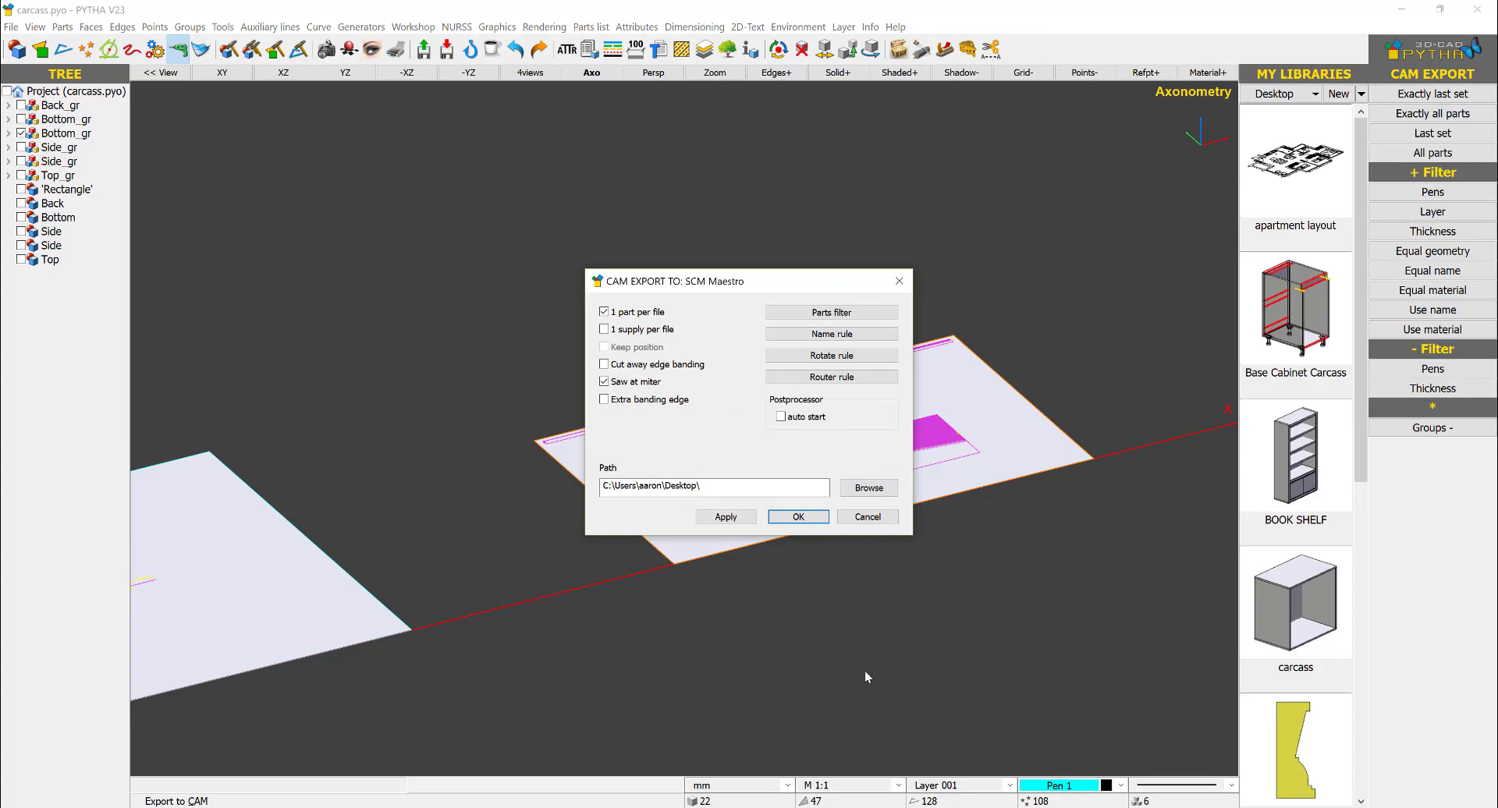
{"action": "key", "text": "Return"}
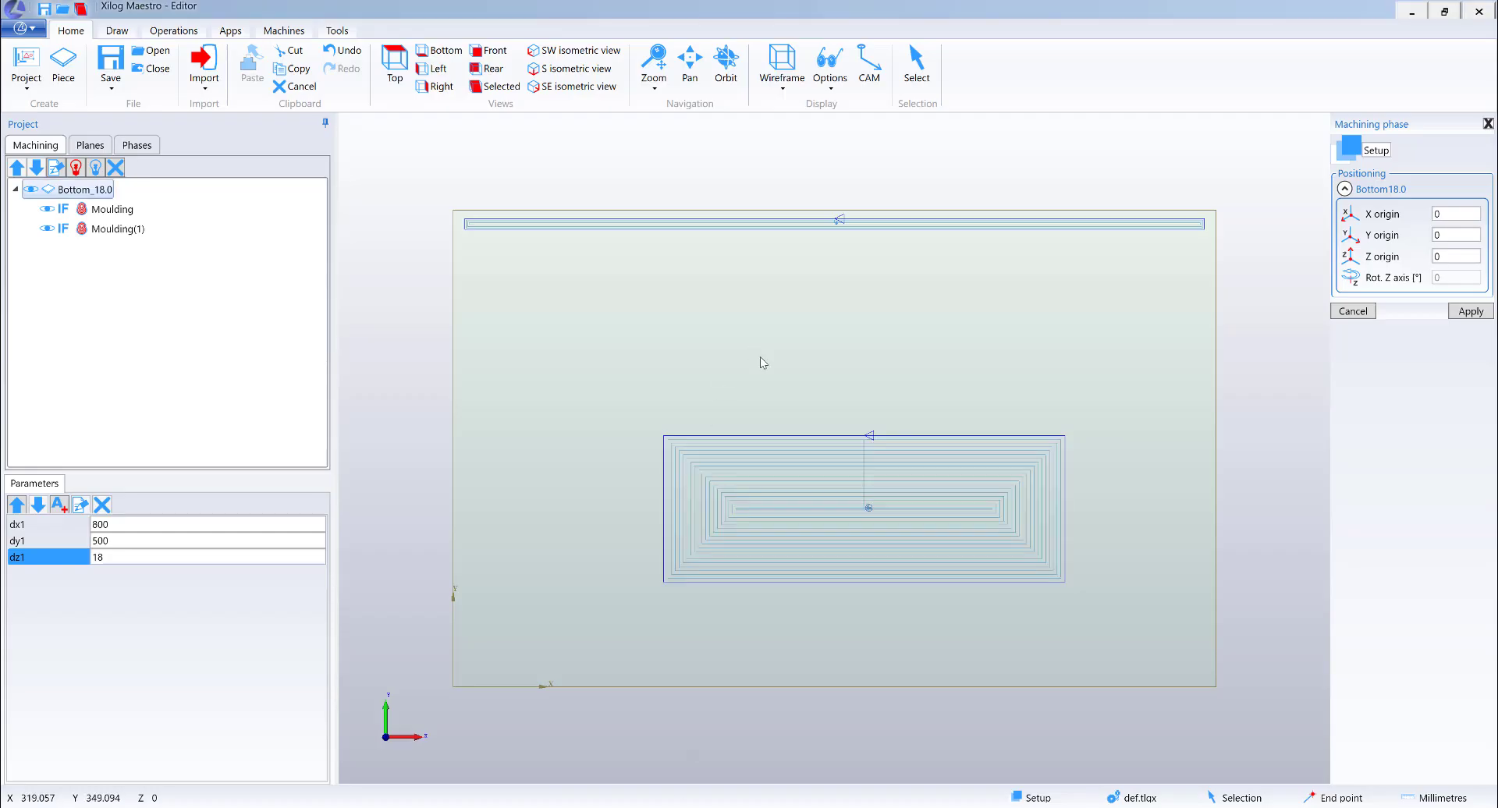
Show the exported piece in south isometric view and zoom in on it
{"action": "left_click", "coordinate": [576, 69]}
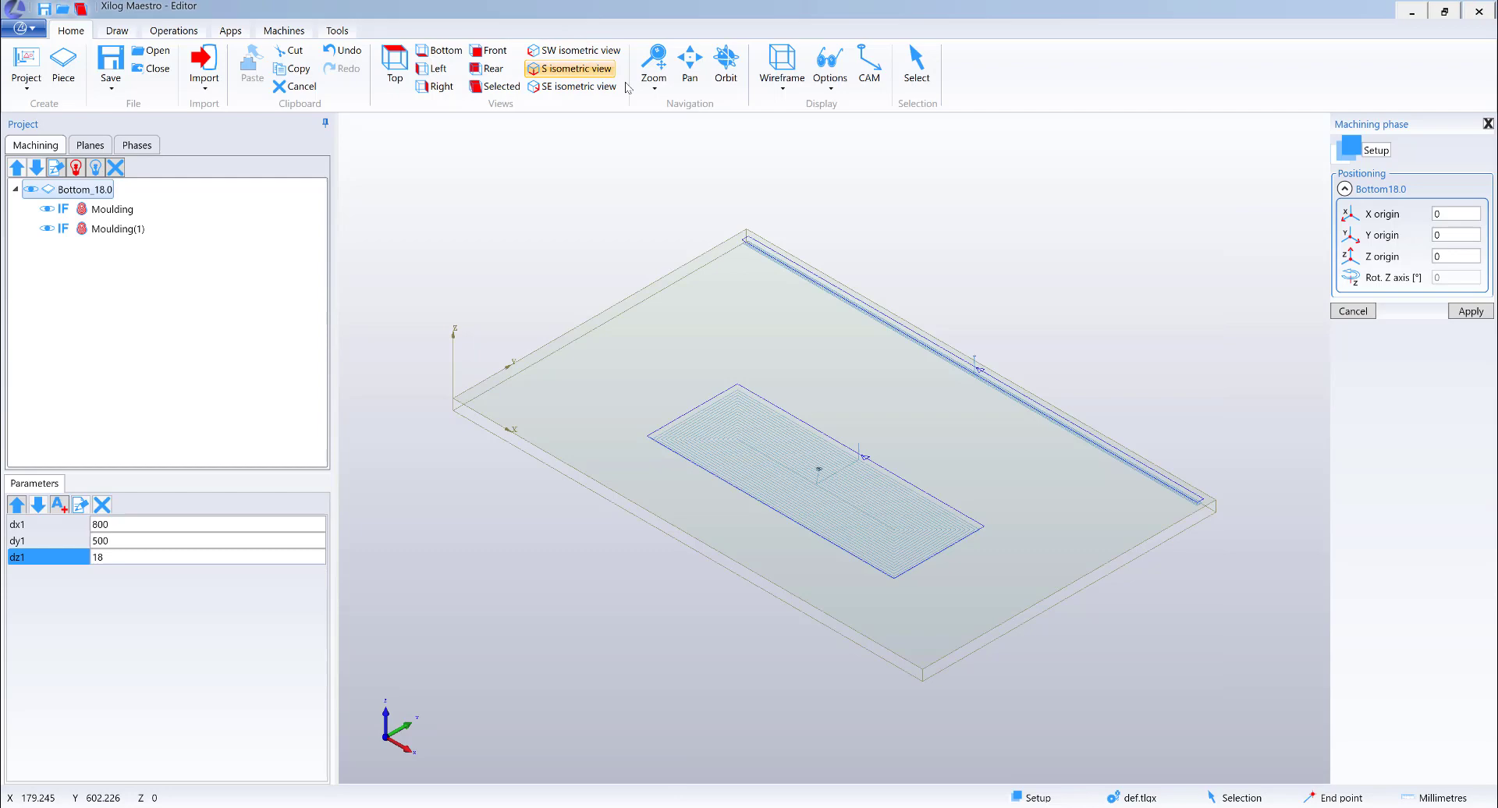
{"action": "scroll", "coordinate": [1147, 431], "scroll_direction": "up", "scroll_amount": 2}
{"action": "scroll", "coordinate": [1146, 431], "scroll_direction": "up", "scroll_amount": 2}
{"action": "scroll", "coordinate": [1147, 431], "scroll_direction": "up", "scroll_amount": 2}
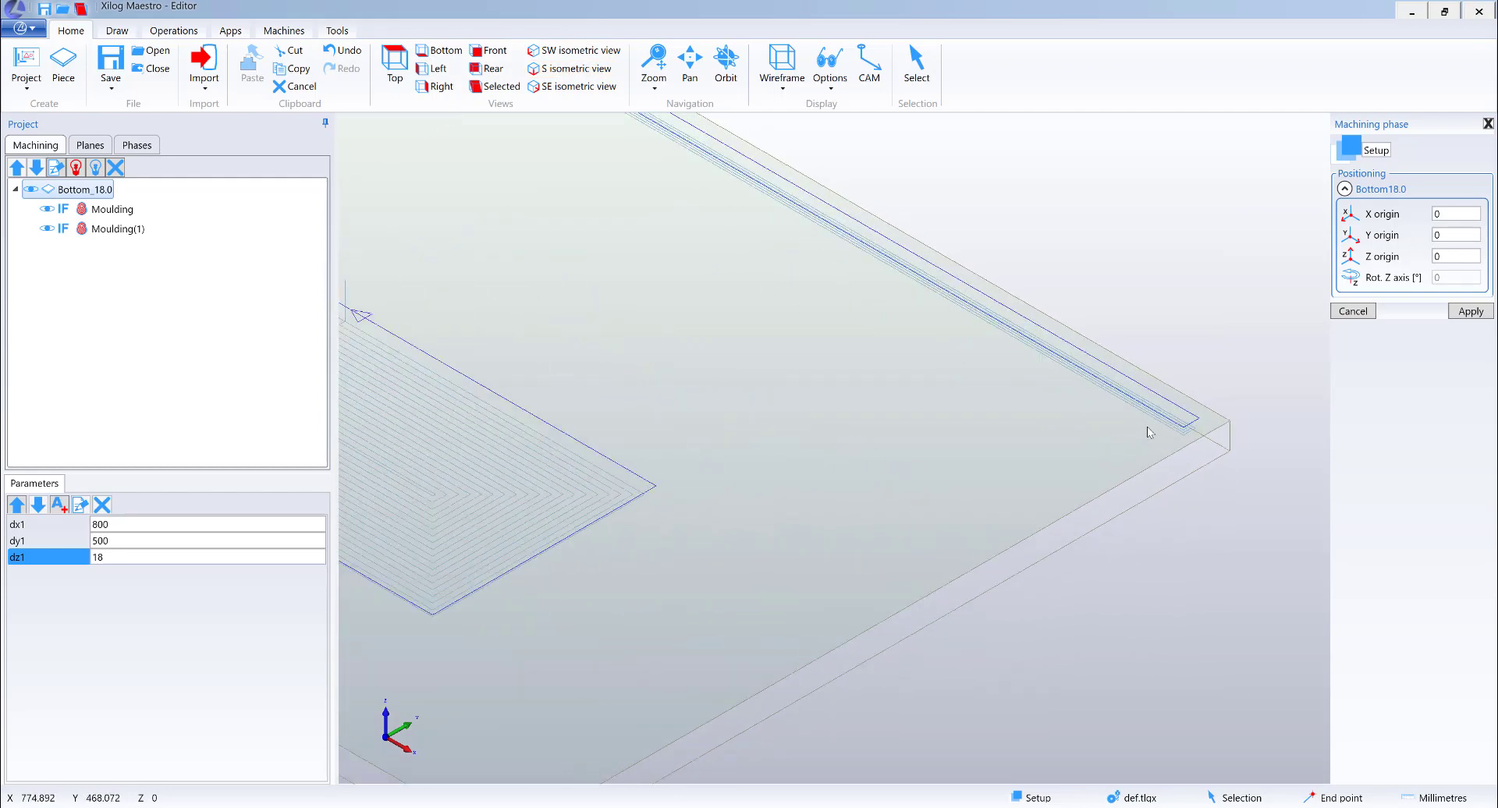
{"action": "scroll", "coordinate": [1147, 431], "scroll_direction": "down", "scroll_amount": 2}
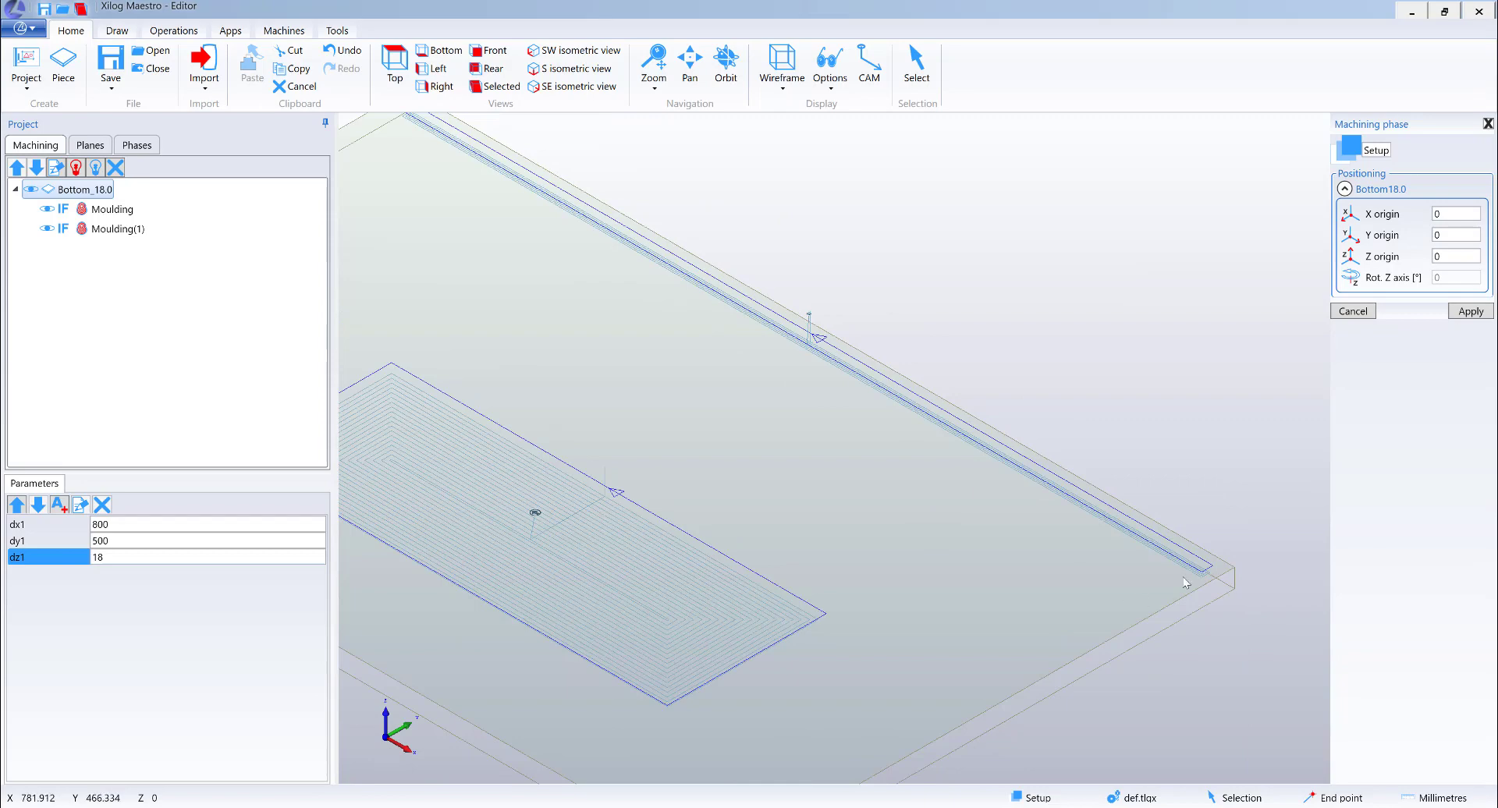
{"action": "scroll", "coordinate": [646, 367], "scroll_direction": "down", "scroll_amount": 2}
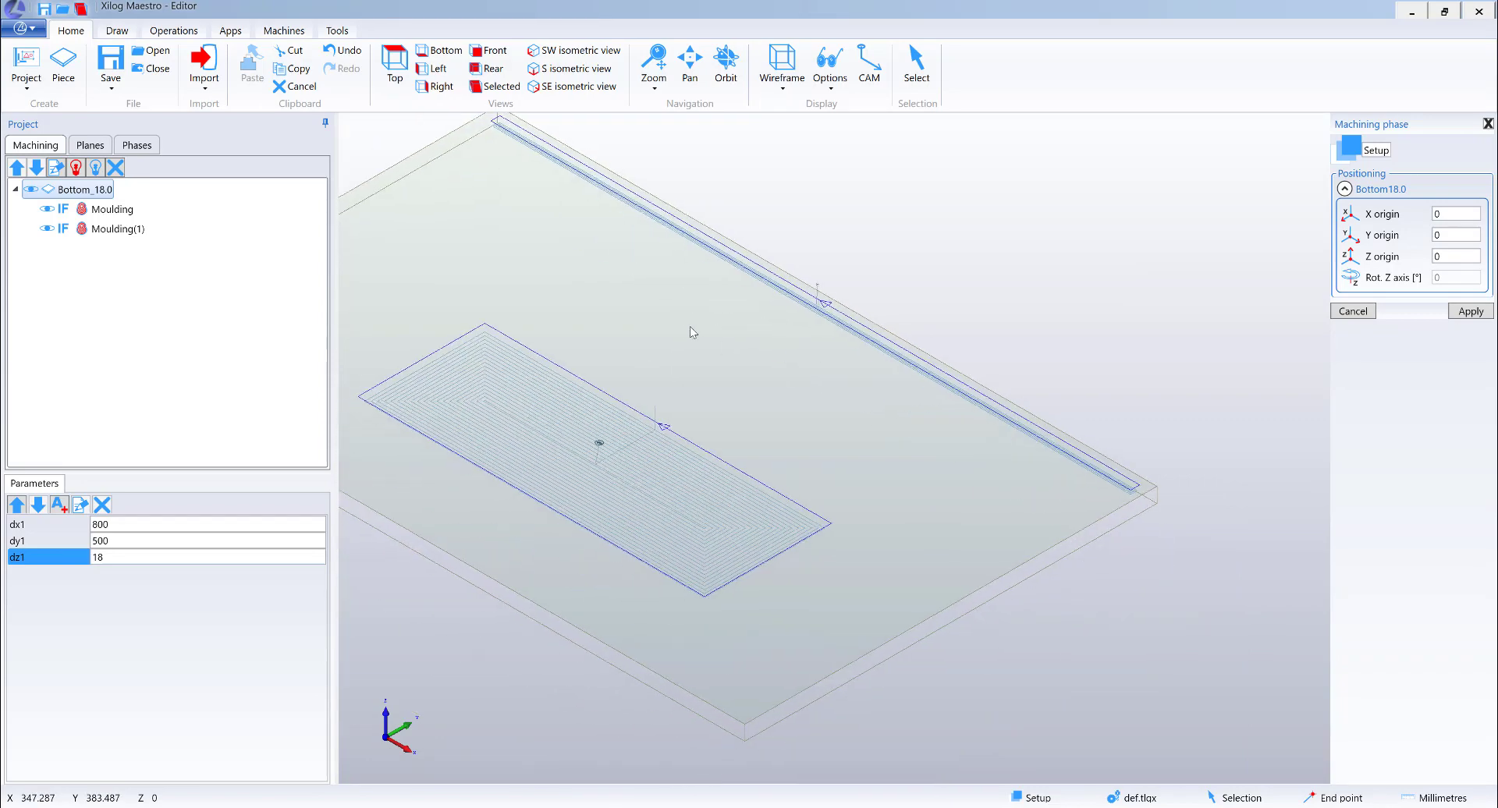
{"action": "scroll", "coordinate": [689, 326], "scroll_direction": "up", "scroll_amount": 2}
{"action": "scroll", "coordinate": [761, 380], "scroll_direction": "up", "scroll_amount": 2}
Inspect the rectangular pocket Moulding(1) and keep its 8 mm tool
{"action": "left_click", "coordinate": [761, 380]}
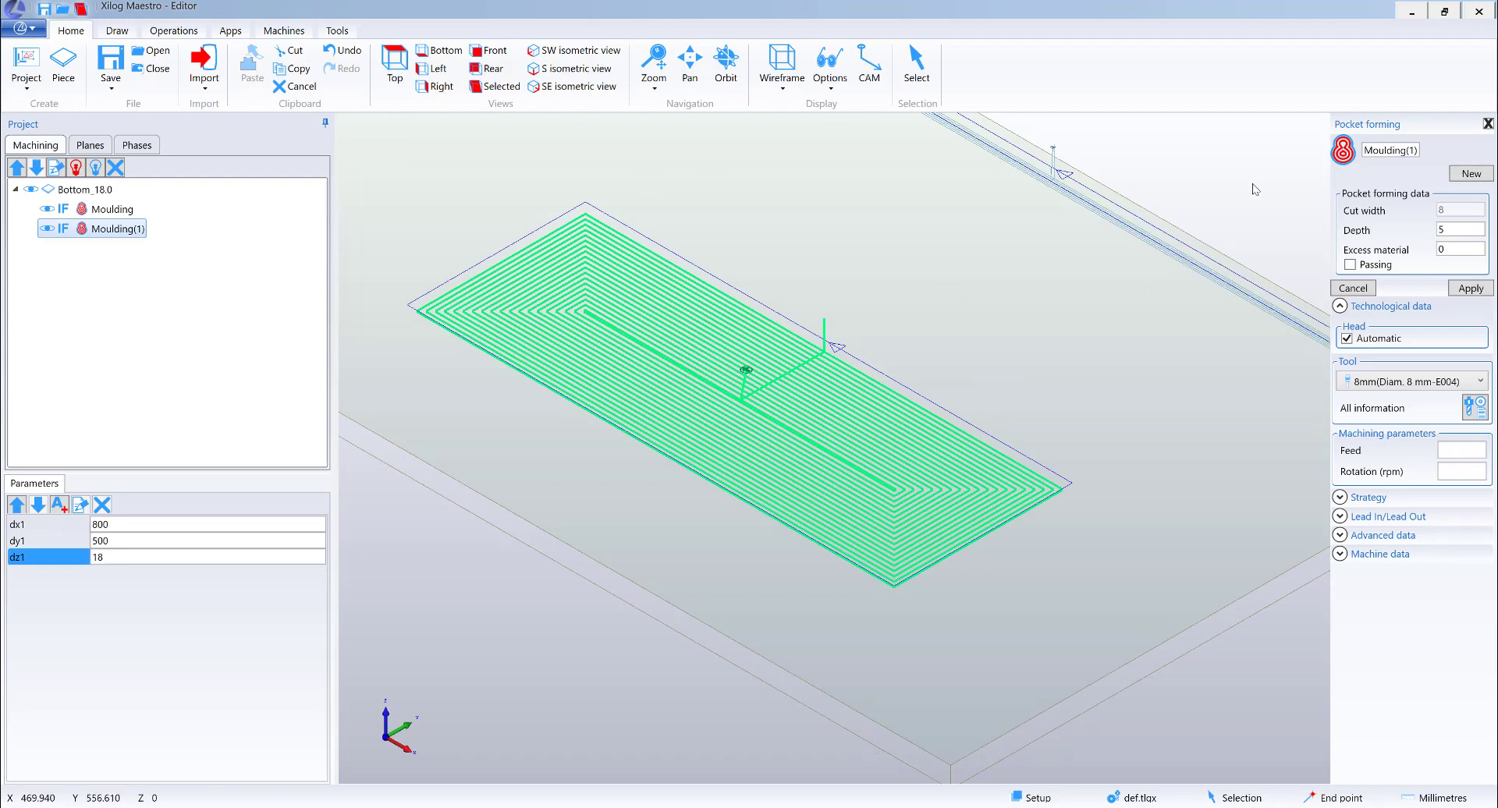
{"action": "left_click", "coordinate": [1375, 386]}
{"action": "scroll", "coordinate": [1381, 468], "scroll_direction": "up", "scroll_amount": 3}
{"action": "left_click", "coordinate": [1381, 407]}
Select the edge groove Moulding (3 mm tool, depth 6) and orbit the piece
{"action": "left_click", "coordinate": [1221, 287]}
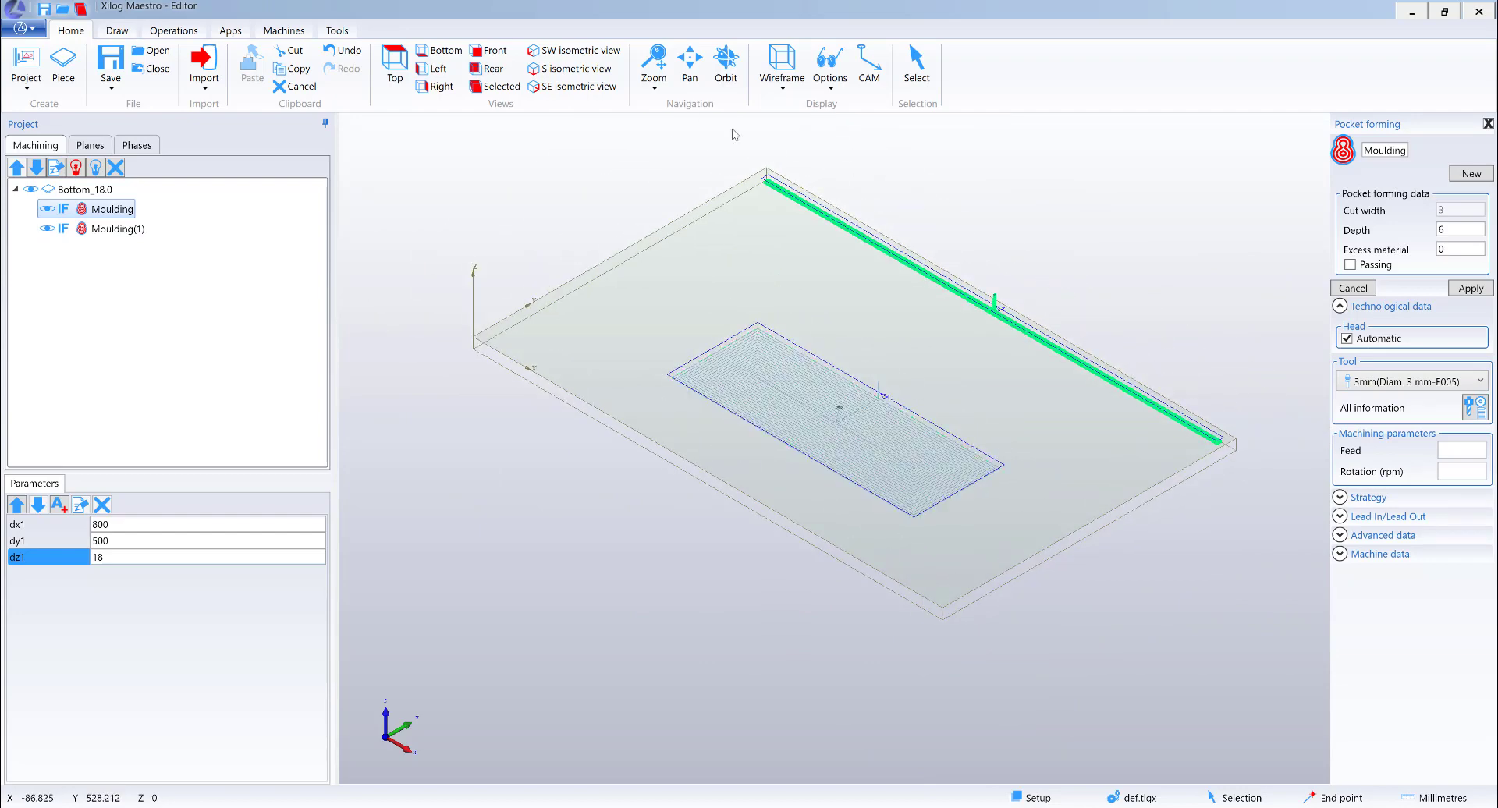
{"action": "left_click", "coordinate": [725, 63]}
{"action": "mouse_move", "coordinate": [903, 418]}
{"action": "left_mouse_down"}
{"action": "mouse_move", "coordinate": [911, 193]}
{"action": "mouse_move", "coordinate": [926, 575]}
{"action": "left_mouse_up"}
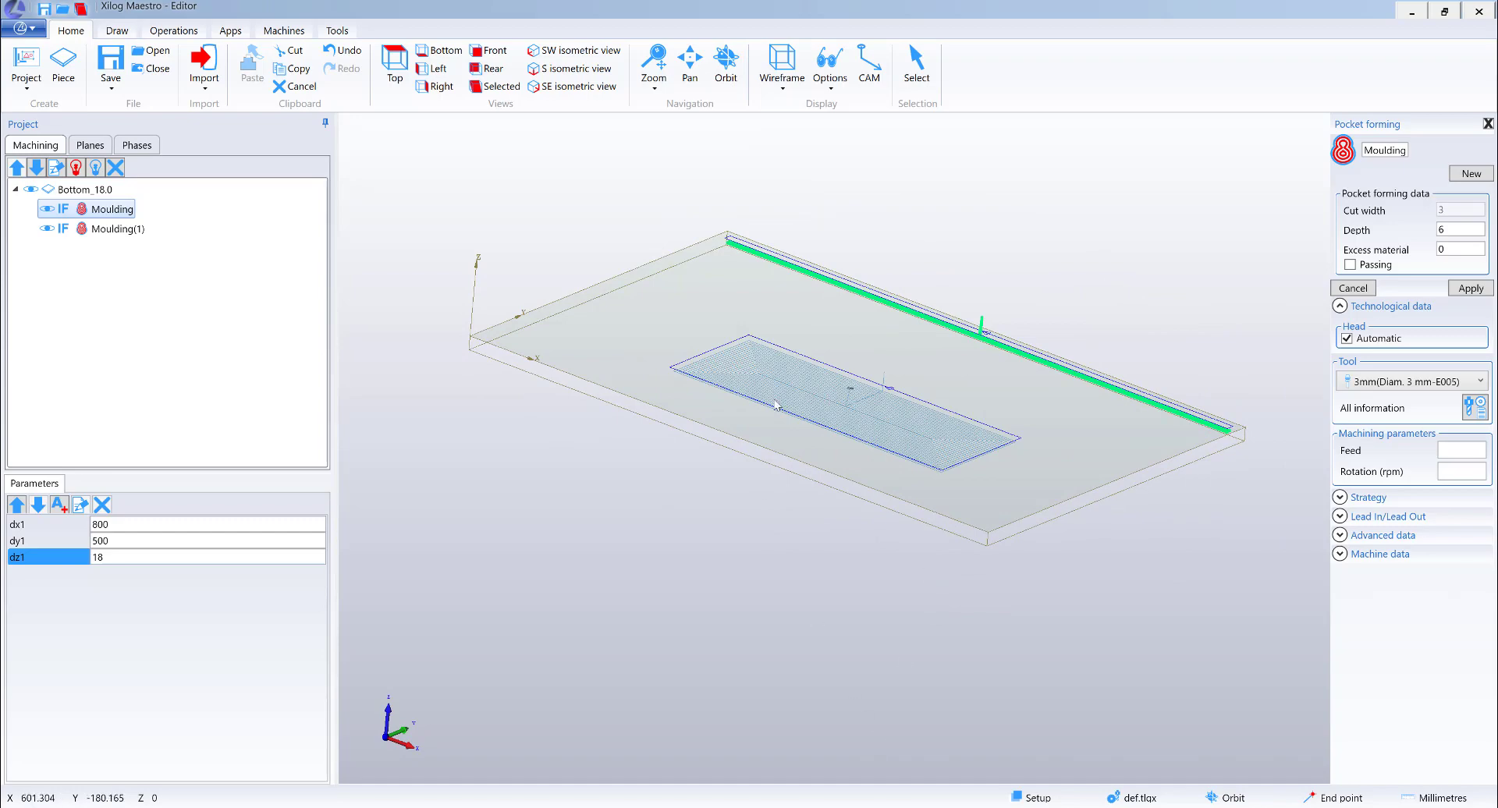
{"action": "scroll", "coordinate": [792, 348], "scroll_direction": "up", "scroll_amount": 2}
{"action": "scroll", "coordinate": [780, 392], "scroll_direction": "up", "scroll_amount": 1}
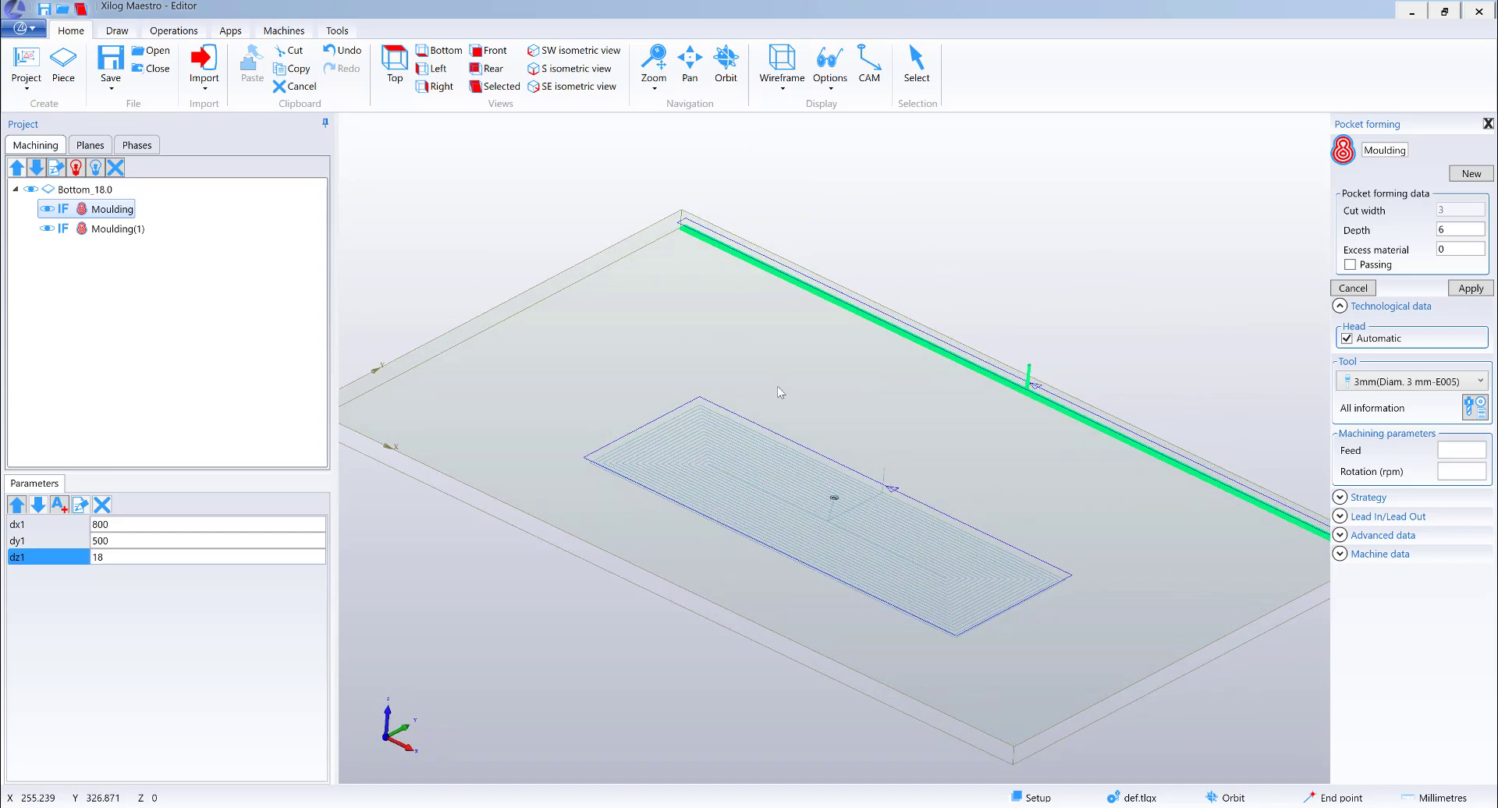
{"action": "scroll", "coordinate": [780, 392], "scroll_direction": "down", "scroll_amount": 1}
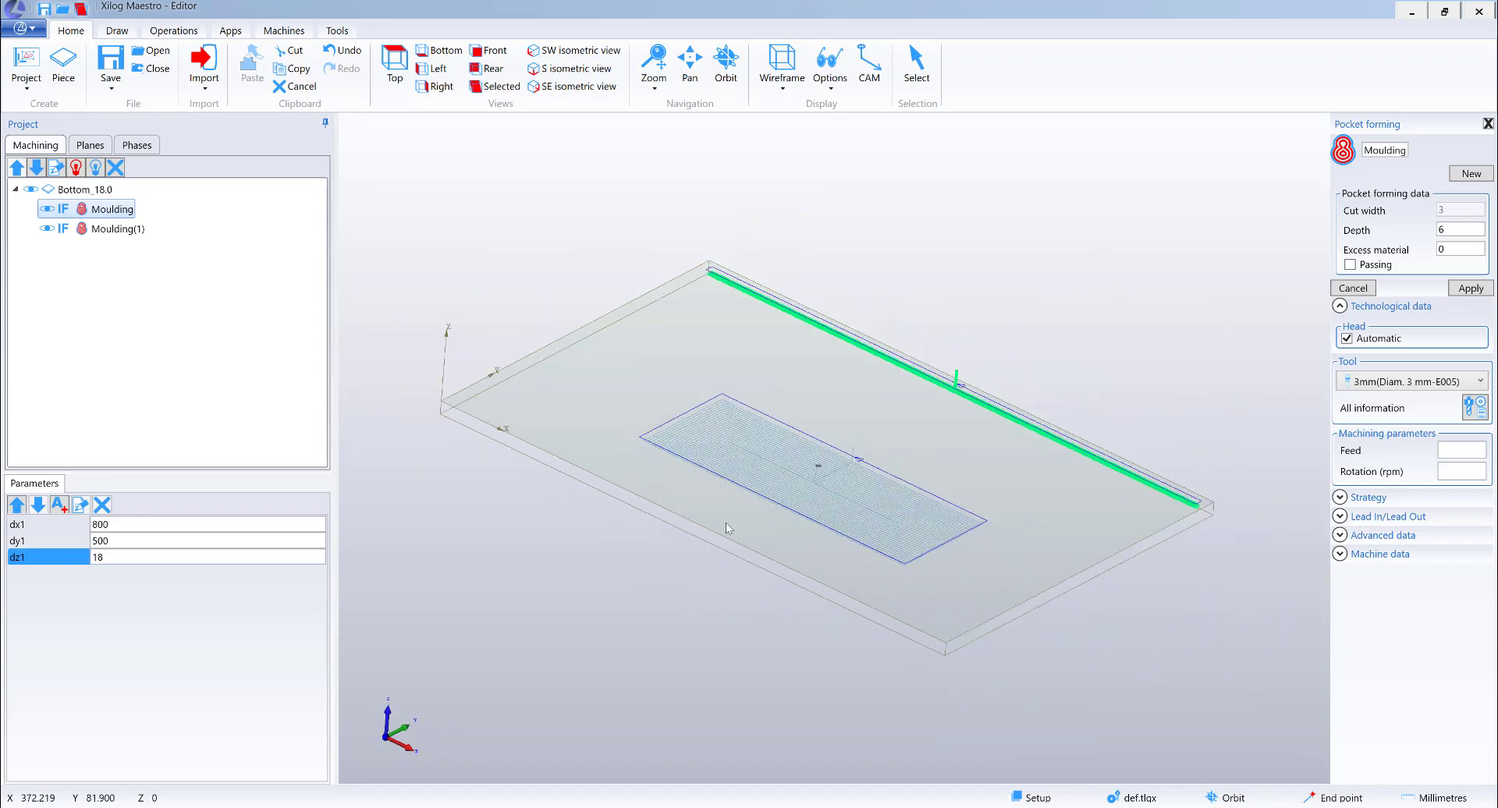